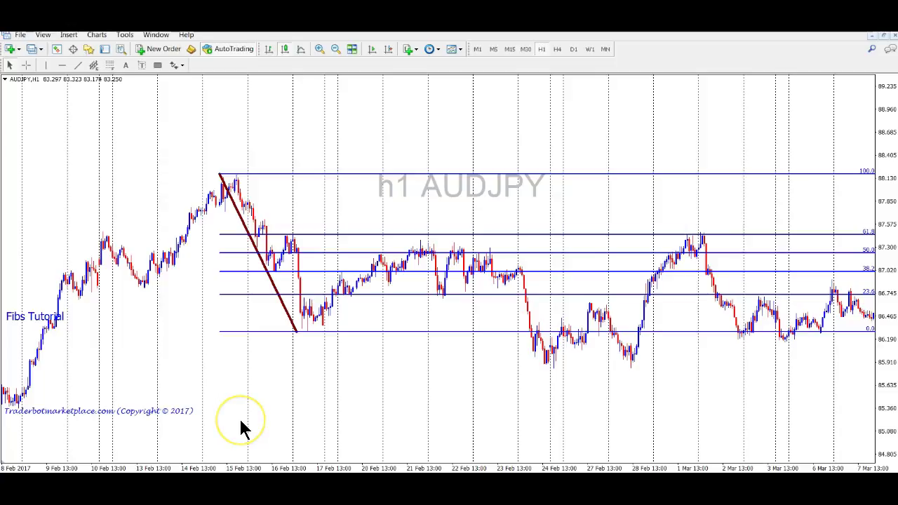
Step: Delete the existing Fibonacci retracement from the AUDJPY H1 chart
right_click(235, 206)
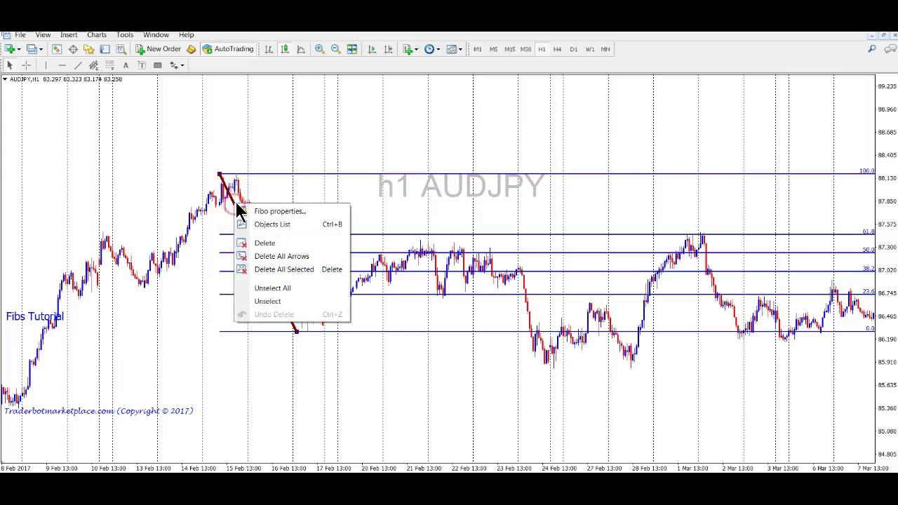
click(275, 239)
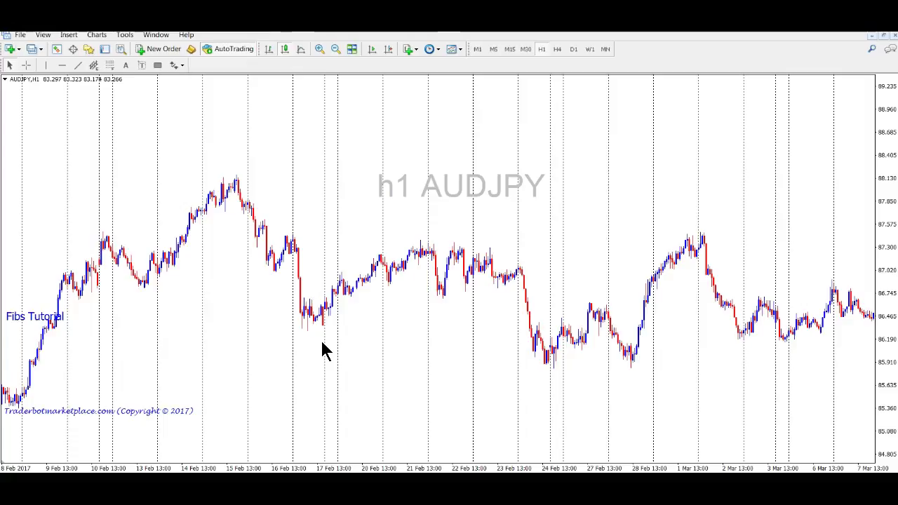
click(427, 230)
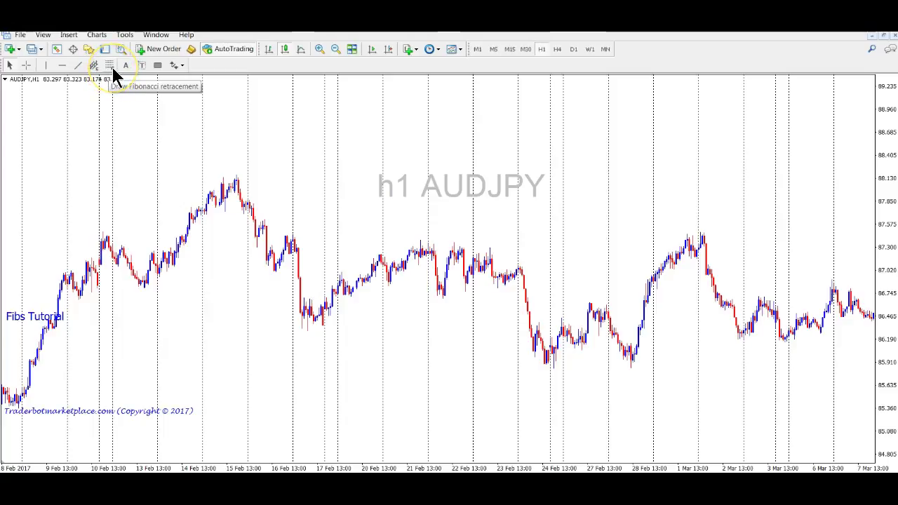
Step: Customize the line studies toolbar by removing the Equidistant Channel tool from its selected tools
click(72, 84)
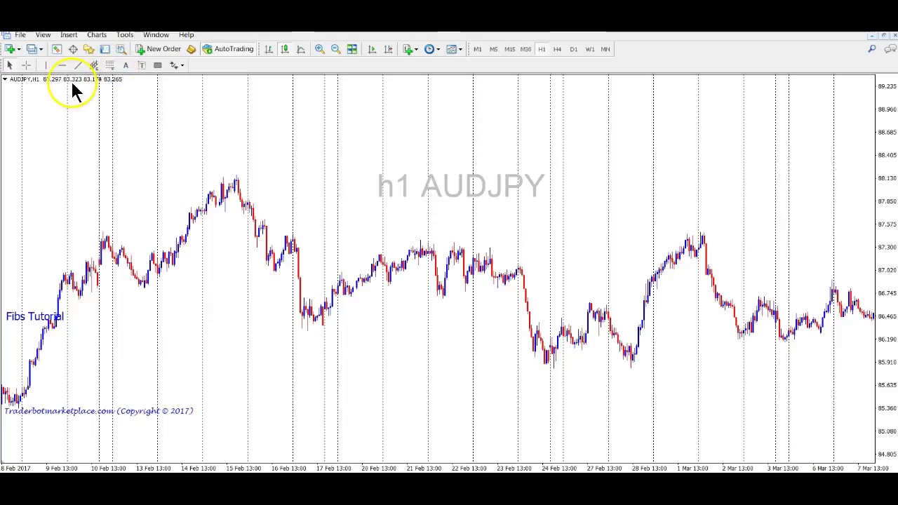
click(12, 67)
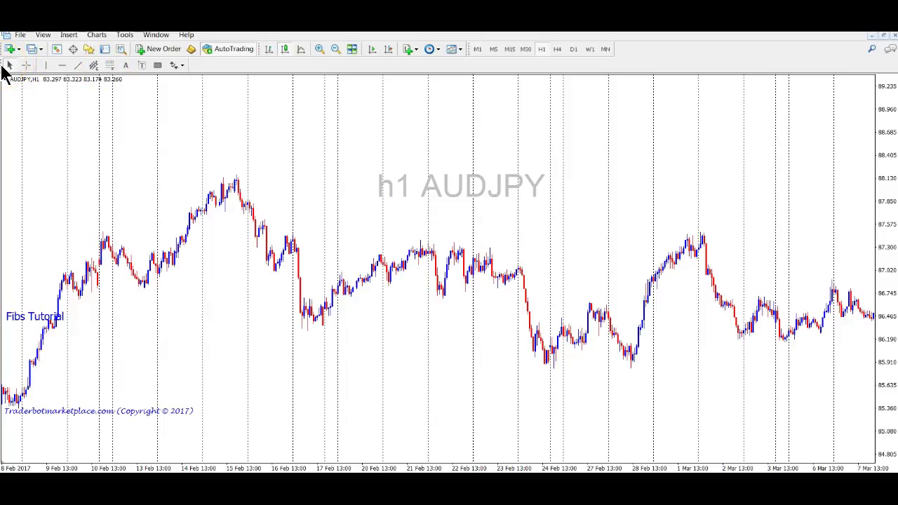
right_click(3, 68)
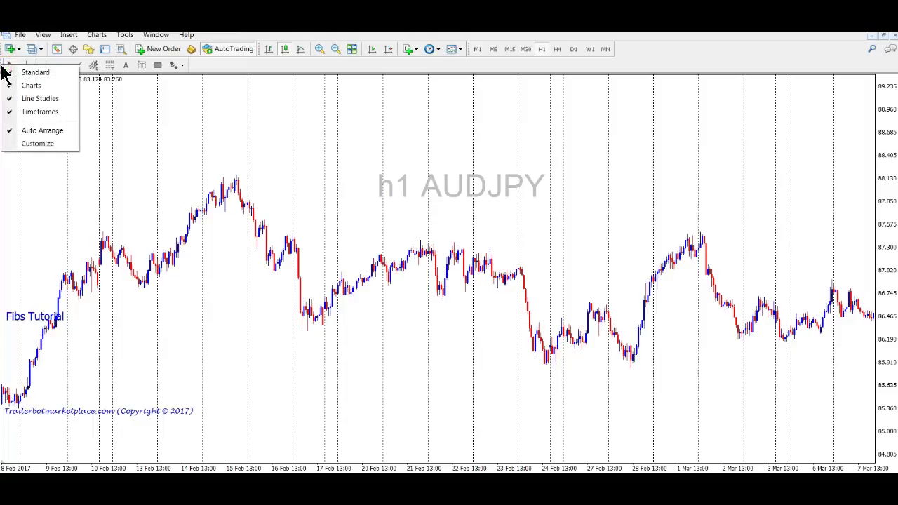
click(40, 143)
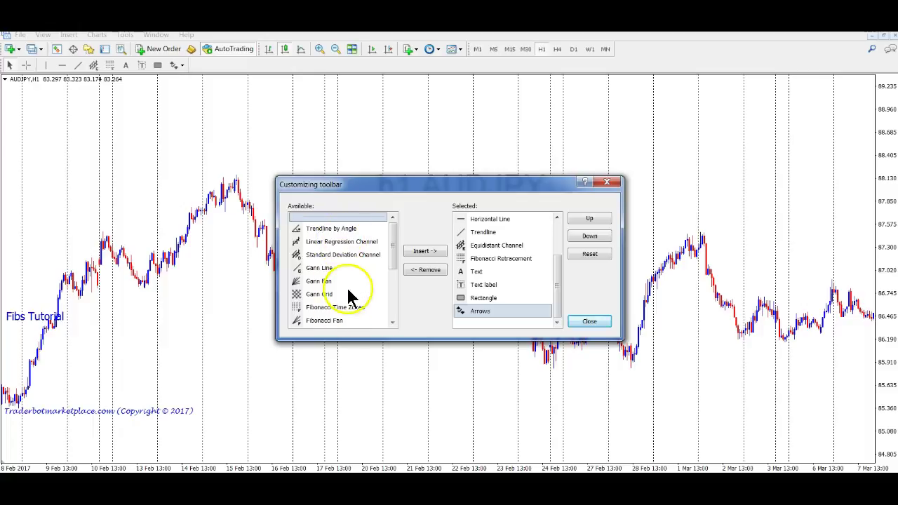
drag(395, 232, 391, 277)
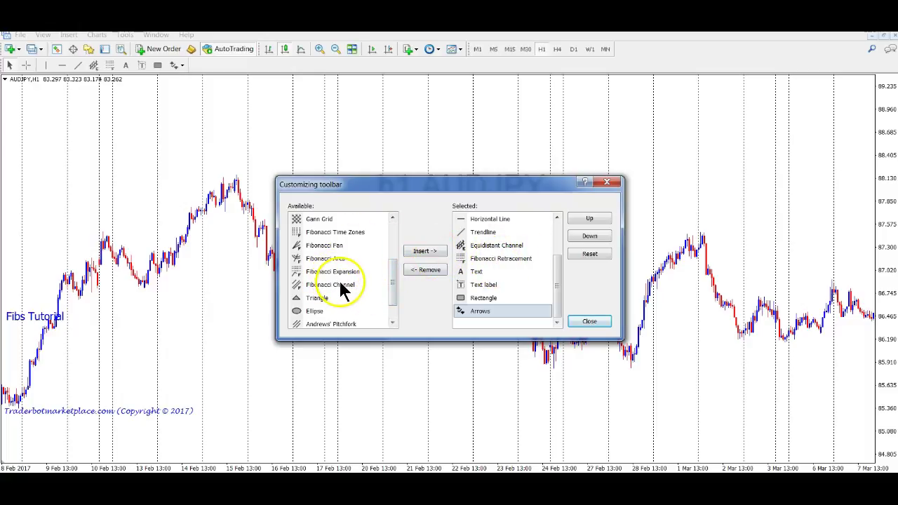
click(509, 245)
click(427, 270)
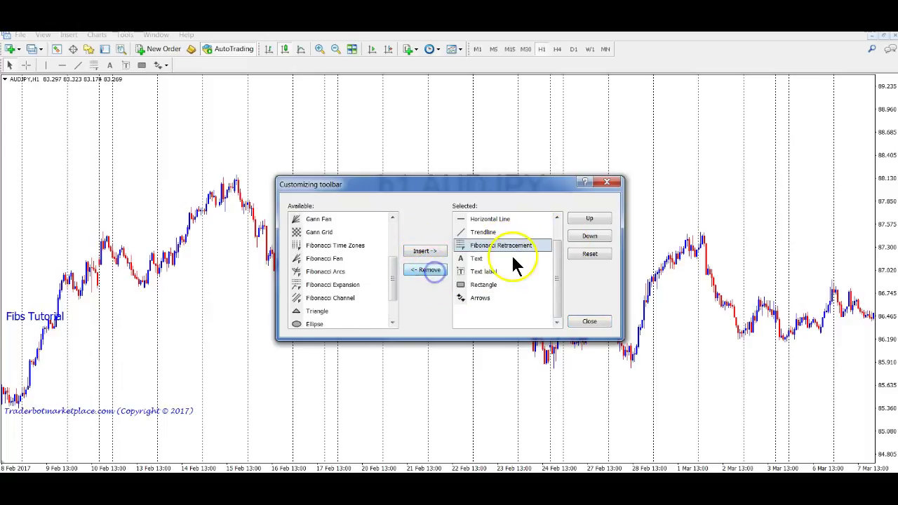
drag(557, 273, 561, 243)
click(592, 322)
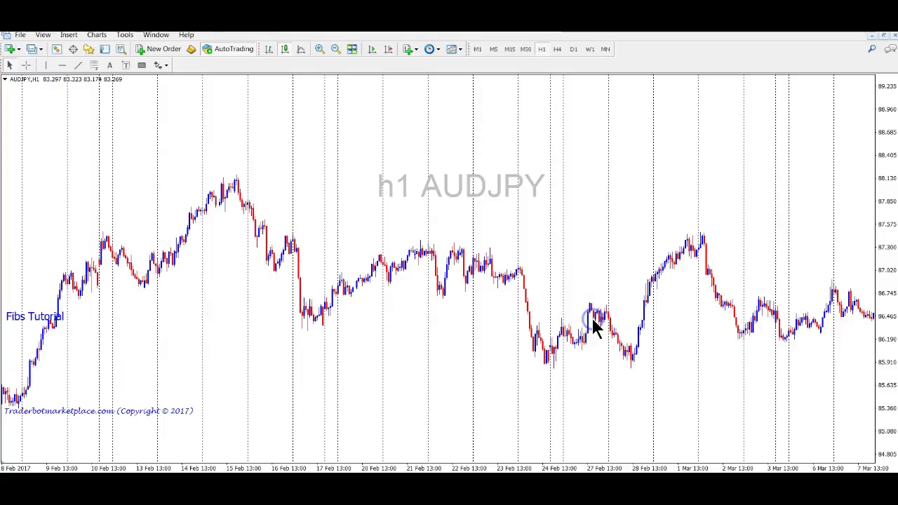
Step: Examine the AUDJPY H1 price history from January to March 2017 for a clear swing high and swing low
drag(232, 320, 453, 346)
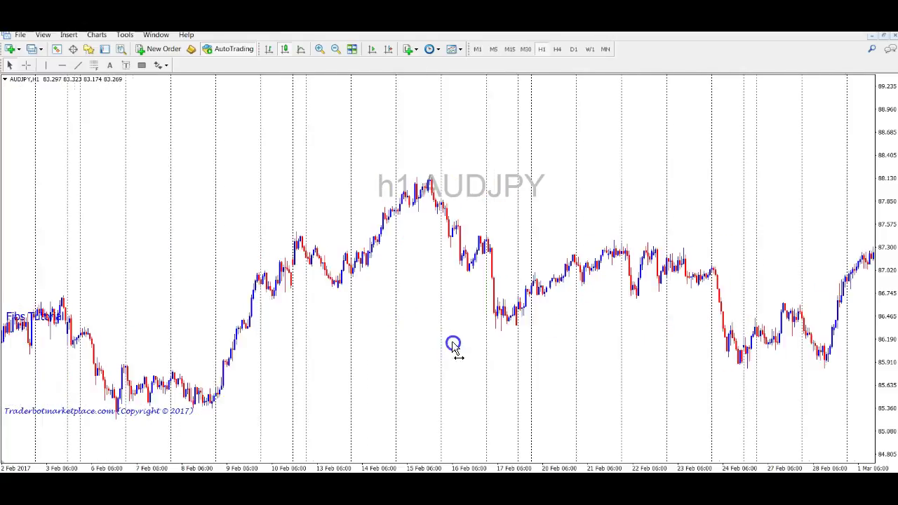
drag(375, 328, 541, 271)
drag(331, 245, 427, 228)
scroll(344, 227, up, 5)
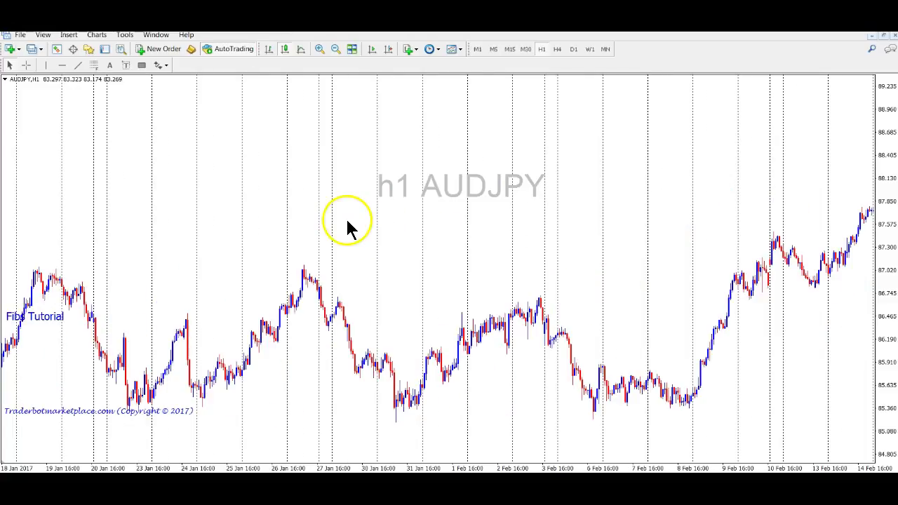
scroll(349, 227, up, 10)
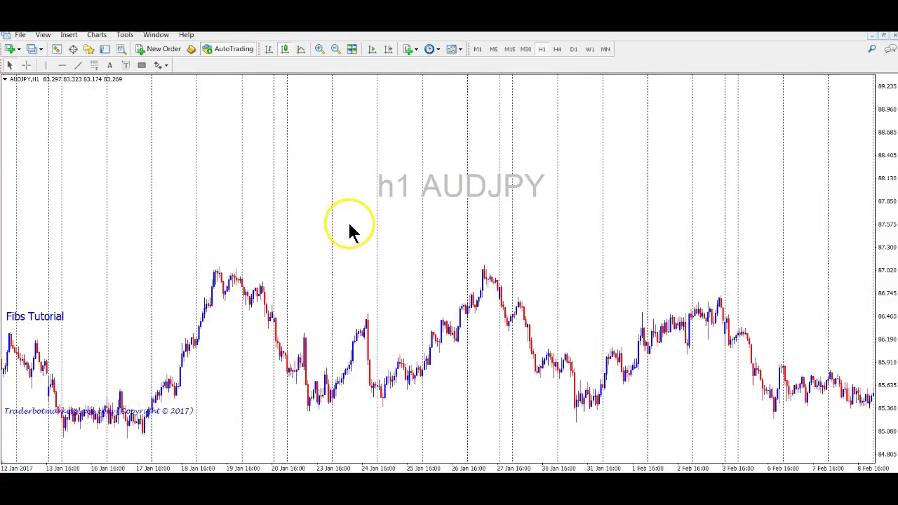
scroll(351, 234, up, 3)
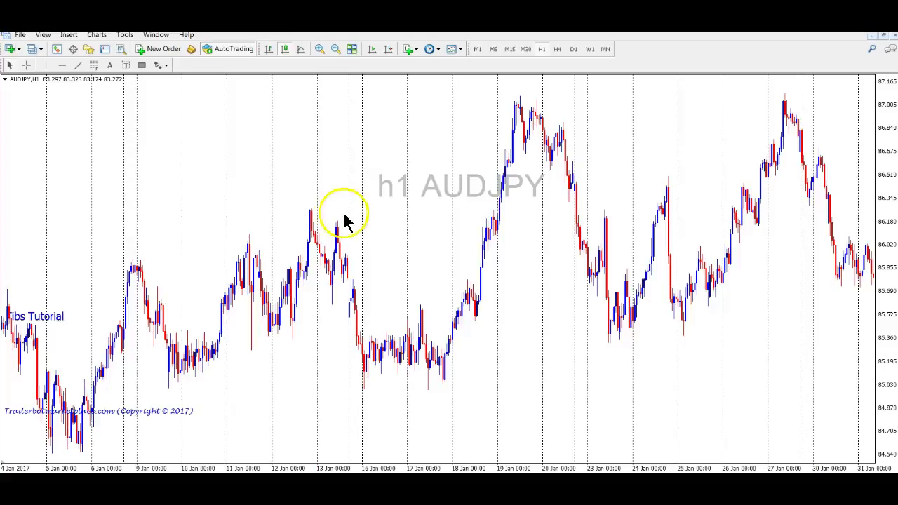
scroll(416, 234, down, 3)
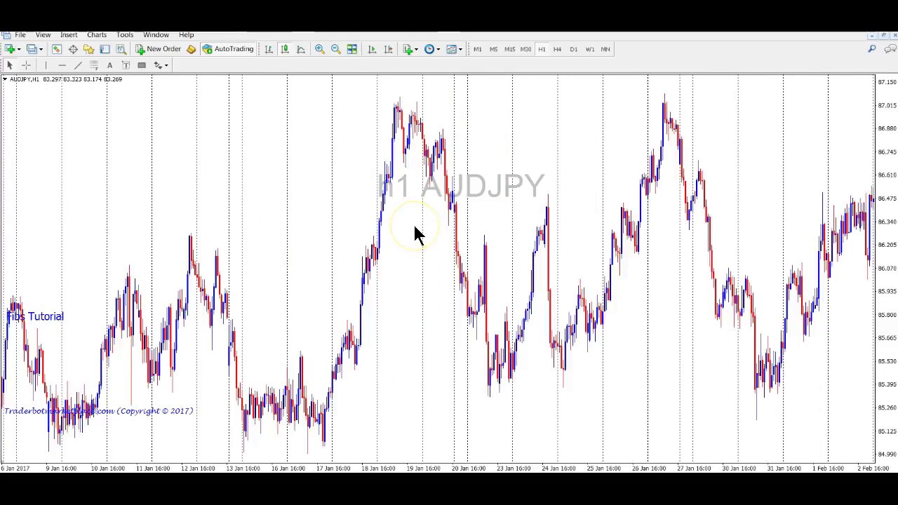
scroll(416, 234, down, 5)
scroll(518, 256, down, 3)
scroll(517, 262, down, 3)
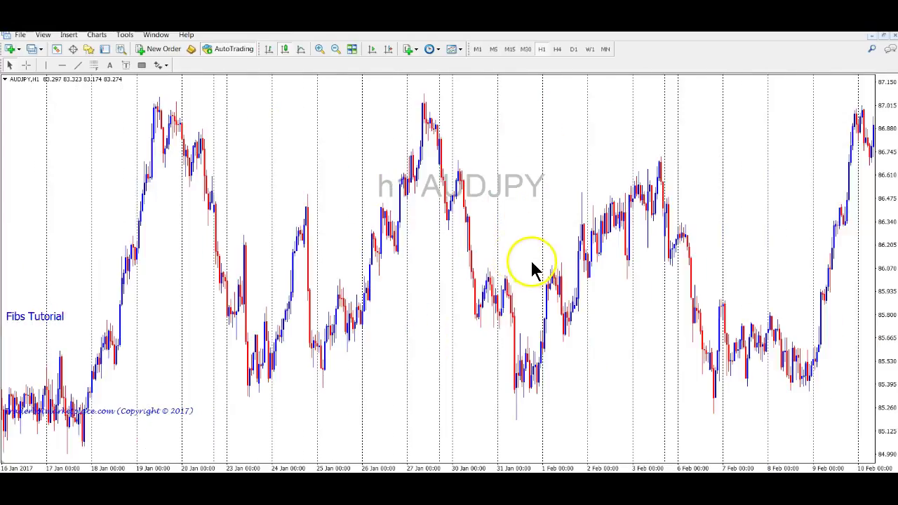
scroll(513, 261, down, 3)
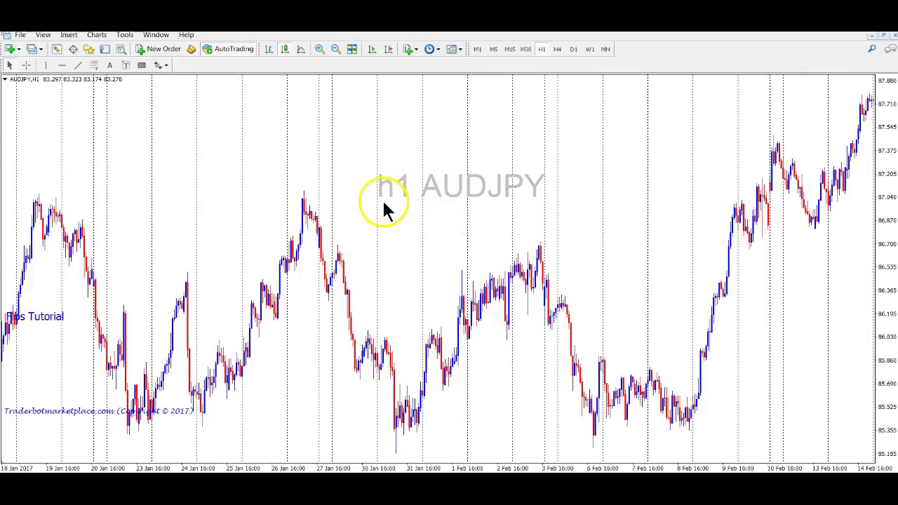
scroll(370, 203, down, 10)
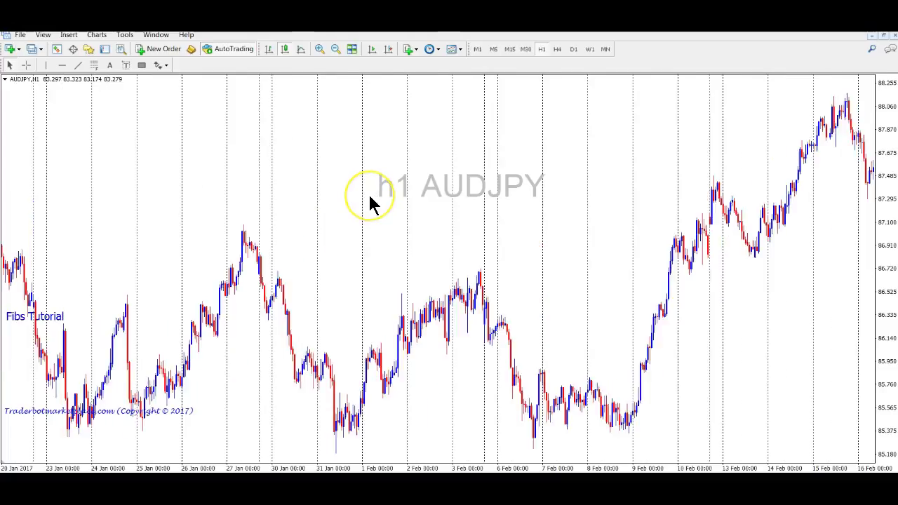
scroll(371, 204, down, 8)
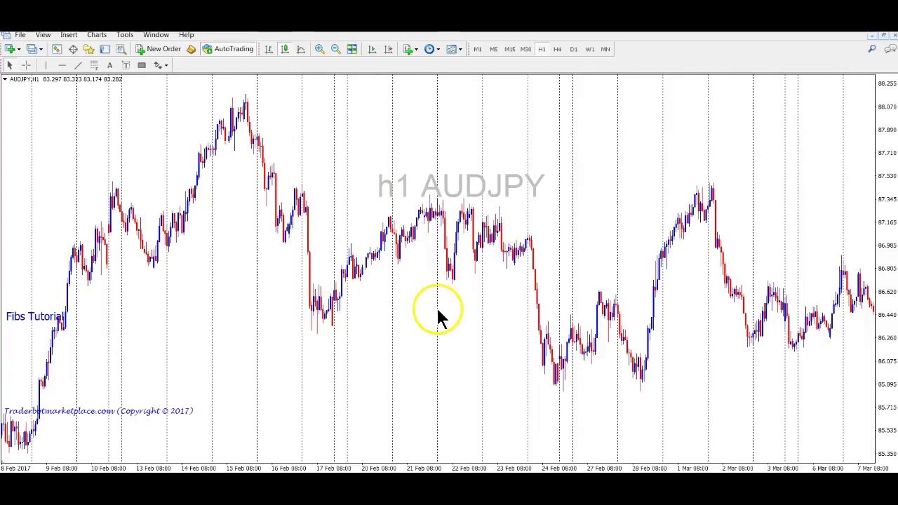
scroll(436, 309, down, 3)
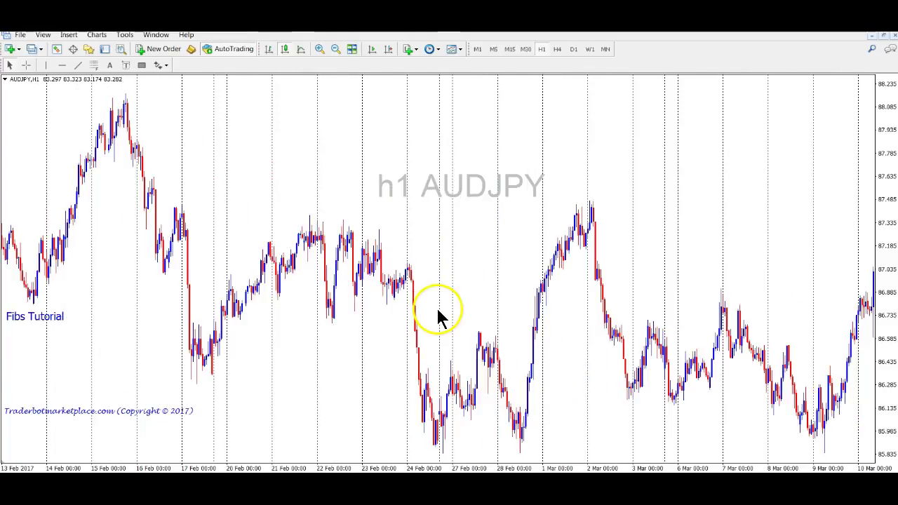
Step: Draw two nearly horizontal trendlines marking the March decline, one from the 20 March swing high and one from the 24 March swing low
click(336, 47)
scroll(505, 267, down, 5)
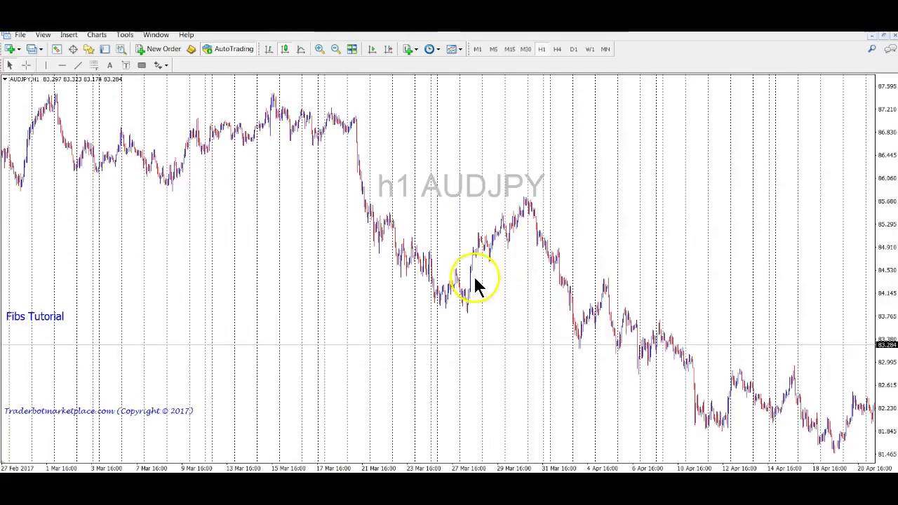
scroll(395, 231, up, 2)
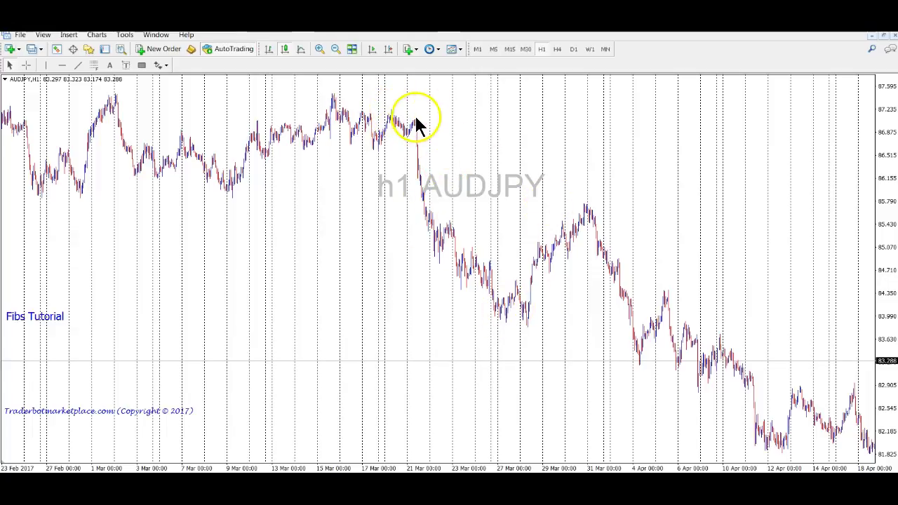
click(78, 65)
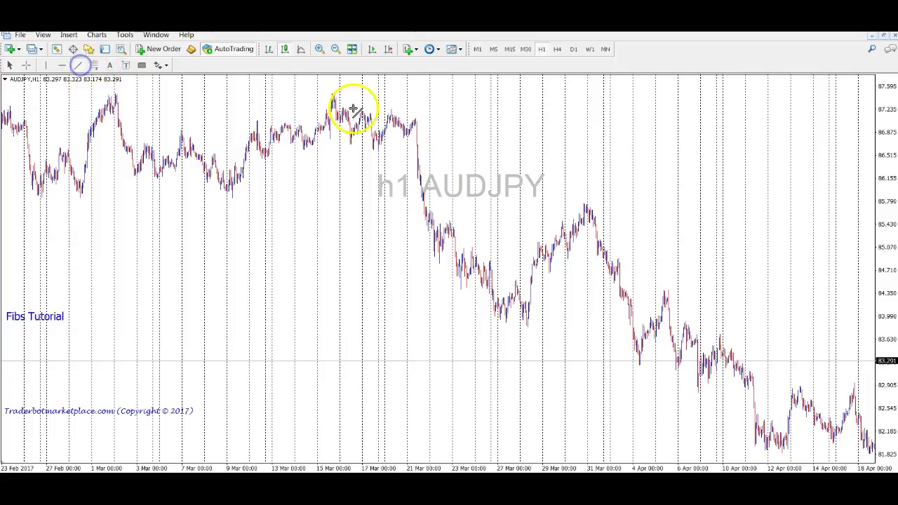
drag(414, 117, 507, 115)
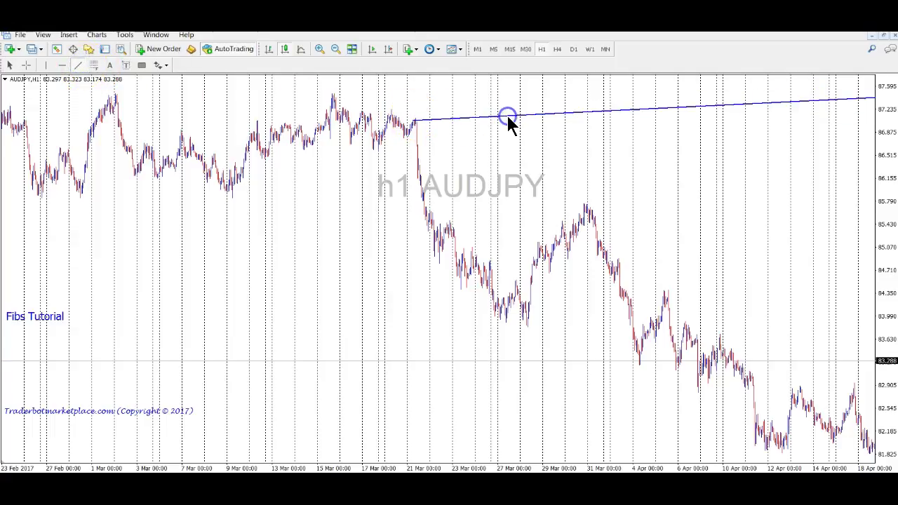
click(76, 67)
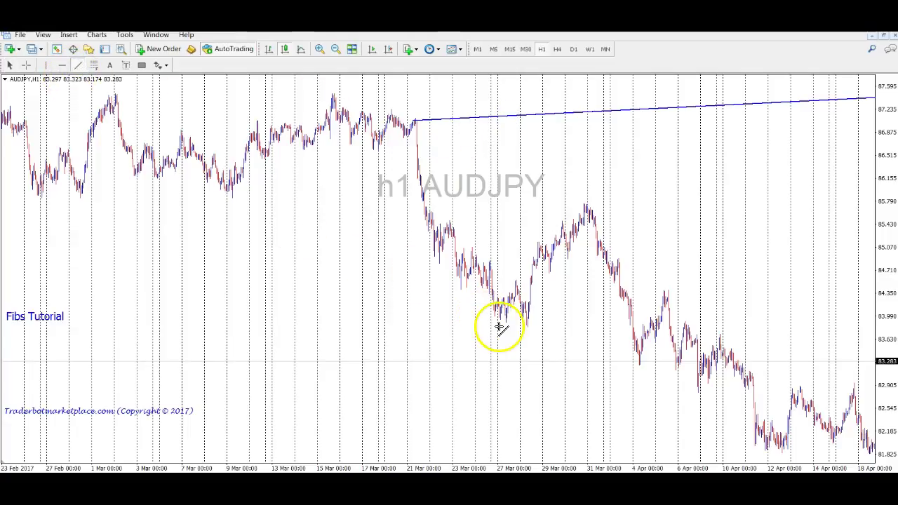
drag(496, 324, 571, 317)
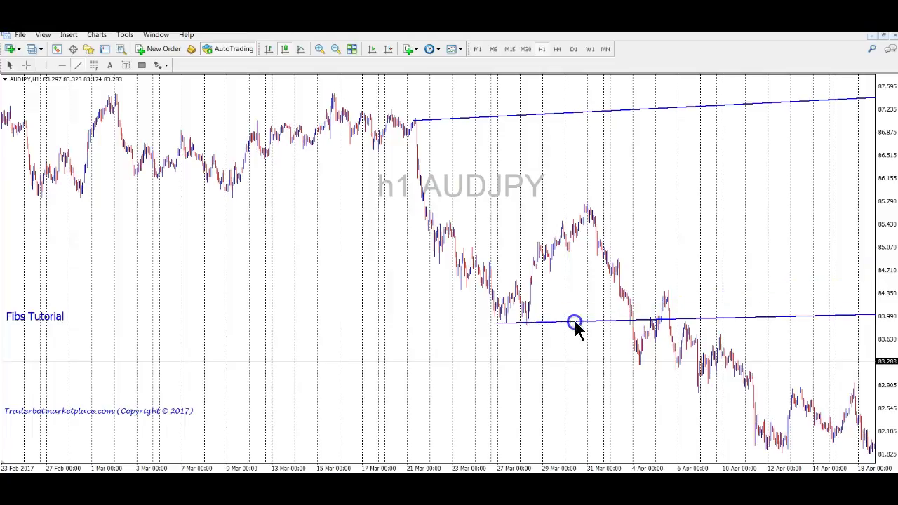
Step: Draw a Fibonacci retracement from the 24 March swing low near 83.95 up to the 20 March high level near 87.05
drag(317, 327, 634, 320)
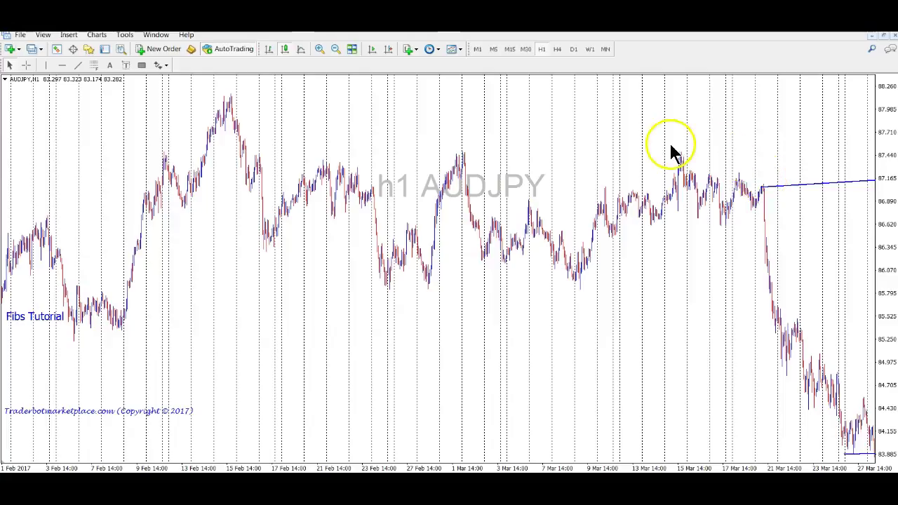
click(319, 49)
drag(674, 337, 307, 360)
drag(630, 295, 374, 304)
drag(653, 277, 250, 301)
drag(529, 288, 400, 287)
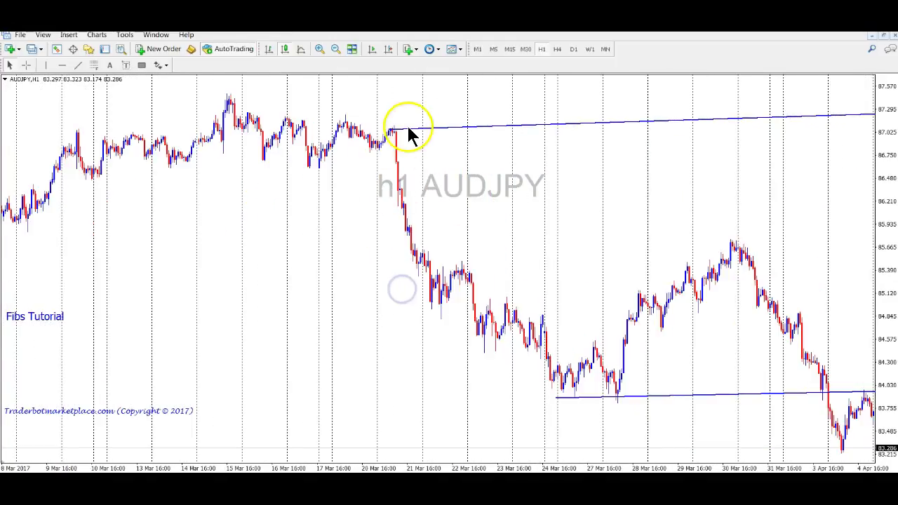
click(93, 65)
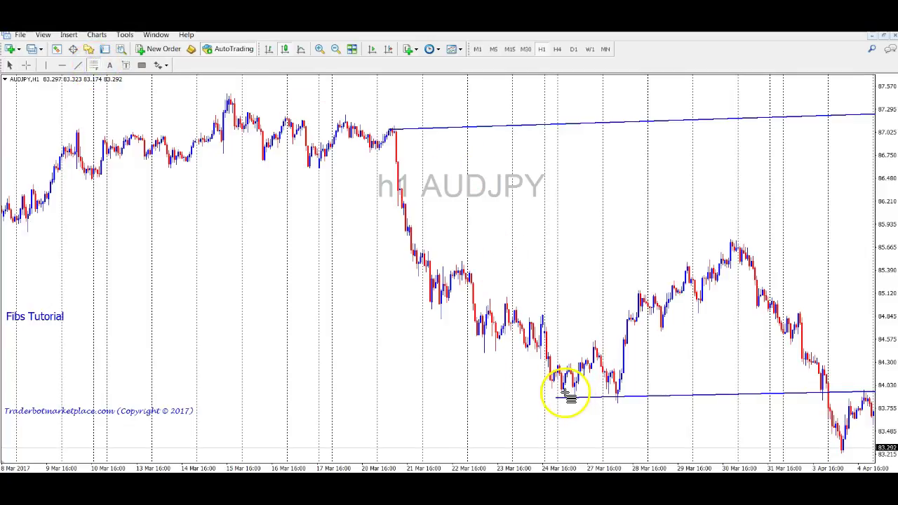
drag(569, 395, 363, 131)
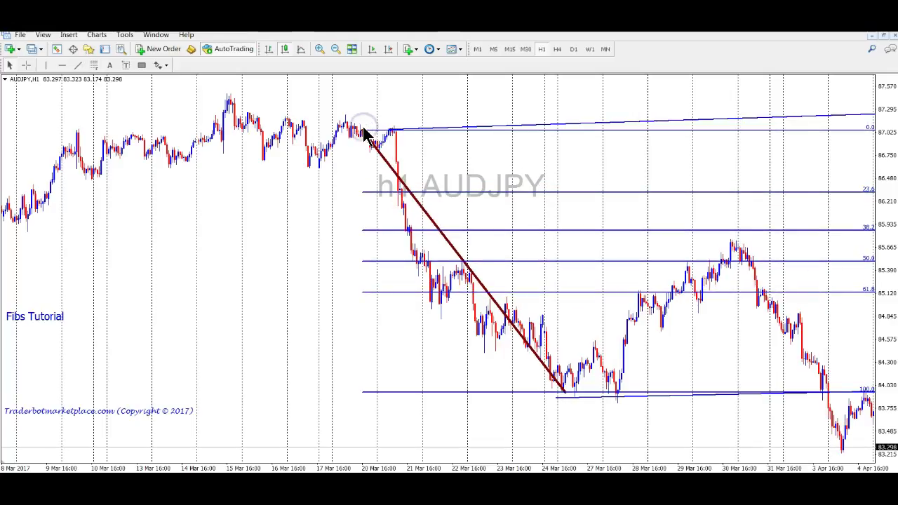
Step: Review the new Fibonacci retracement's level settings in its properties without changing them
drag(273, 293, 230, 295)
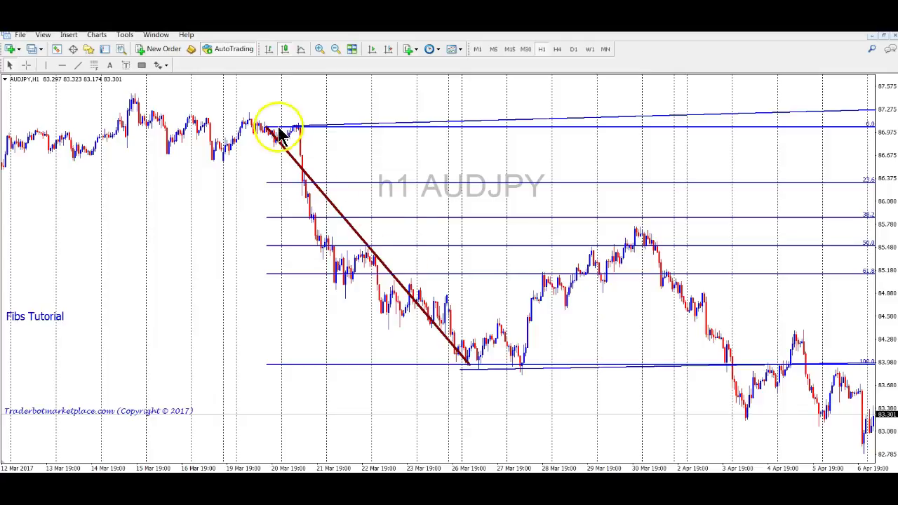
drag(625, 394, 604, 405)
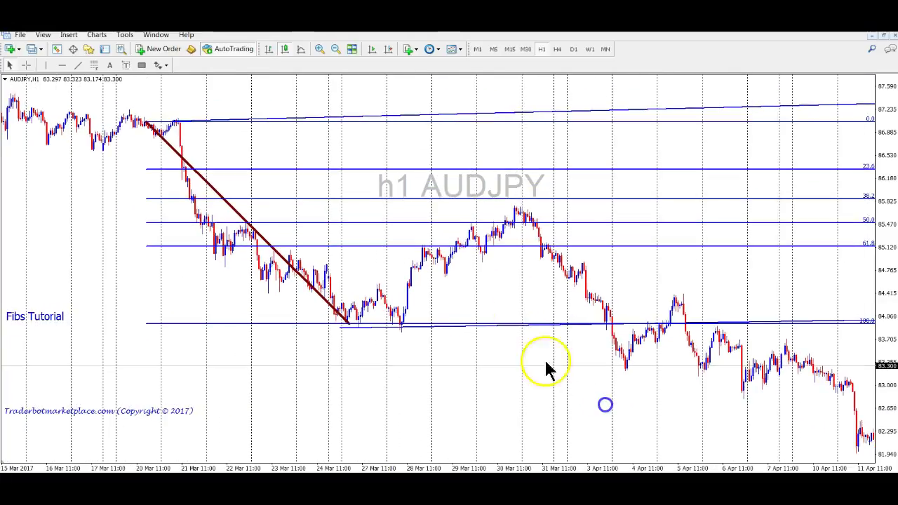
double_click(210, 186)
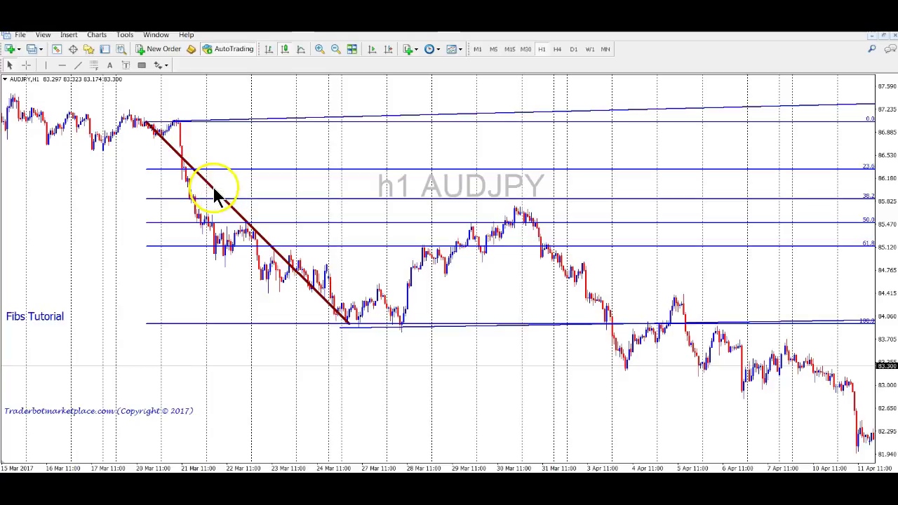
right_click(214, 190)
click(247, 202)
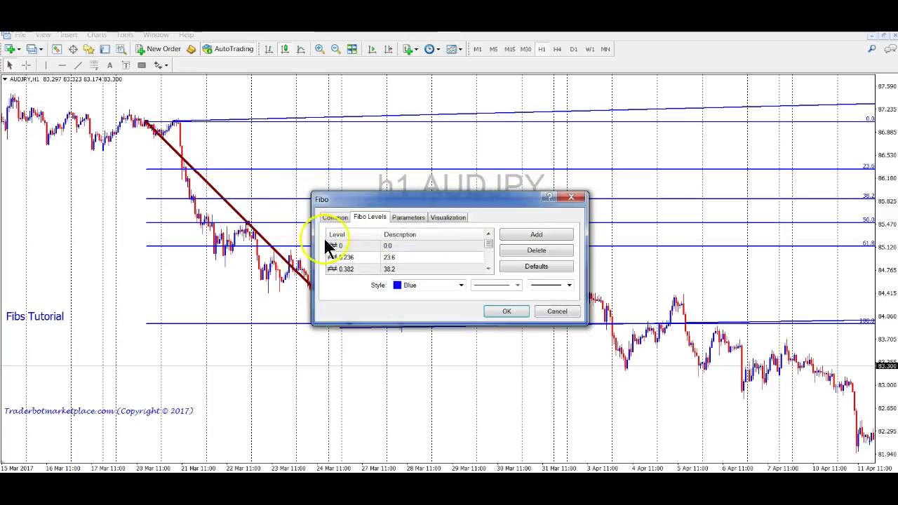
click(558, 313)
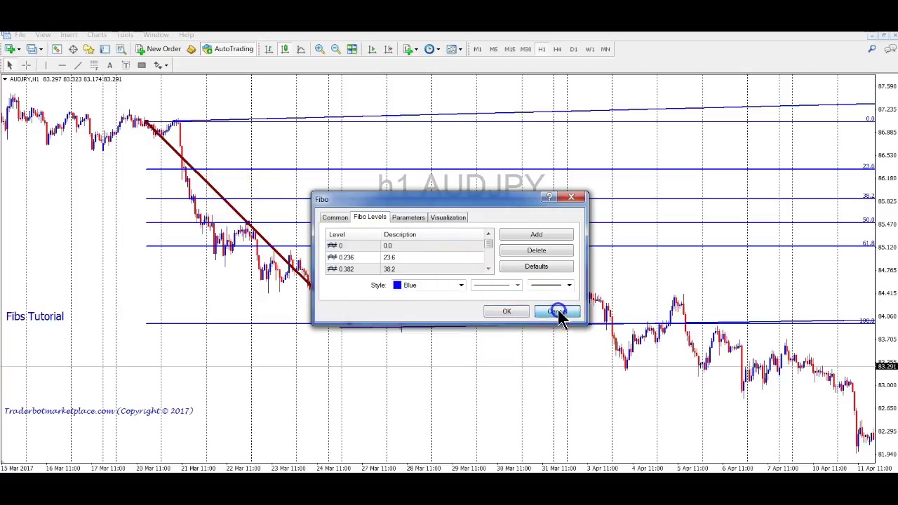
Step: Reset the Fibonacci retracement's levels to their defaults, check the level list up to 4.236, and apply the settings
click(228, 213)
right_click(232, 205)
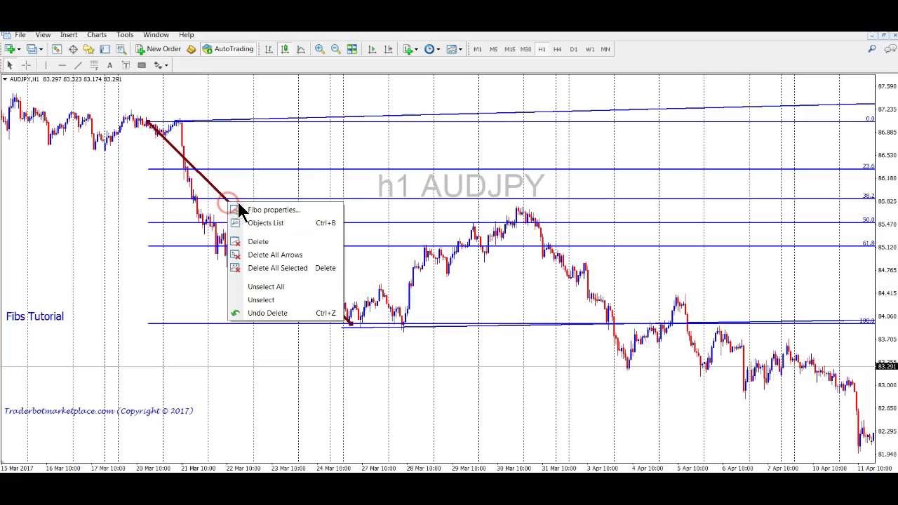
click(245, 206)
click(537, 269)
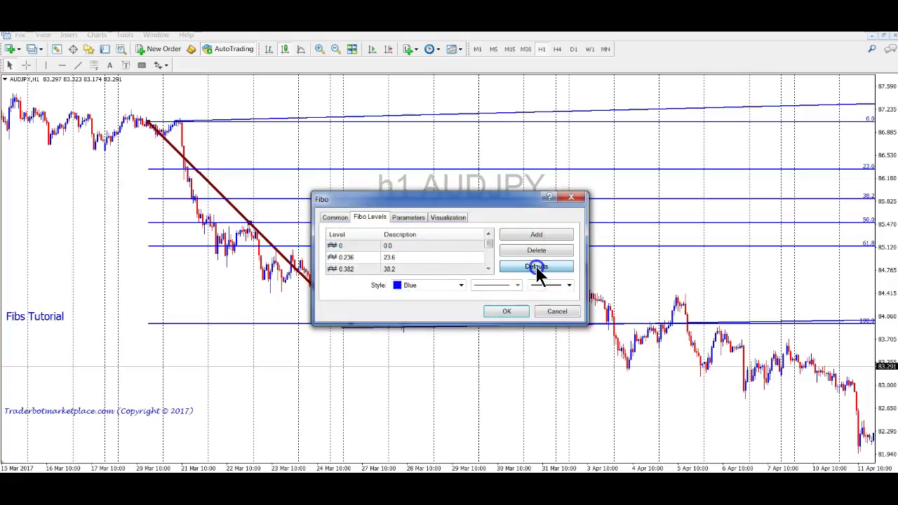
drag(488, 245, 490, 268)
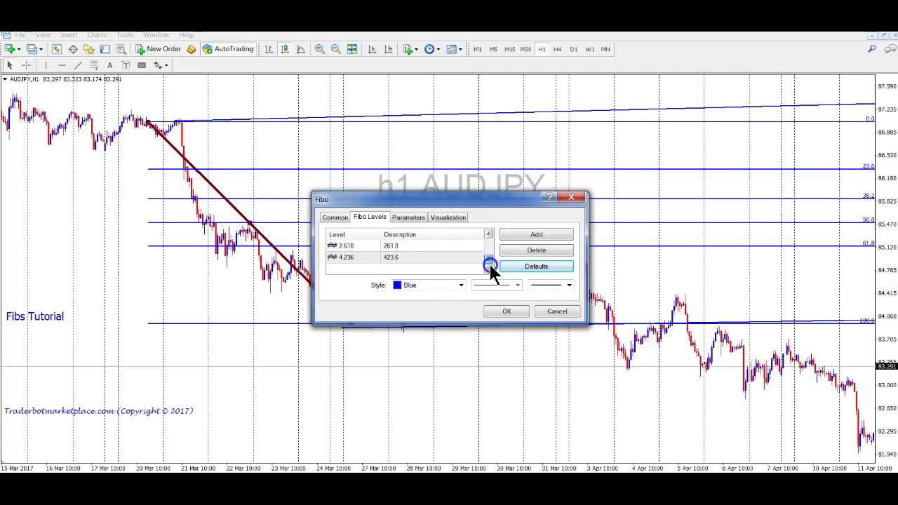
click(488, 234)
click(488, 234)
click(395, 260)
click(499, 311)
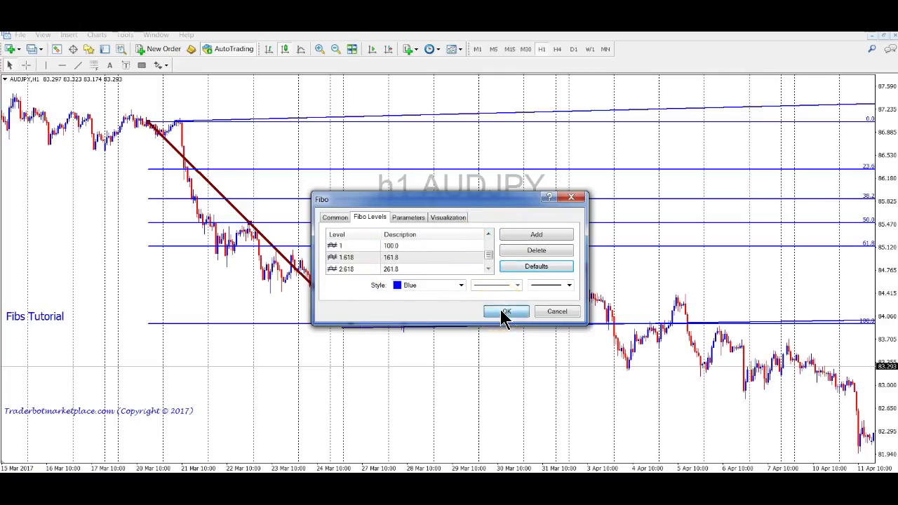
click(500, 311)
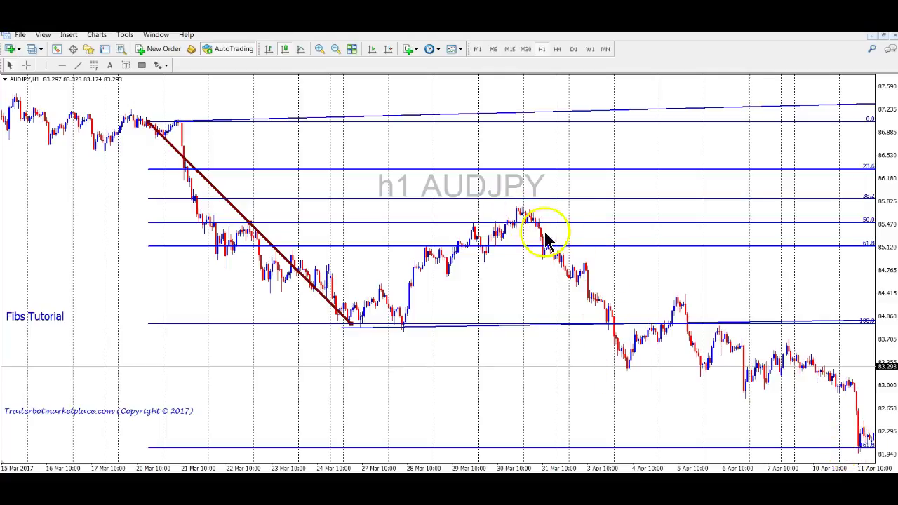
Step: Reverse the Fibonacci retracement so level 0.0 sits at the late-March low near 83.87 and 100.0 at the March swing high near 87.10
drag(784, 420, 764, 413)
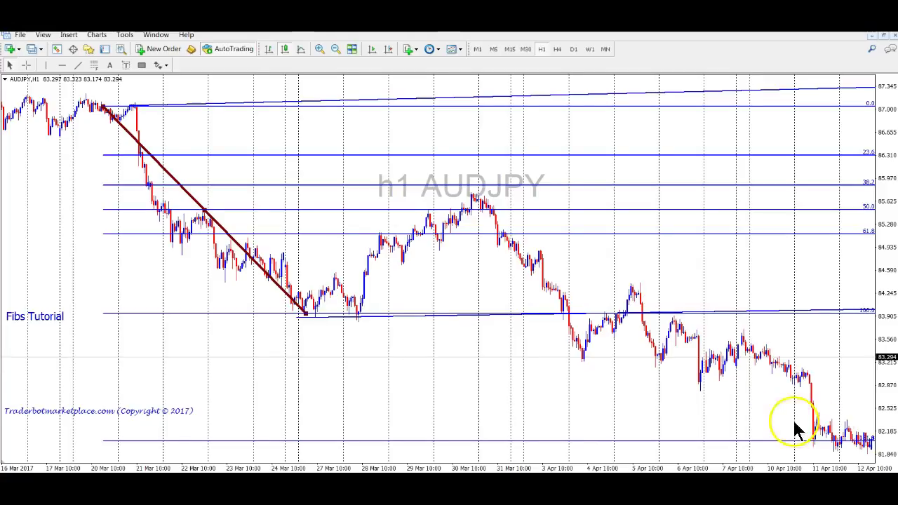
drag(791, 421, 736, 423)
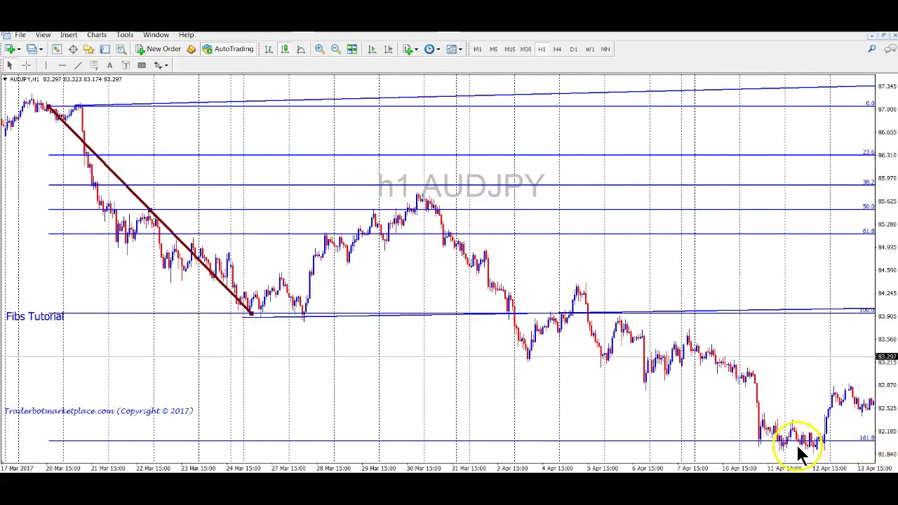
drag(793, 439, 635, 428)
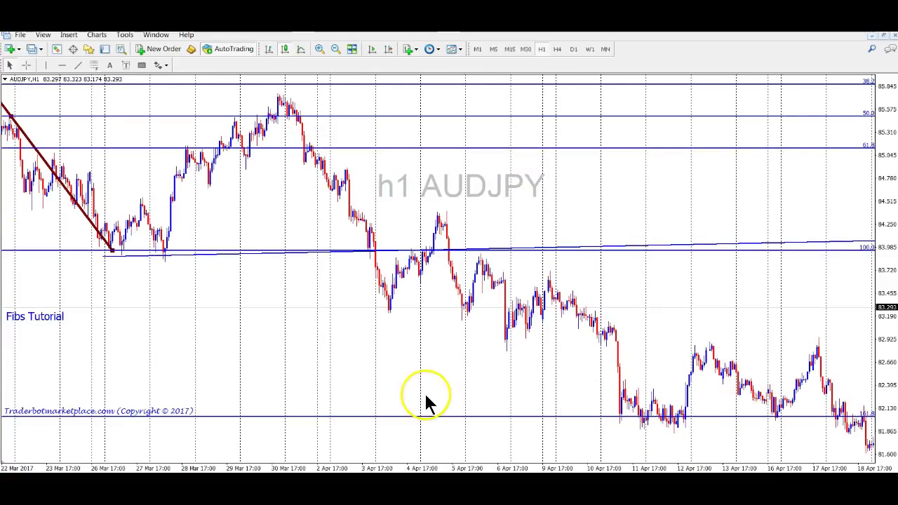
drag(344, 381, 664, 356)
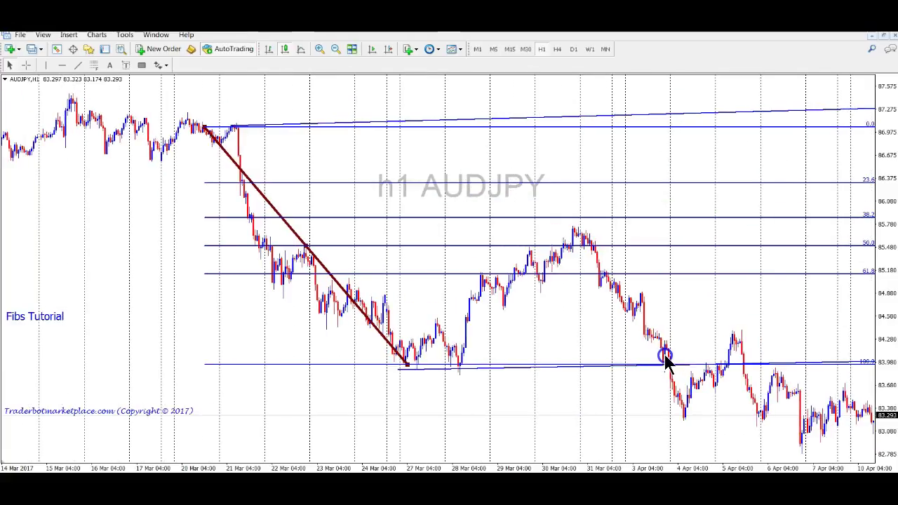
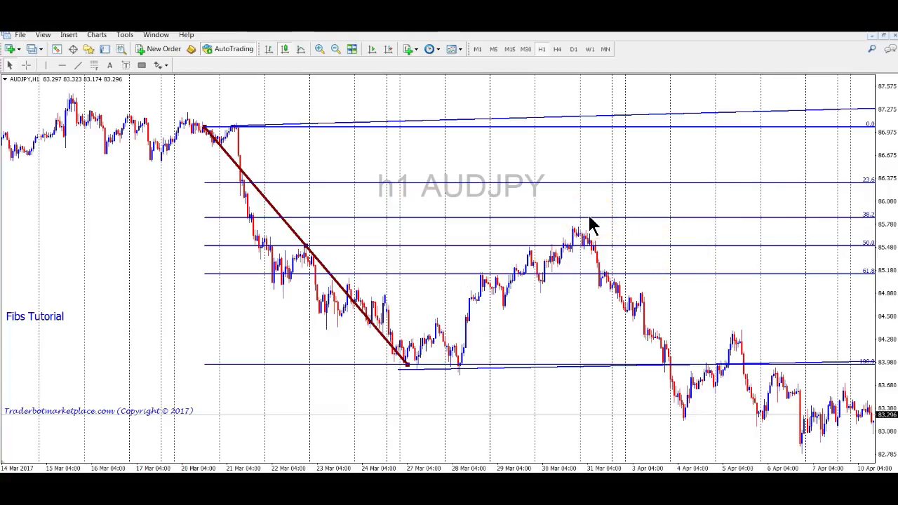
drag(405, 364, 463, 147)
drag(205, 129, 378, 372)
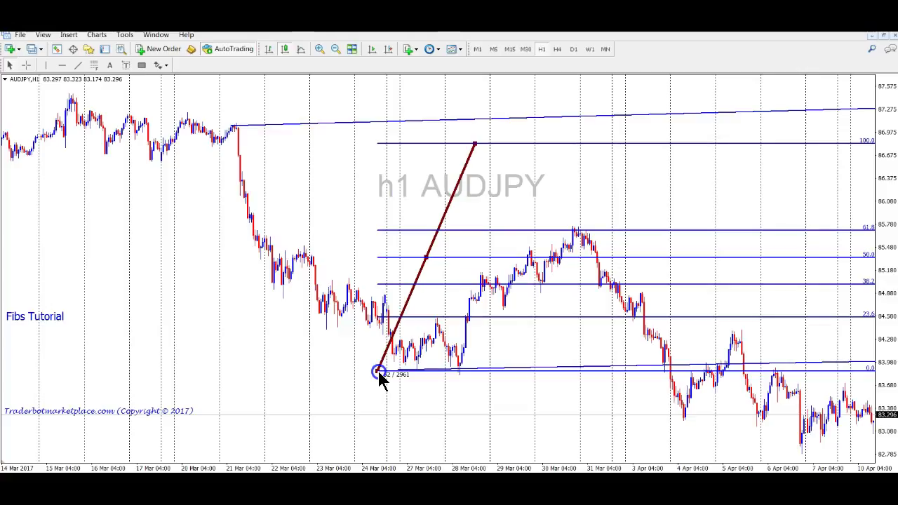
drag(478, 143, 224, 127)
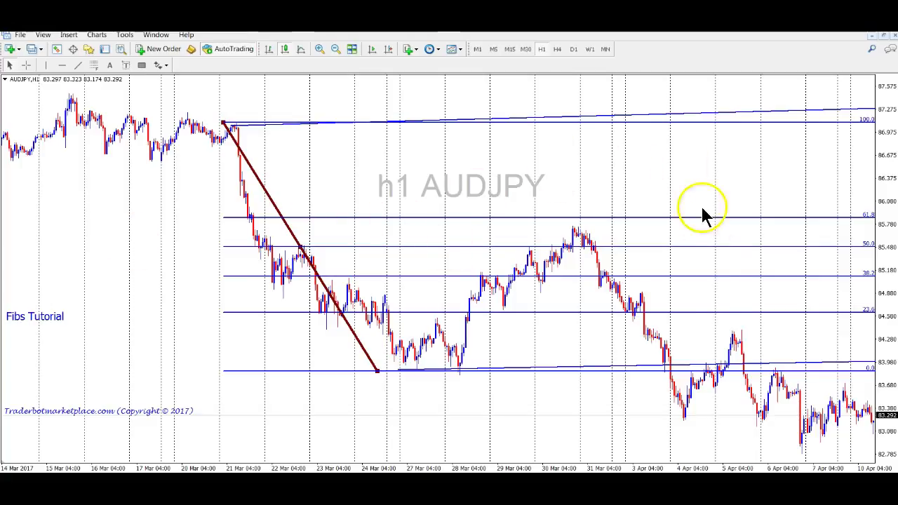
drag(888, 261, 888, 237)
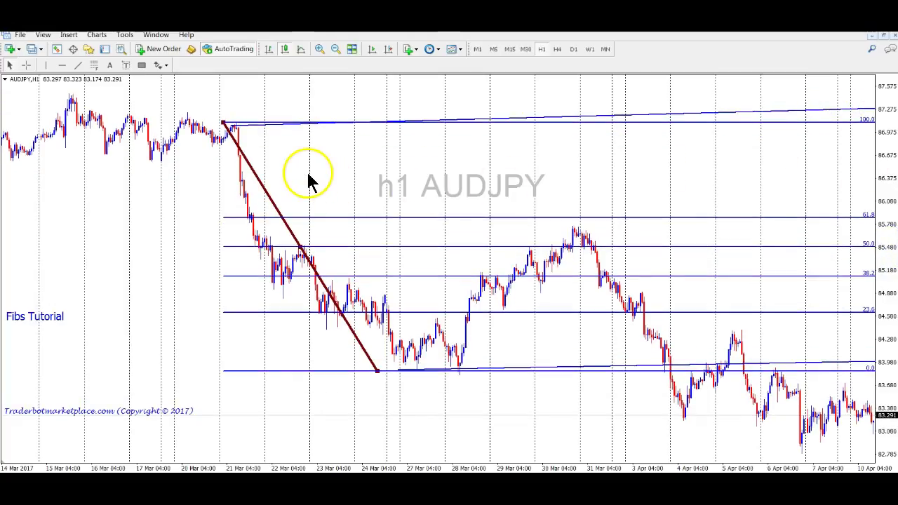
click(223, 126)
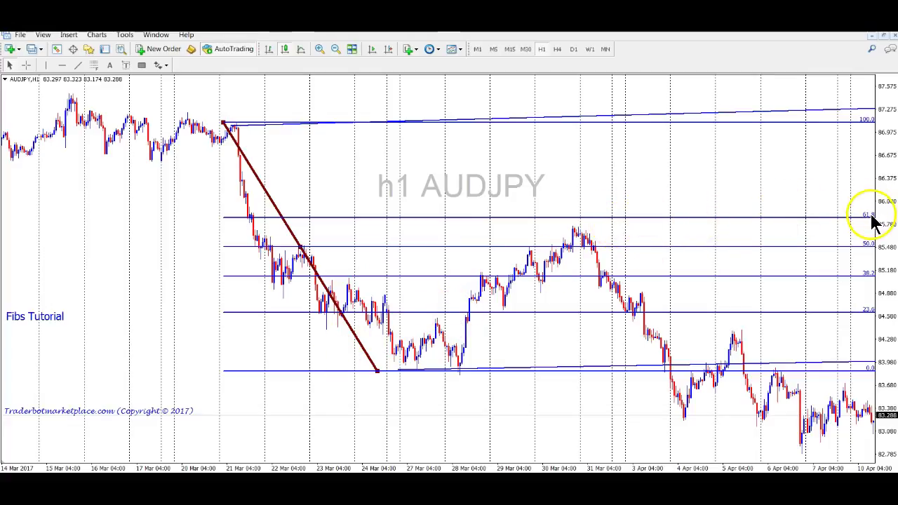
Step: Re-anchor the Fibonacci retracement with level 0.0 at the March swing high near 87.10 and 100.0 at the late-March low near 83.87
drag(222, 124, 423, 413)
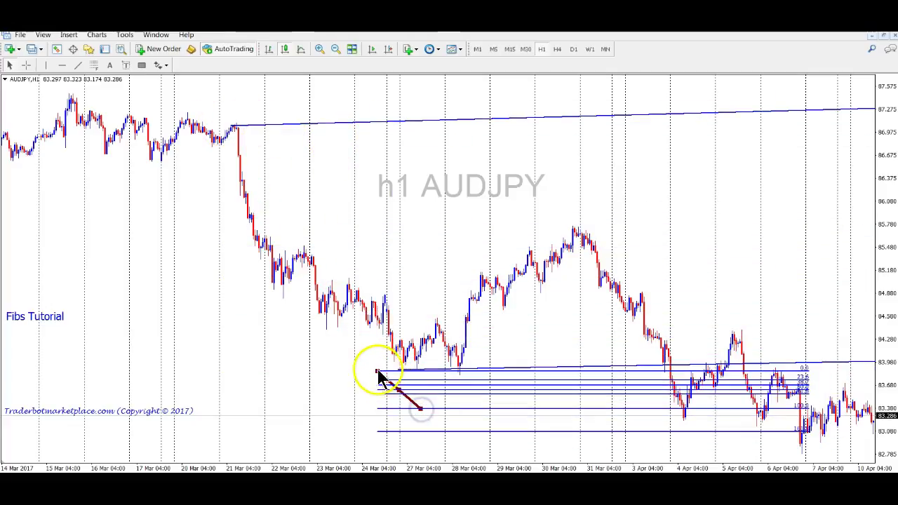
drag(333, 293, 224, 127)
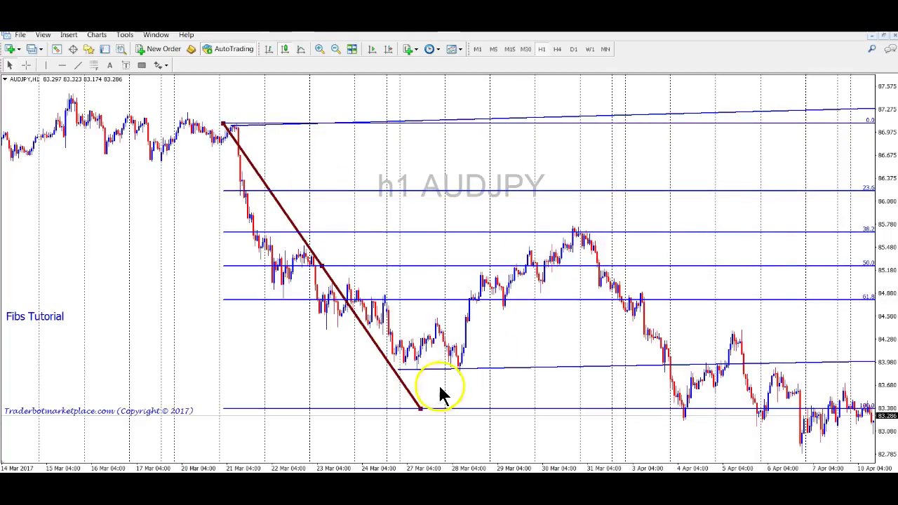
drag(421, 411, 426, 373)
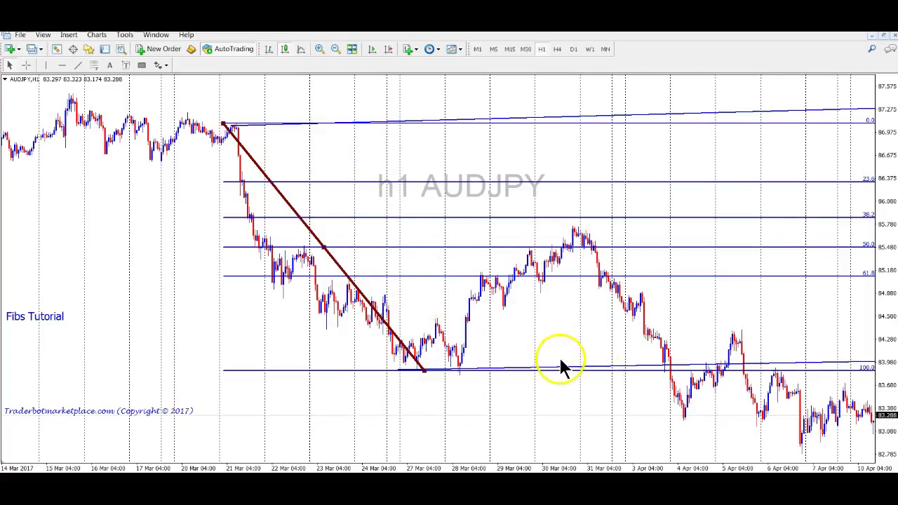
Step: In the Fibonacci retracement's properties, set the description of level 0.382 to 61.8
drag(597, 401, 578, 405)
drag(890, 231, 886, 203)
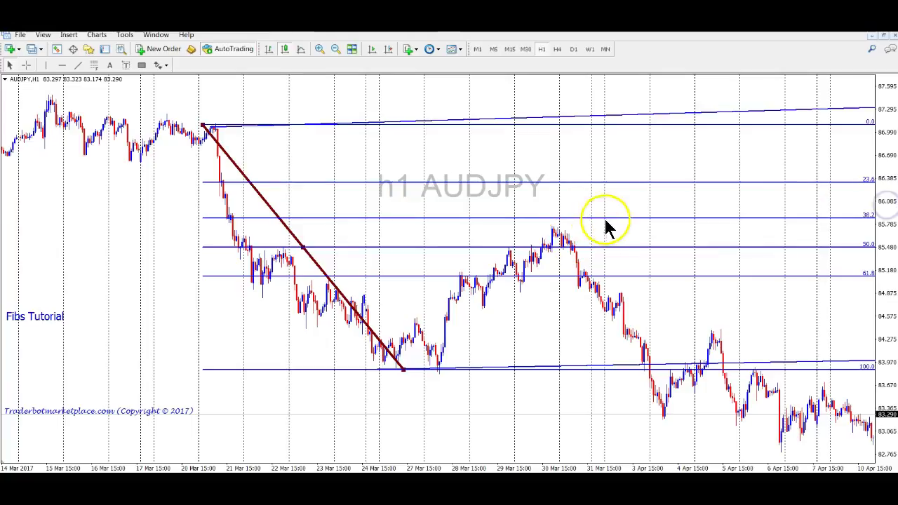
click(304, 249)
right_click(304, 249)
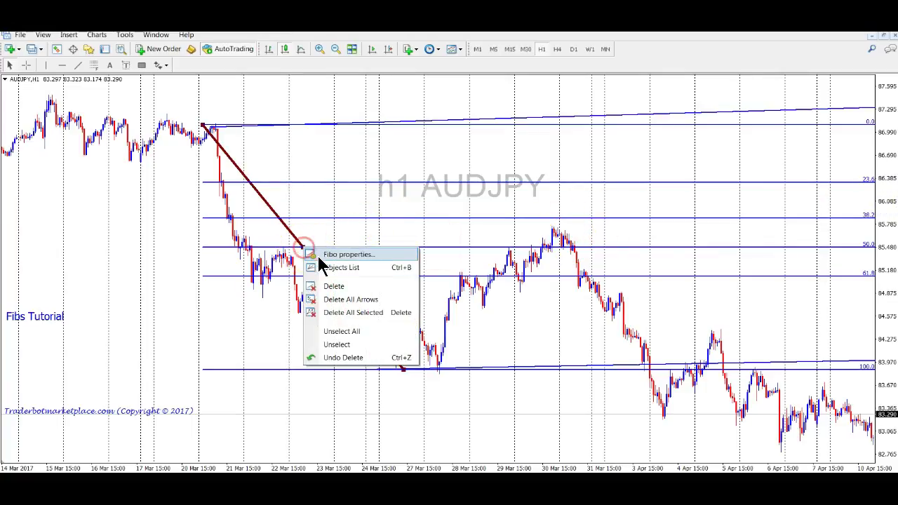
click(319, 257)
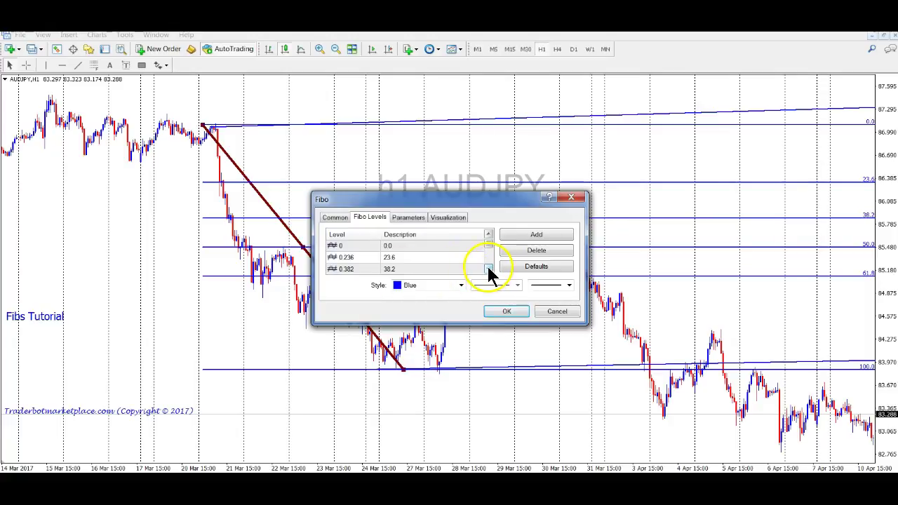
click(490, 270)
click(489, 269)
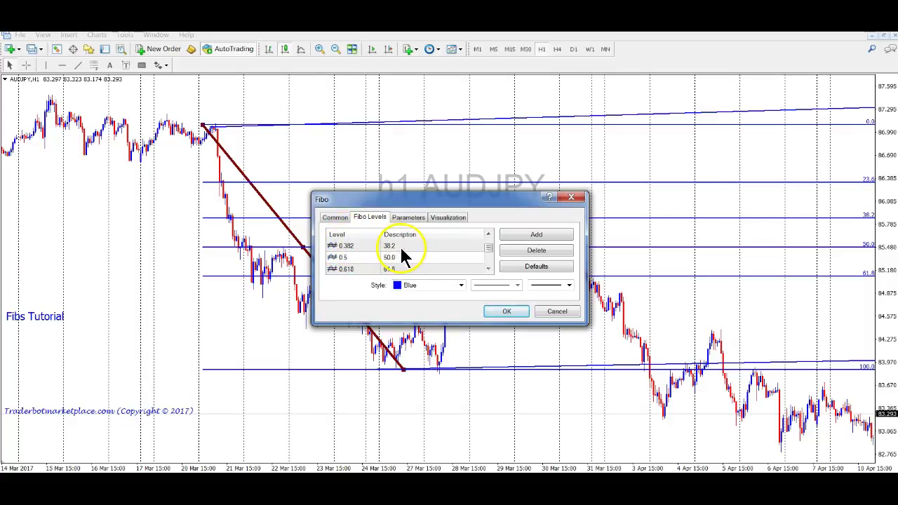
double_click(403, 245)
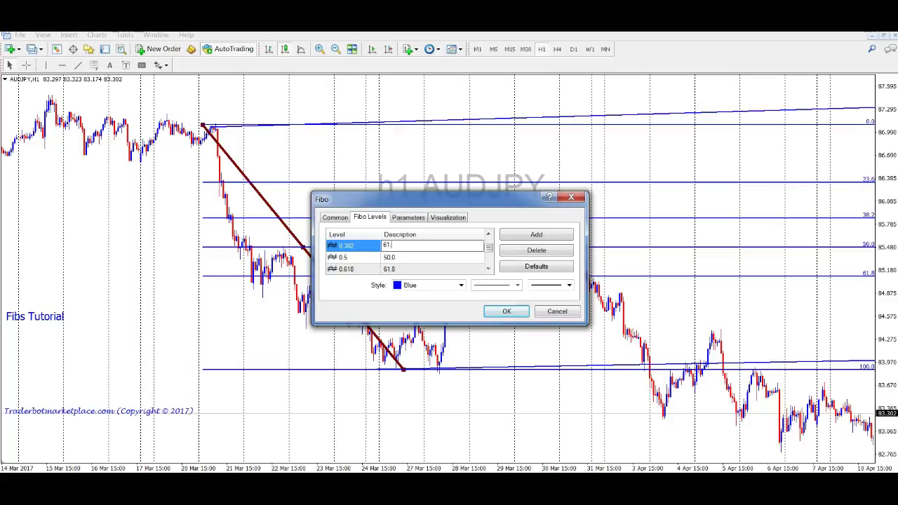
text(61.8)
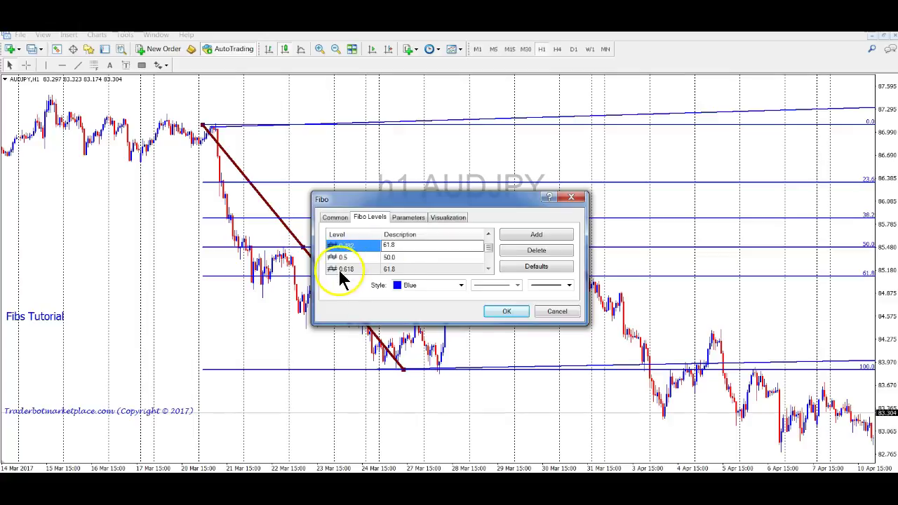
Step: Set the description of level 0.618 to 38.2
click(401, 269)
click(401, 268)
click(395, 259)
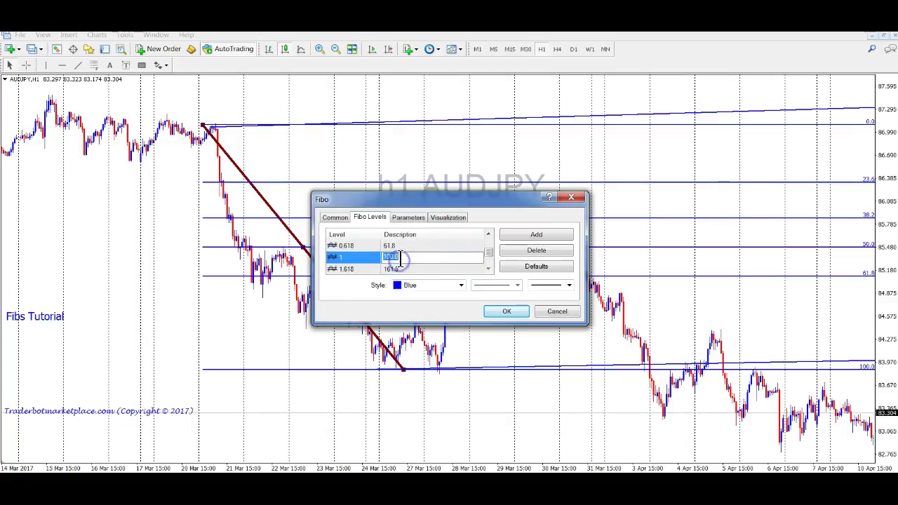
click(405, 244)
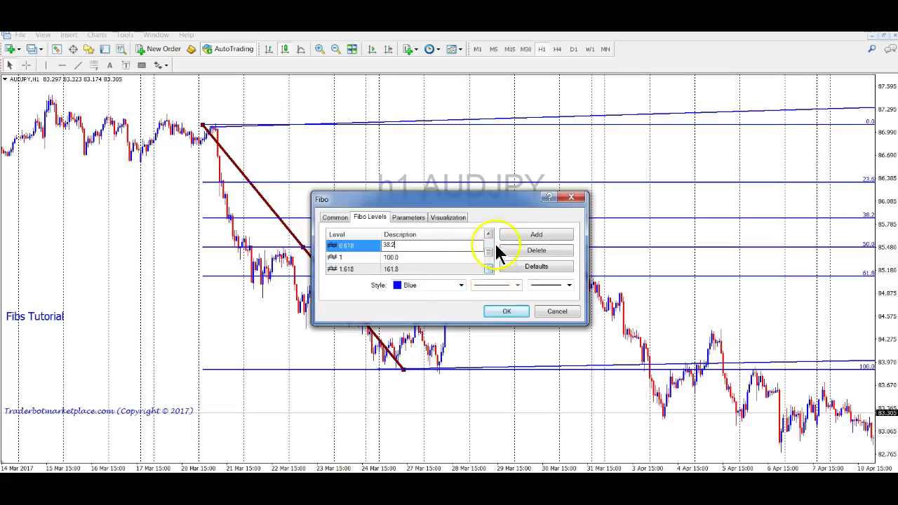
Step: Add the price placeholder to the first two level descriptions: "0.0 %$" for level 0 and "23.6 %$" for level 0.236
click(489, 235)
click(489, 234)
click(489, 234)
click(489, 234)
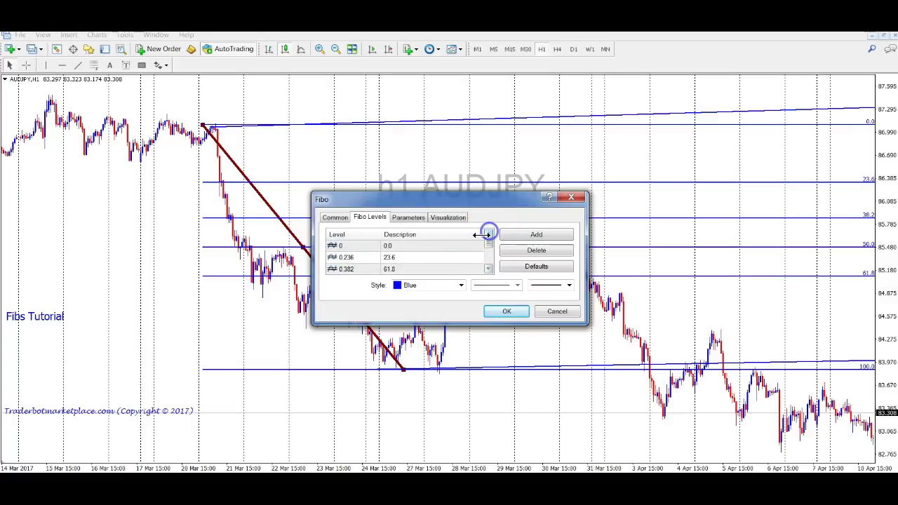
double_click(428, 246)
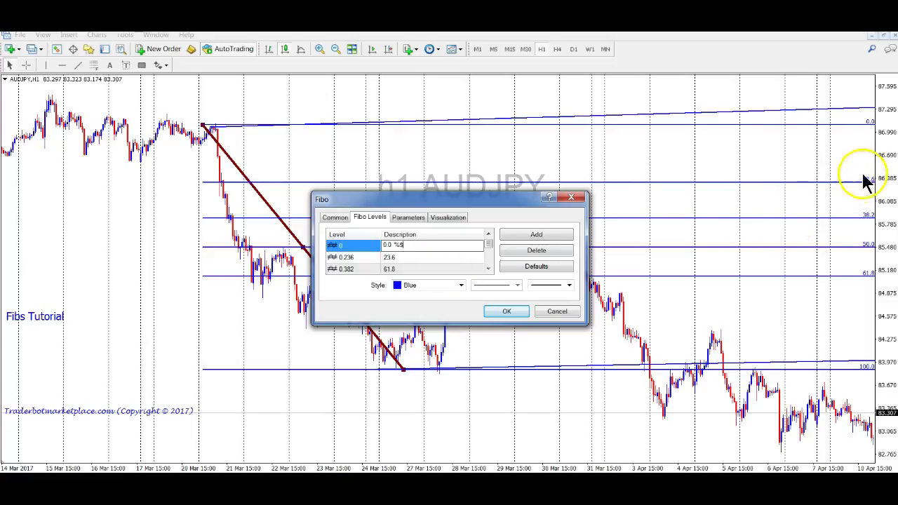
click(407, 257)
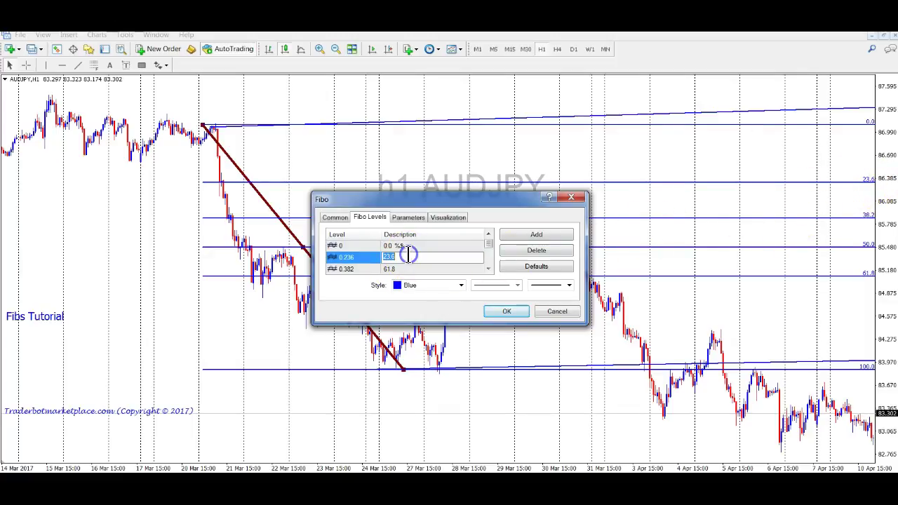
text(%$)
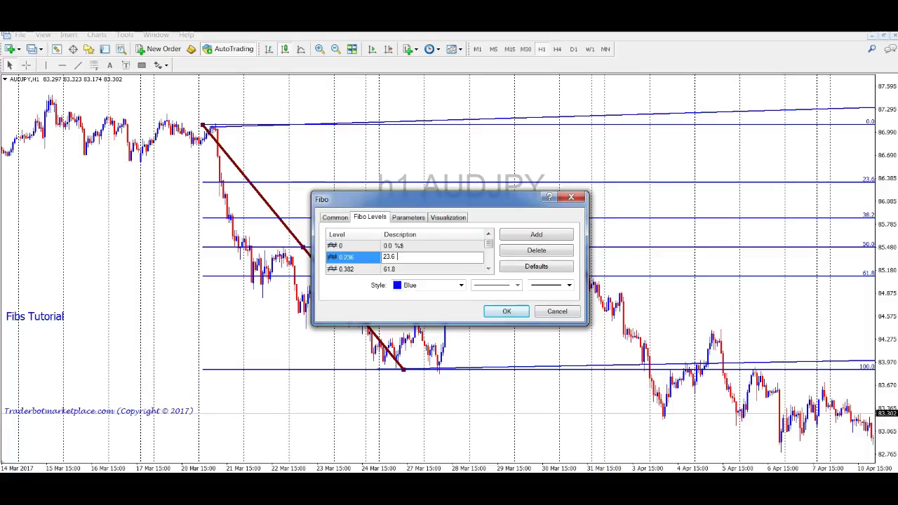
Step: Set the descriptions of levels 0.382, 0.5 and 0.618 to "61.8 %$", "50.0 %$" and "38.2 %$"
click(411, 270)
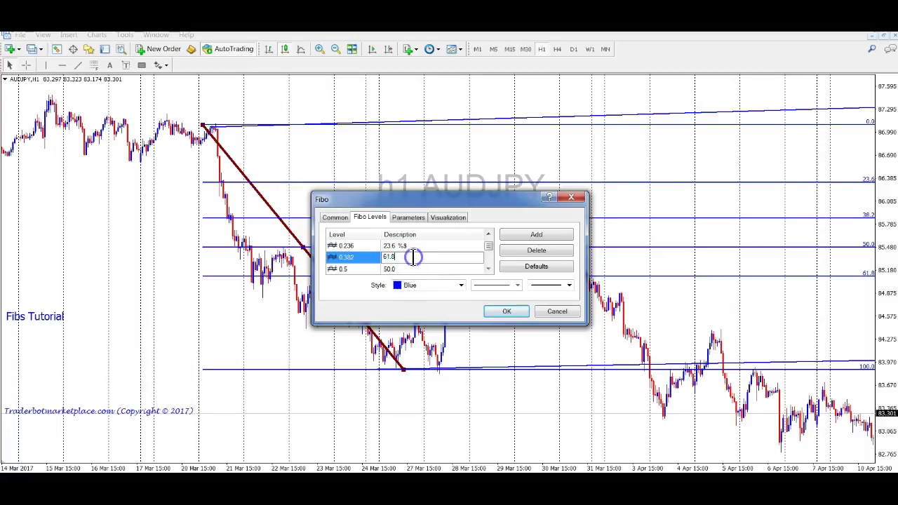
text(%$)
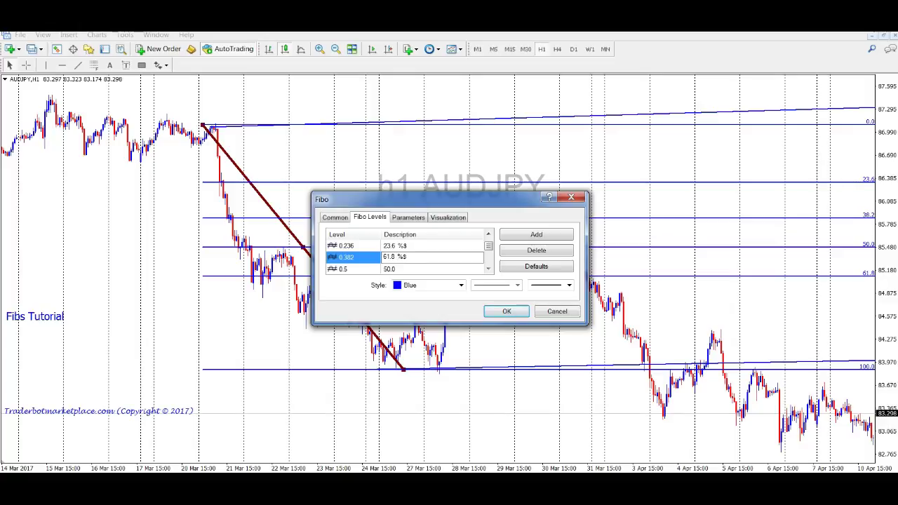
click(407, 270)
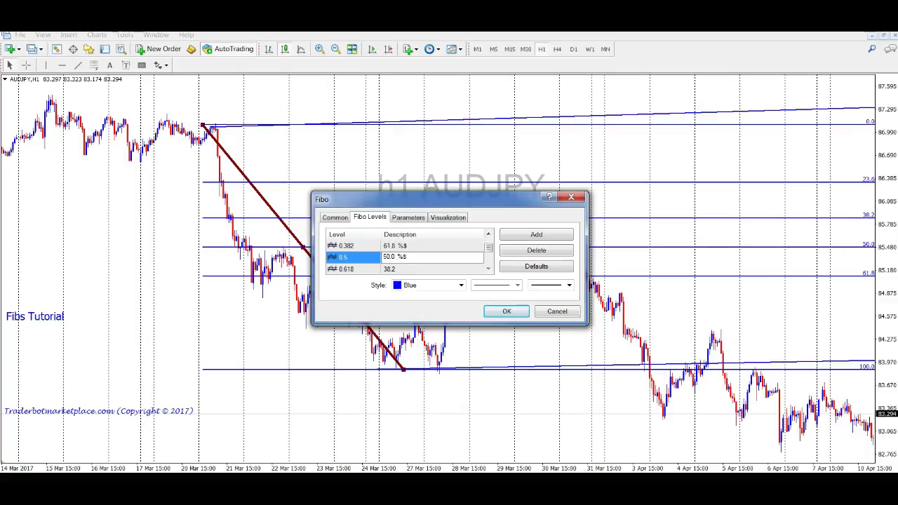
click(417, 270)
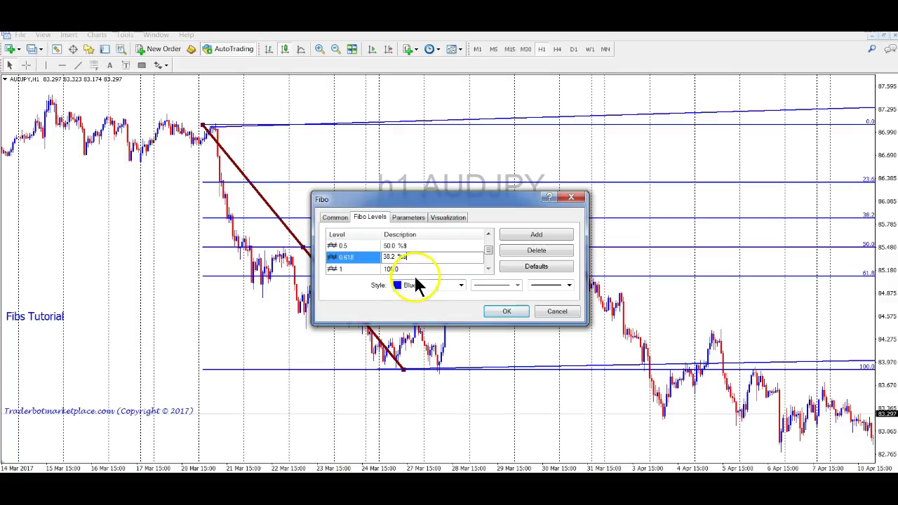
Step: Set the description of level 1 to "100.0 %$"
scroll(481, 272, down, 1)
click(489, 236)
click(428, 258)
click(414, 257)
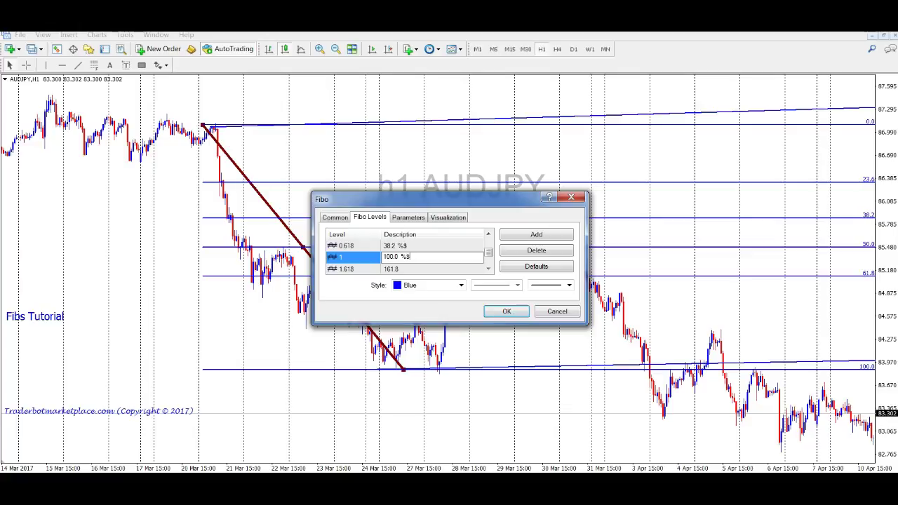
click(489, 268)
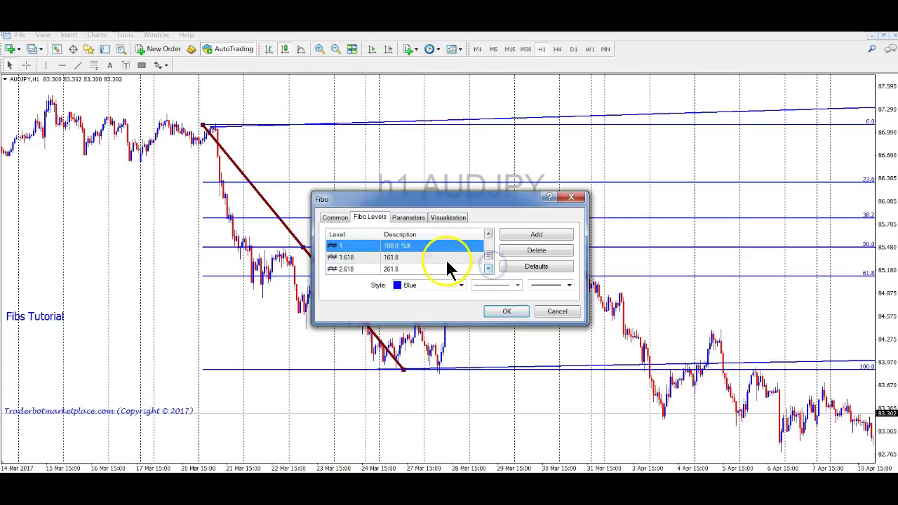
Step: Set the descriptions of levels 1.618, 2.618 and 4.236 to "161.8 %$", "261.8 %$" and "423.6 %$"
click(418, 258)
click(418, 258)
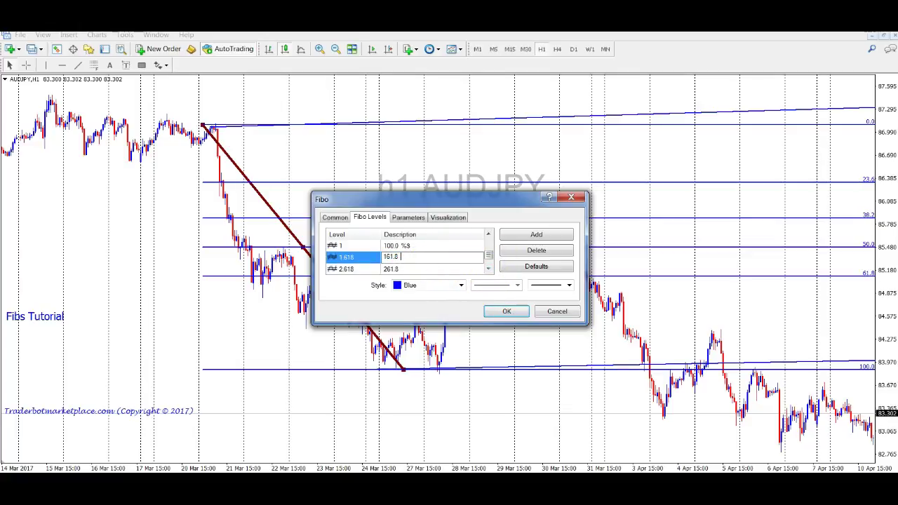
click(420, 271)
click(416, 259)
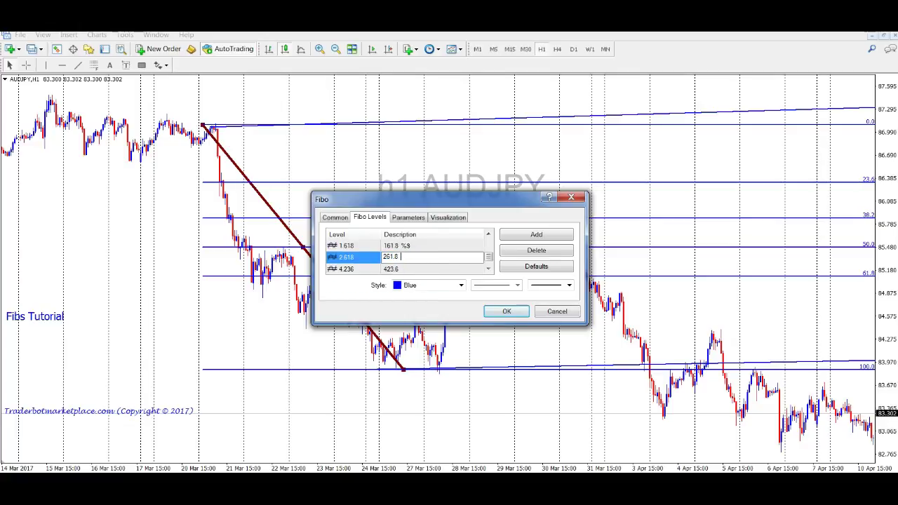
click(421, 269)
click(421, 268)
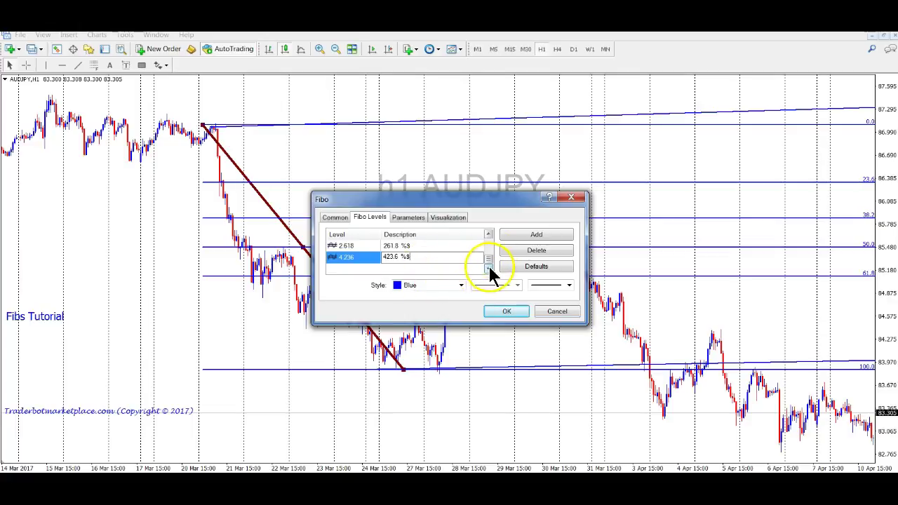
Step: Add a Fibonacci level 2.00 with the description "200 %$" and apply the level settings
click(527, 240)
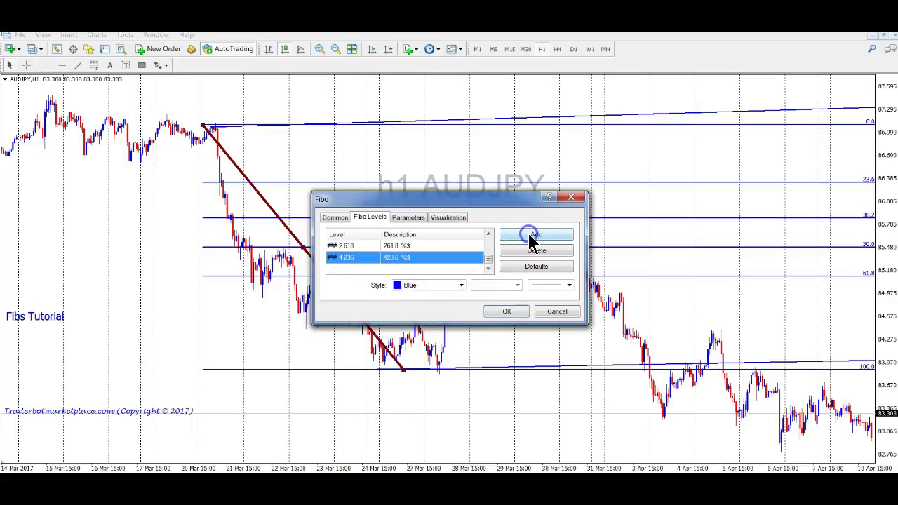
click(530, 241)
text(2)
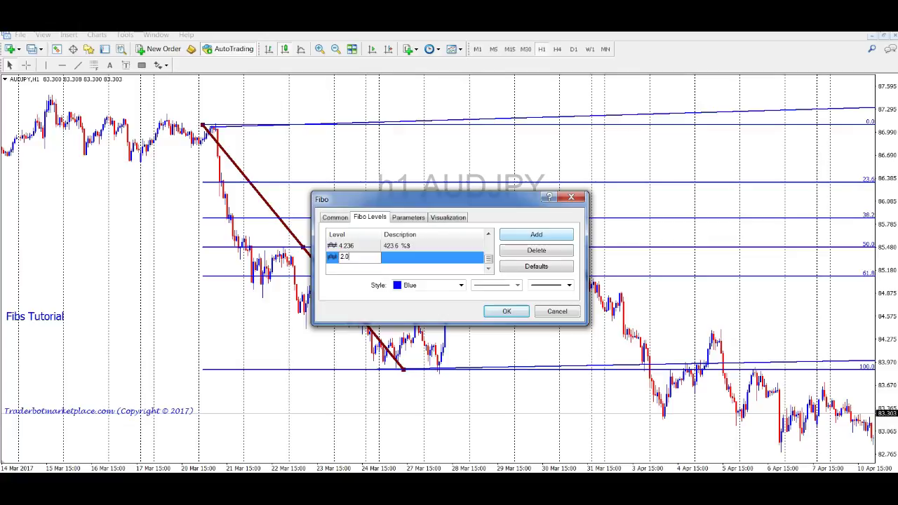
click(418, 258)
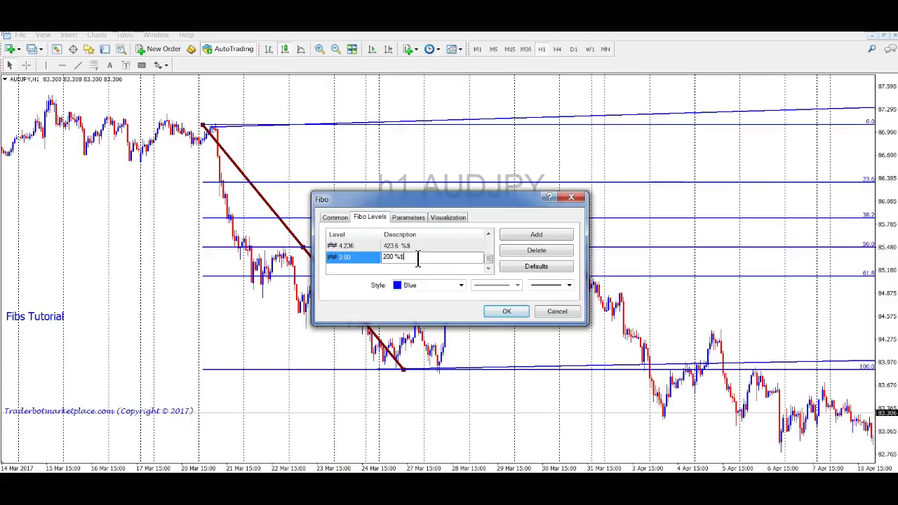
click(496, 312)
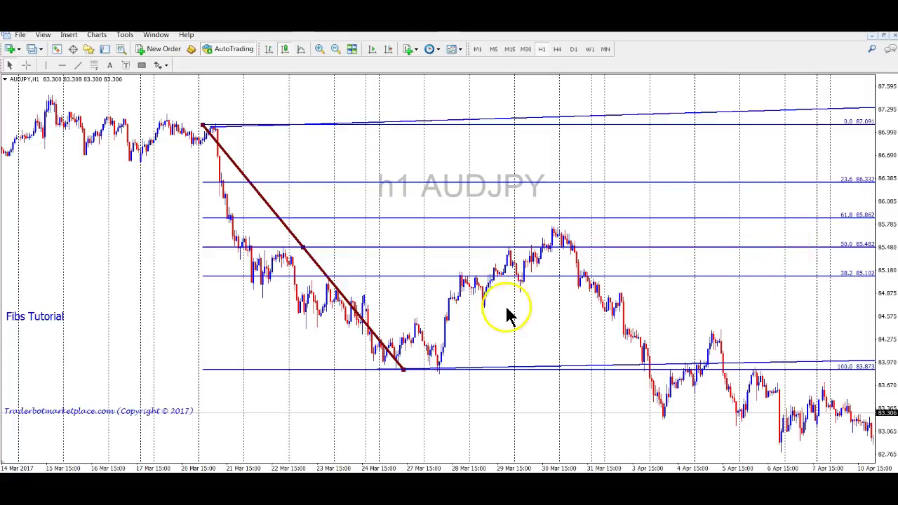
Step: Delete all objects from the AUDJPY H1 chart using its objects list
drag(556, 338, 446, 330)
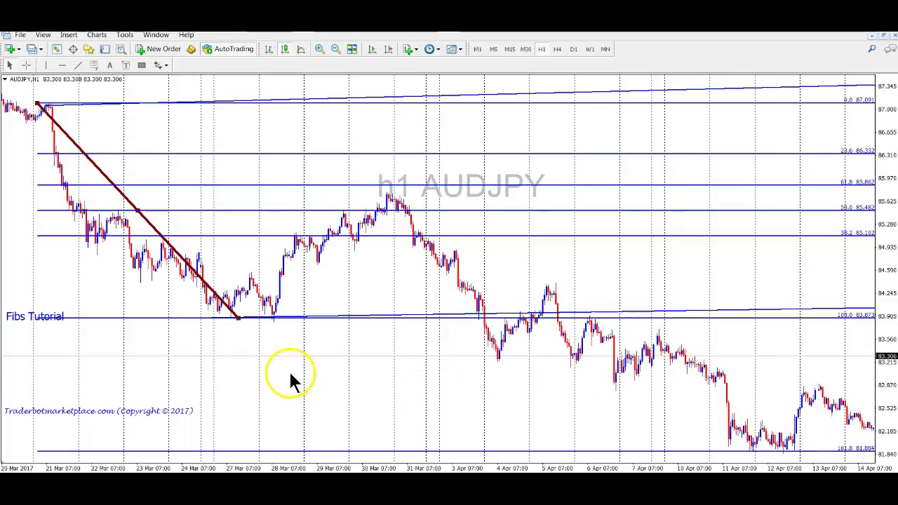
drag(419, 344, 87, 342)
drag(387, 315, 48, 345)
drag(472, 309, 351, 325)
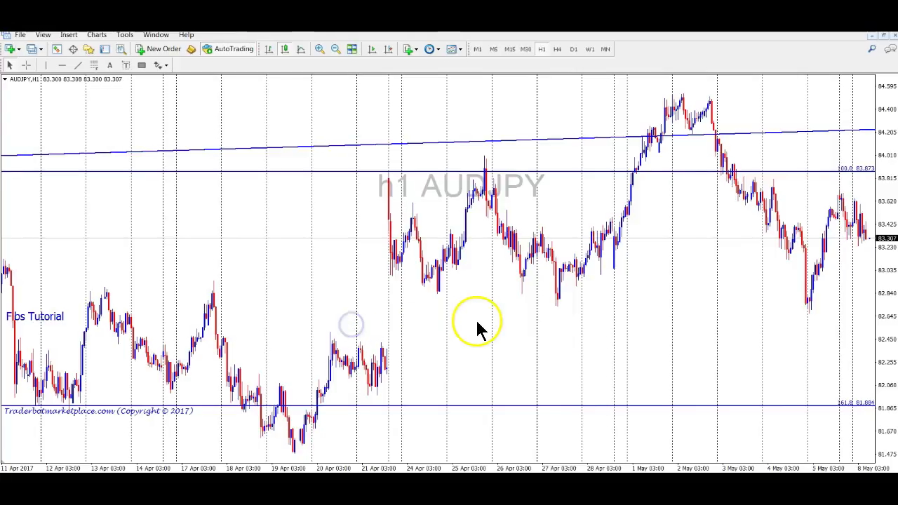
drag(313, 179, 435, 197)
right_click(433, 198)
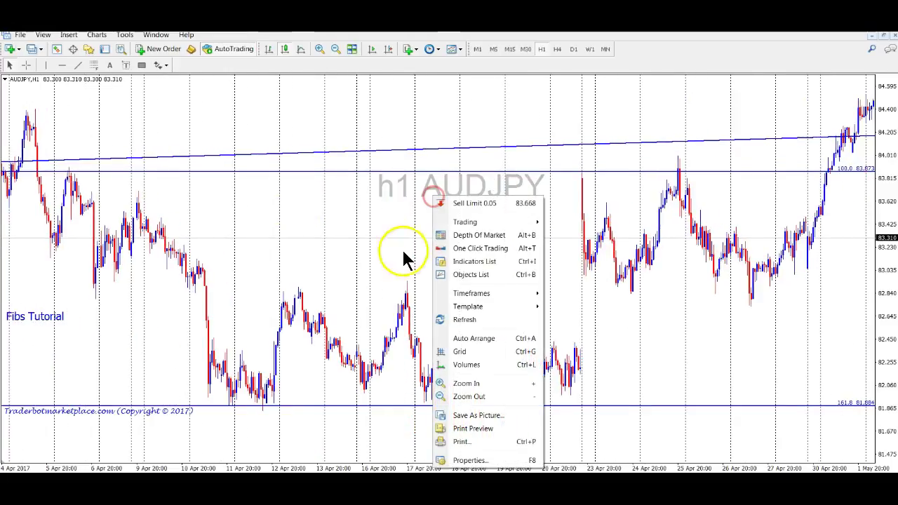
right_click(330, 226)
click(365, 293)
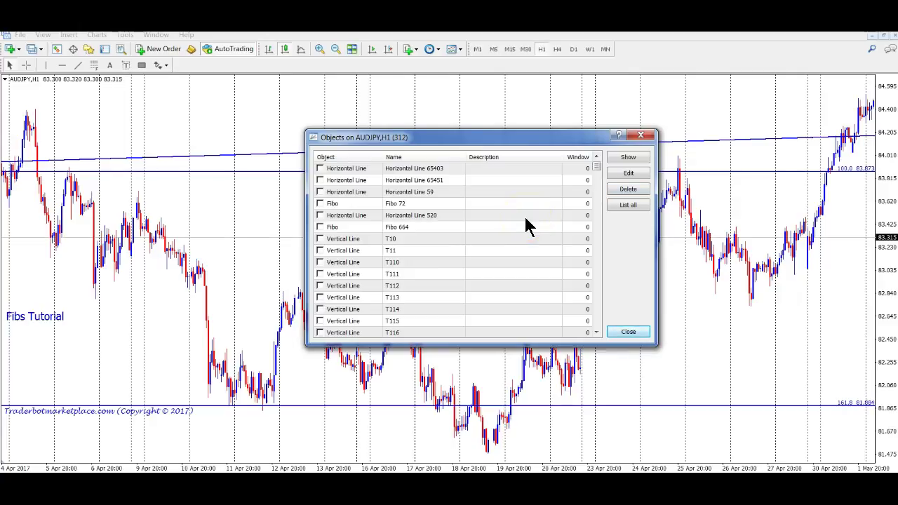
key(ctrl+a)
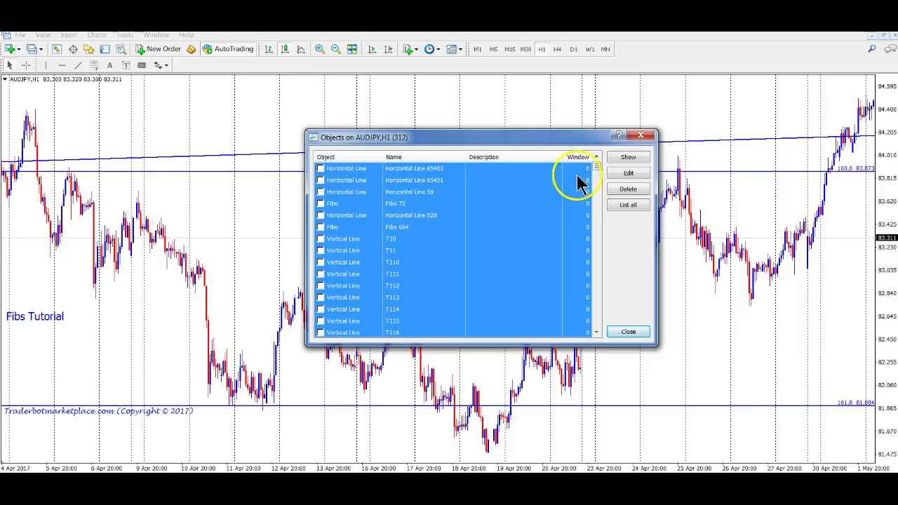
click(628, 189)
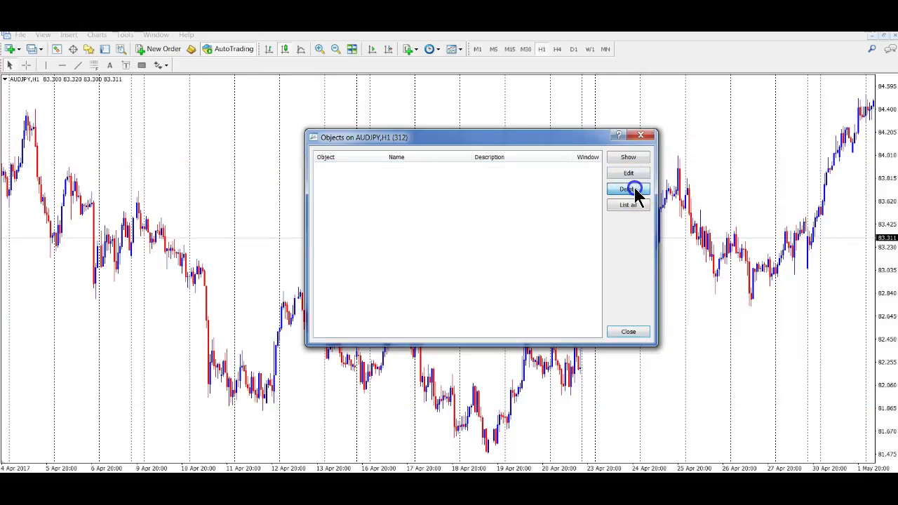
click(628, 331)
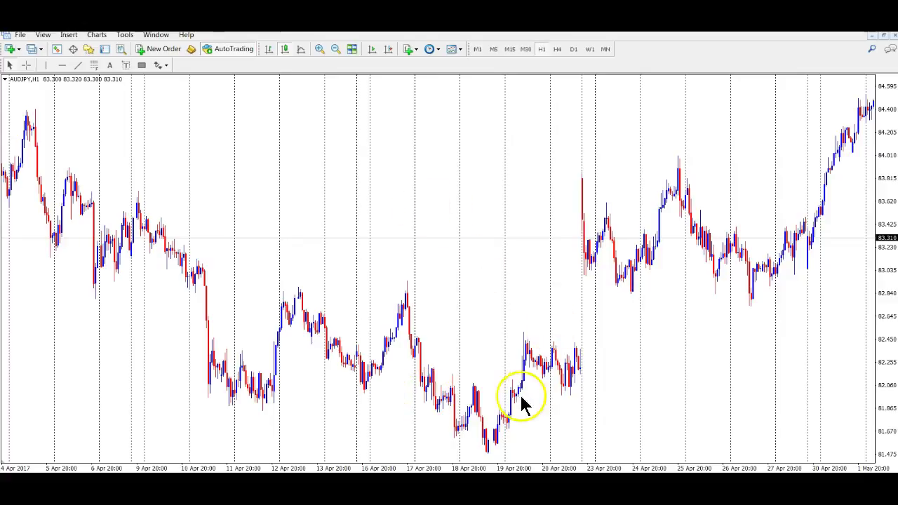
Step: Draw a Fibonacci retracement from the late-April 2017 gap high at about 83.879 to the preceding swing low at about 81.487
drag(457, 275, 737, 240)
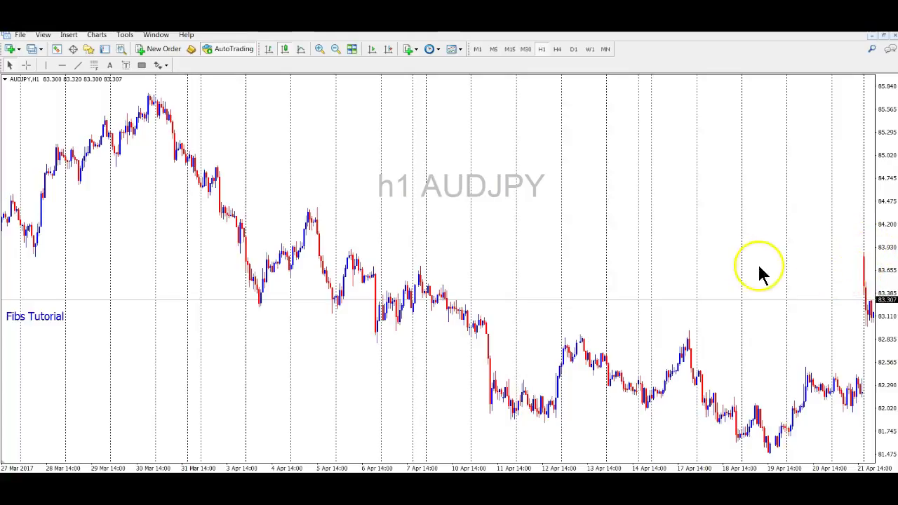
click(93, 64)
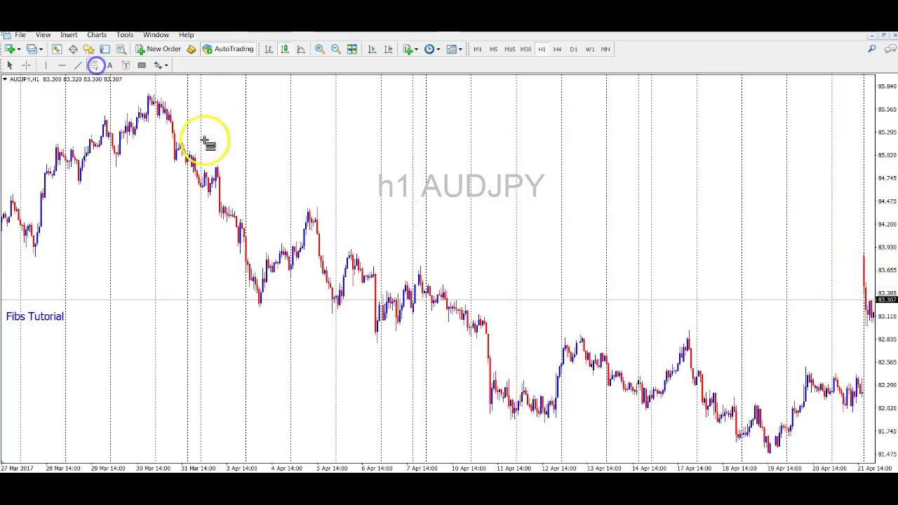
drag(867, 252, 763, 452)
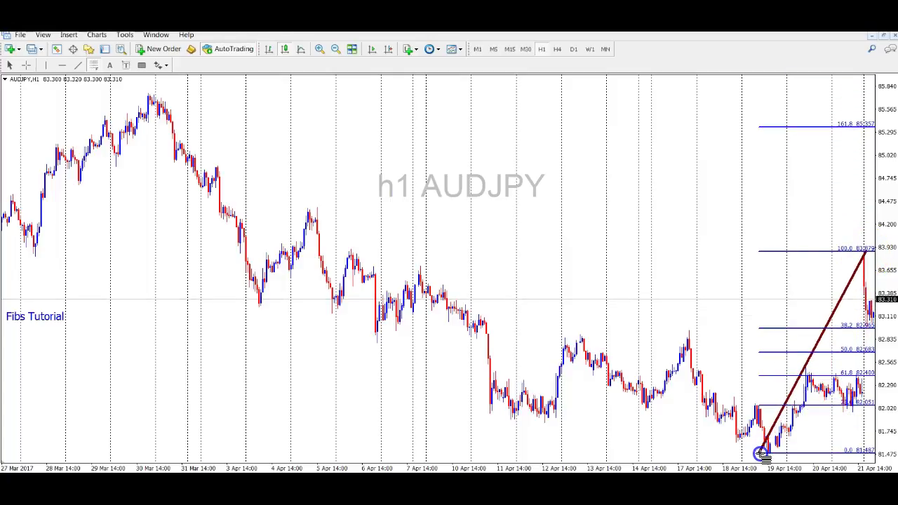
drag(788, 281, 432, 279)
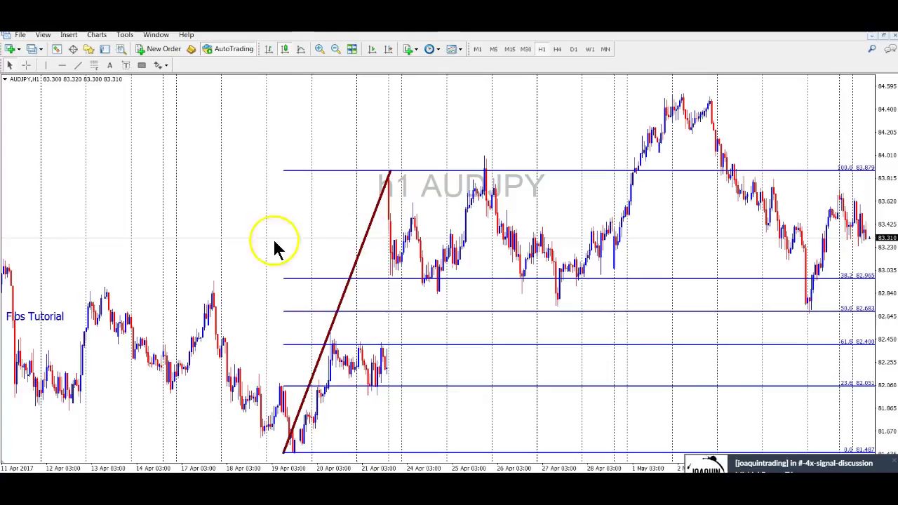
Step: Draw a Fibonacci retracement from the 7 April 2016 low at about 80.668 to the late-March 2016 high at about 86.678
drag(211, 253, 427, 226)
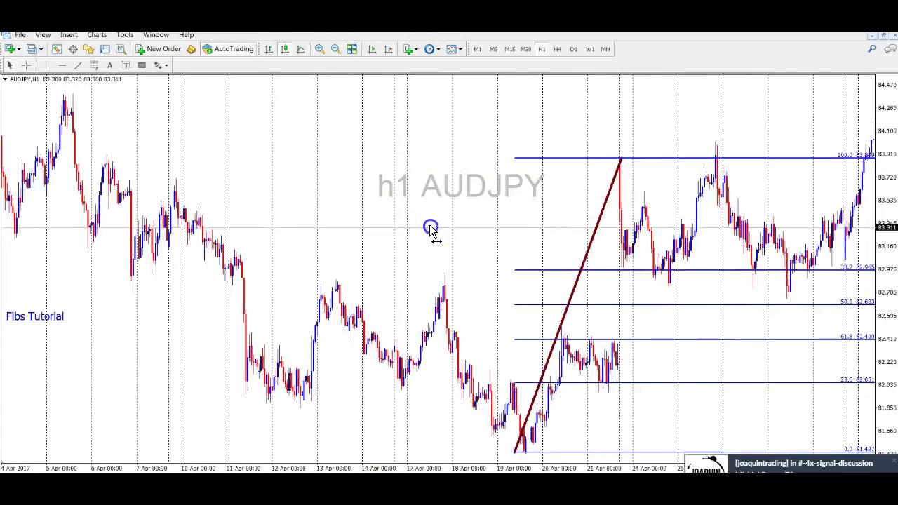
drag(332, 214, 359, 215)
drag(302, 217, 361, 218)
scroll(359, 215, up, 20)
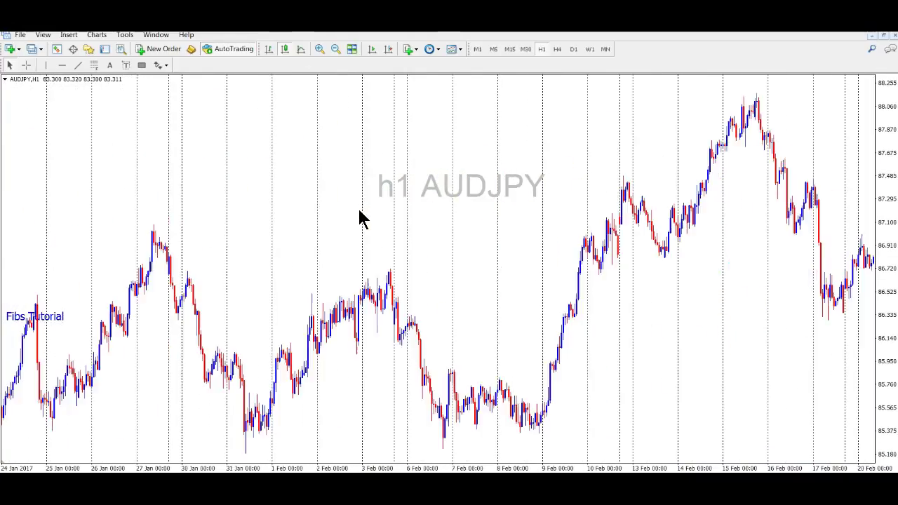
scroll(370, 203, up, 3)
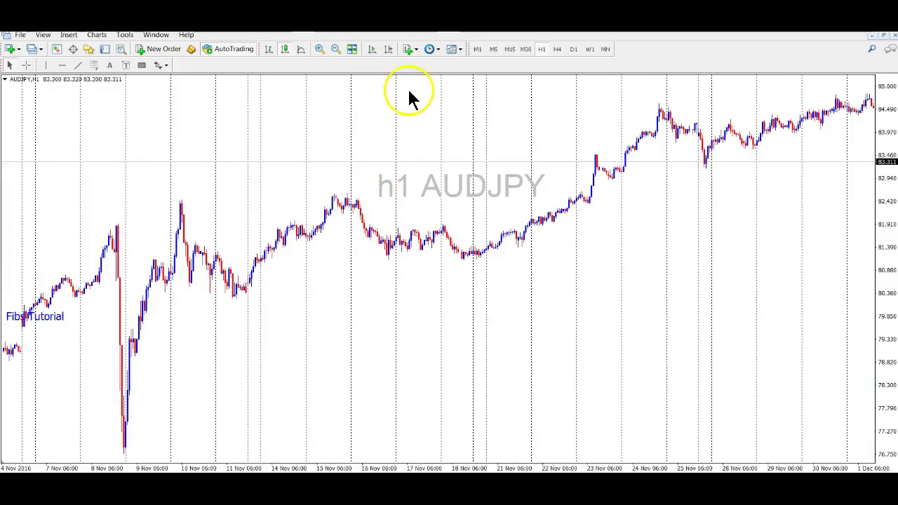
scroll(343, 138, up, 20)
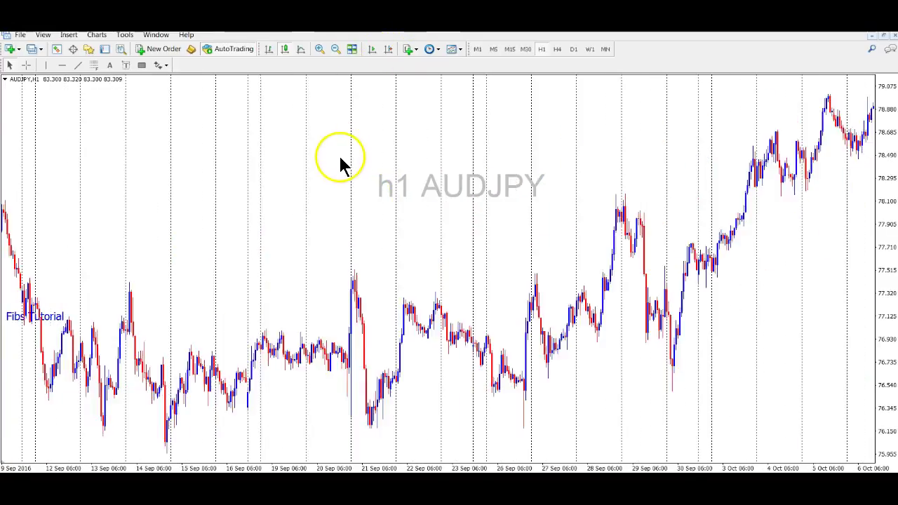
scroll(347, 176, up, 20)
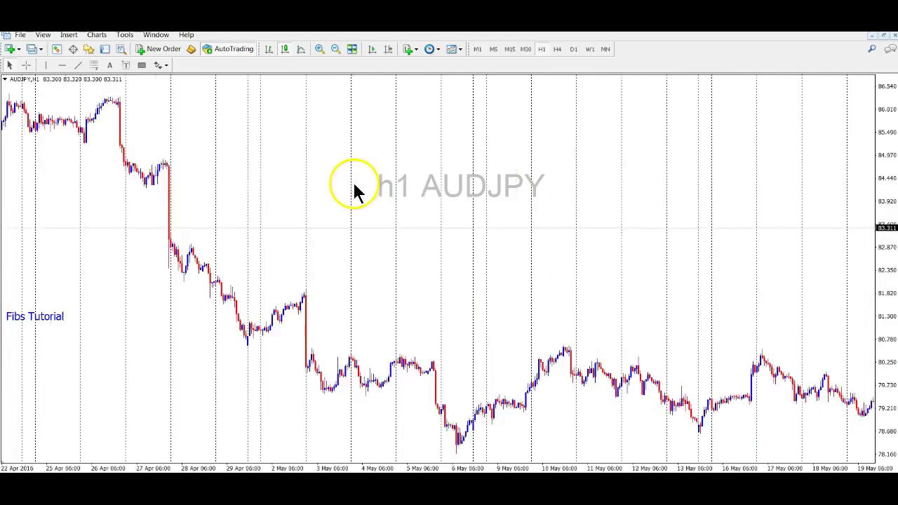
scroll(348, 200, up, 9)
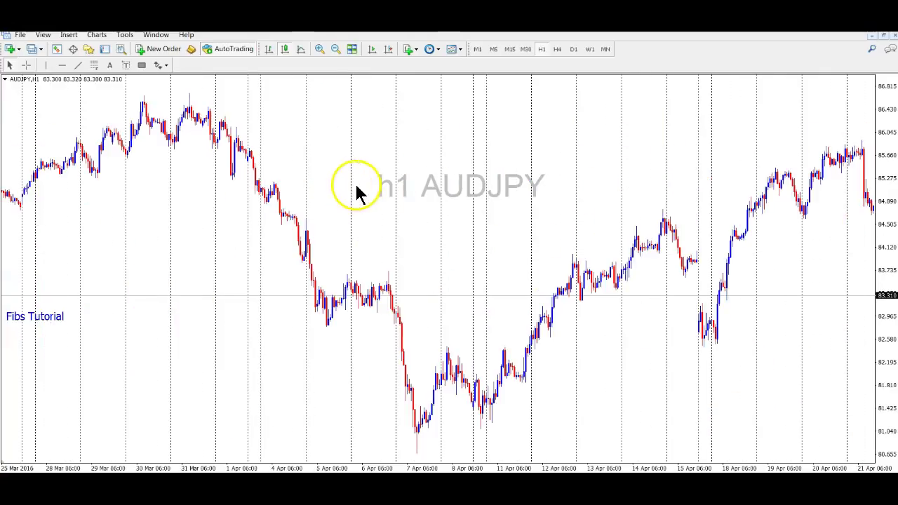
scroll(392, 193, up, 9)
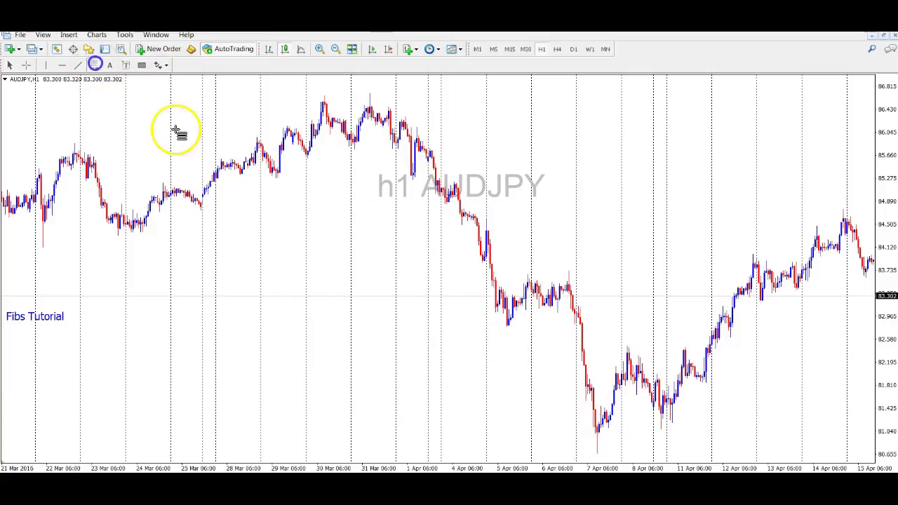
drag(596, 435, 341, 94)
Step: Examine the price movement after the April 2016 low, from the retracement levels through to the 161.8 extension in June 2016
drag(424, 379, 360, 377)
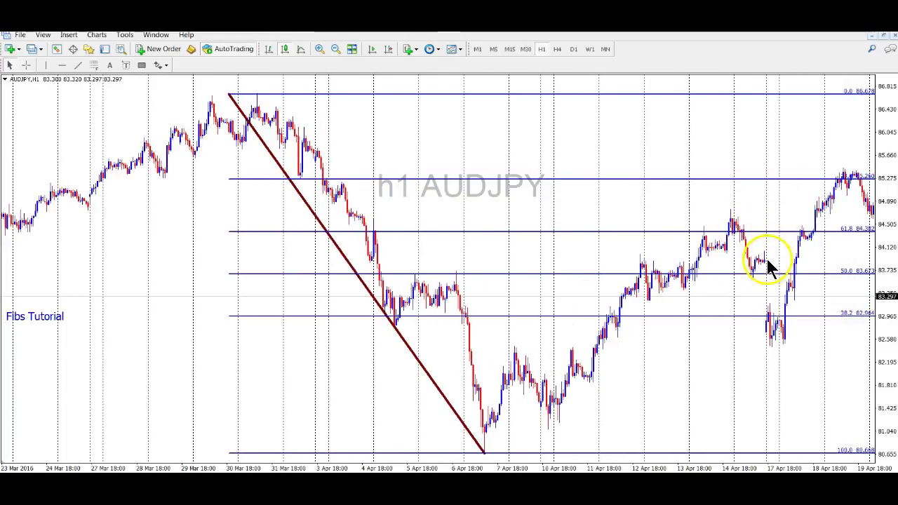
drag(779, 379, 551, 381)
drag(631, 318, 315, 376)
click(870, 303)
drag(732, 315, 221, 360)
drag(443, 335, 49, 379)
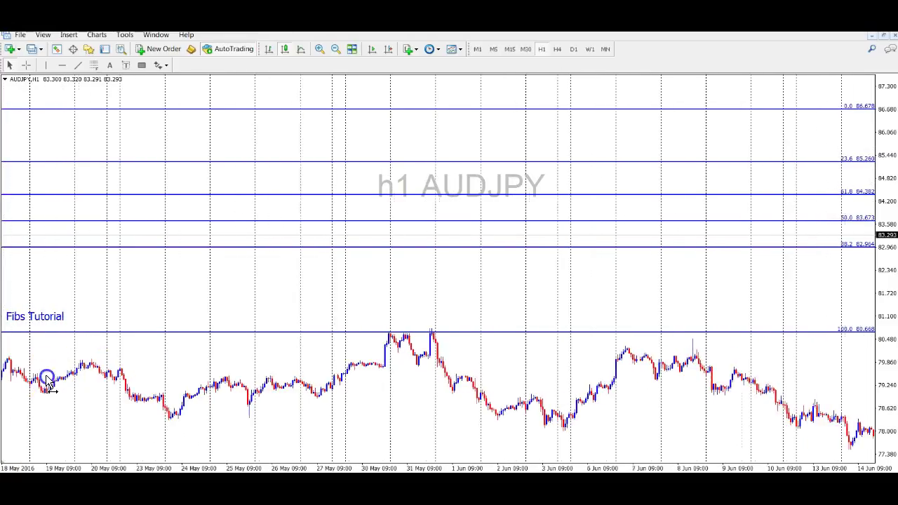
drag(327, 325, 236, 339)
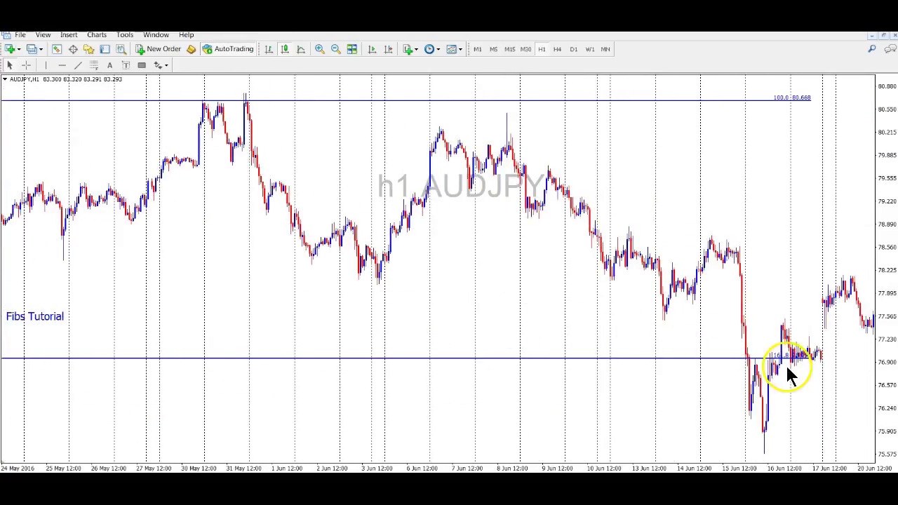
Step: Review how the price behaved in April 2016 around the 38.2, 50.0, 61.8 and 100.0 levels of the retracement
scroll(311, 311, down, 6)
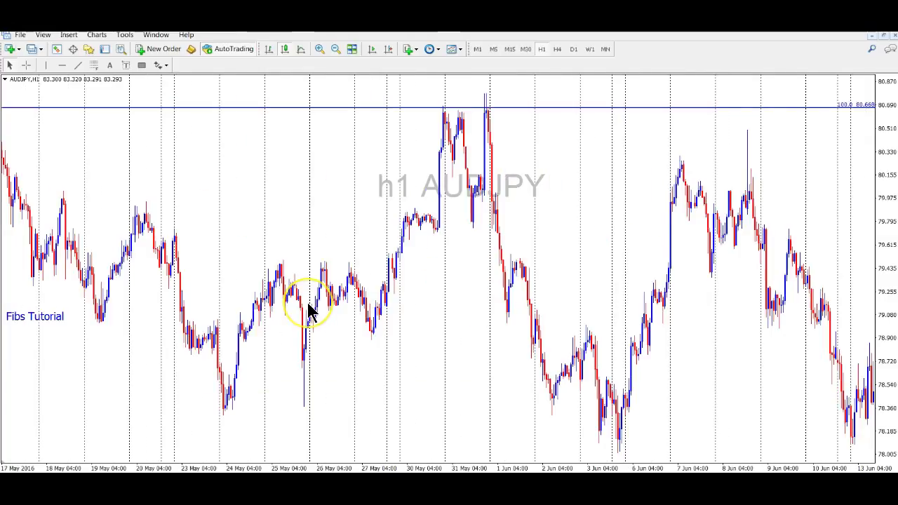
scroll(311, 311, down, 9)
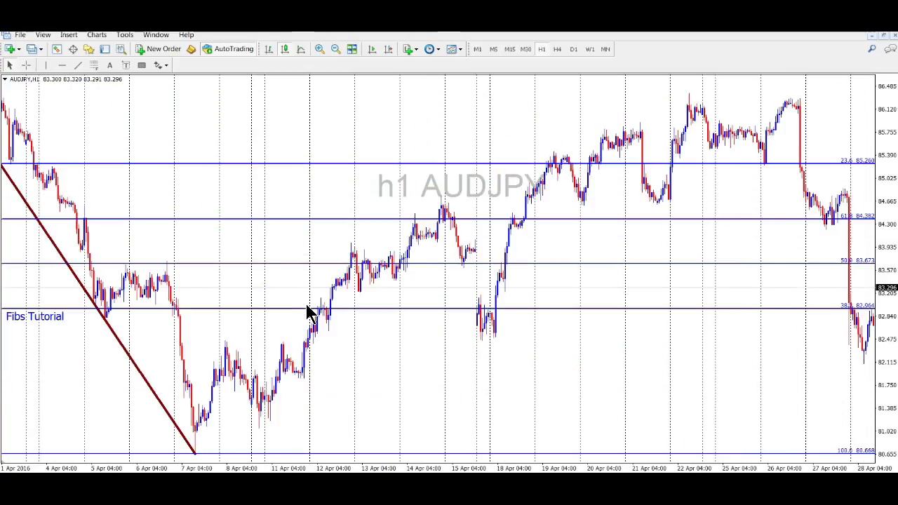
drag(297, 301, 400, 355)
drag(465, 363, 322, 351)
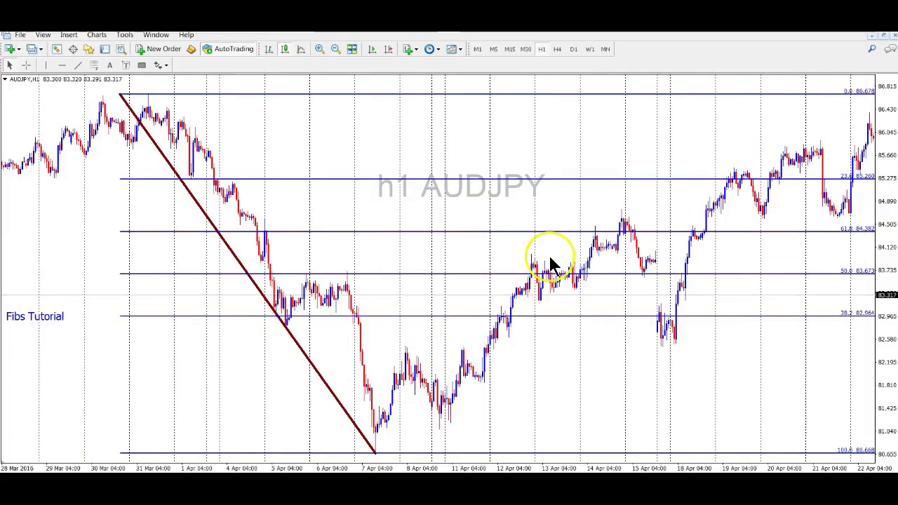
drag(632, 358, 573, 358)
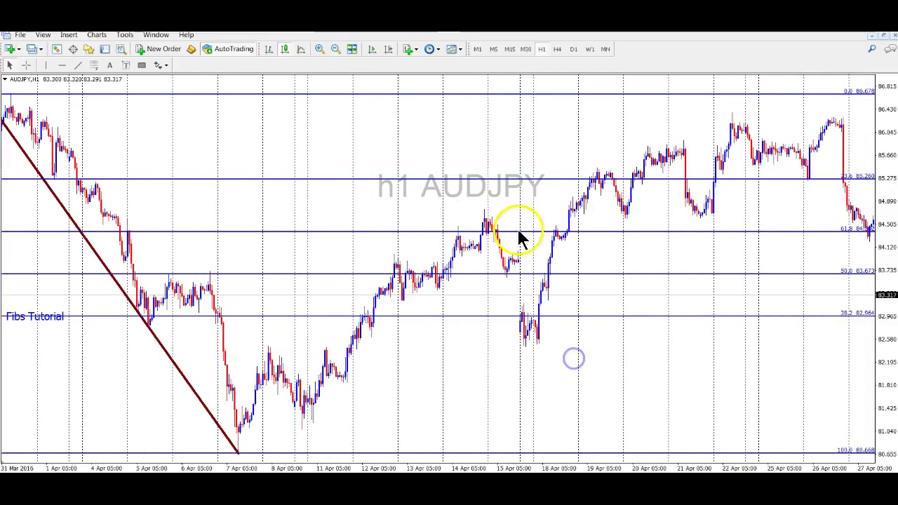
drag(670, 390, 643, 384)
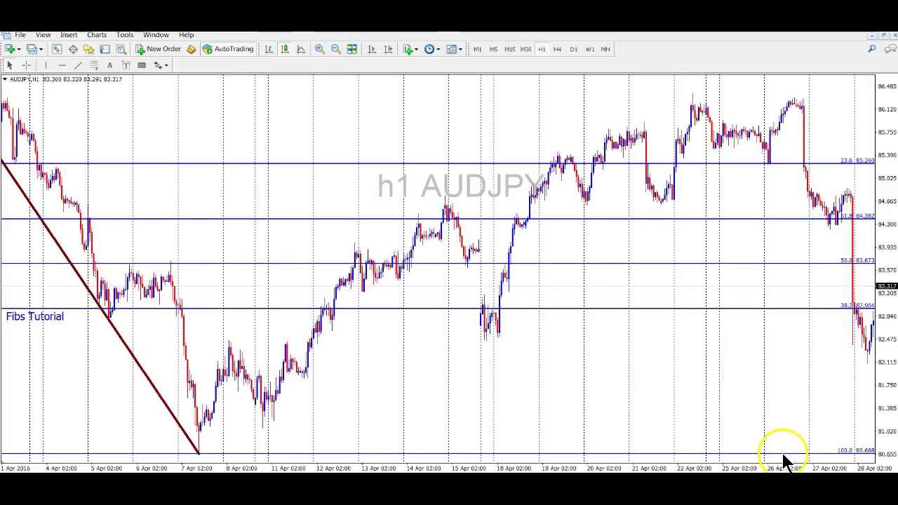
drag(772, 416, 757, 414)
drag(823, 460, 711, 417)
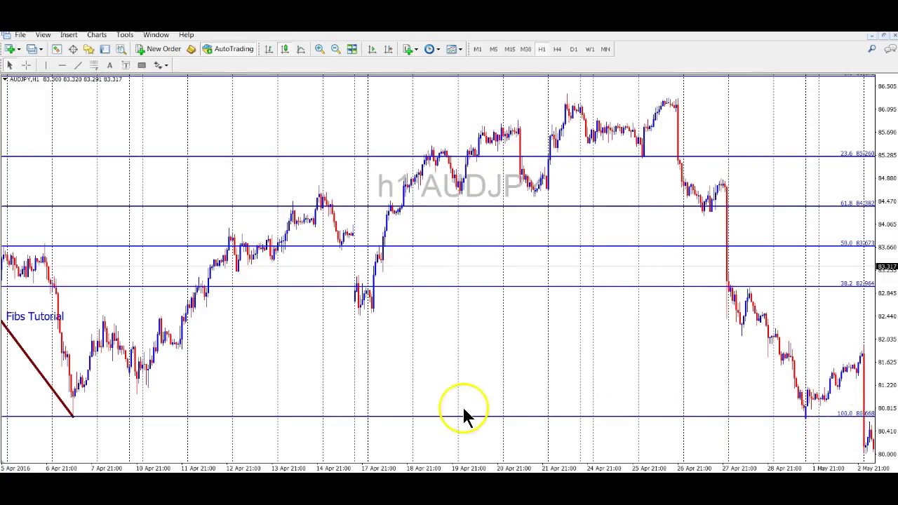
drag(463, 415, 531, 394)
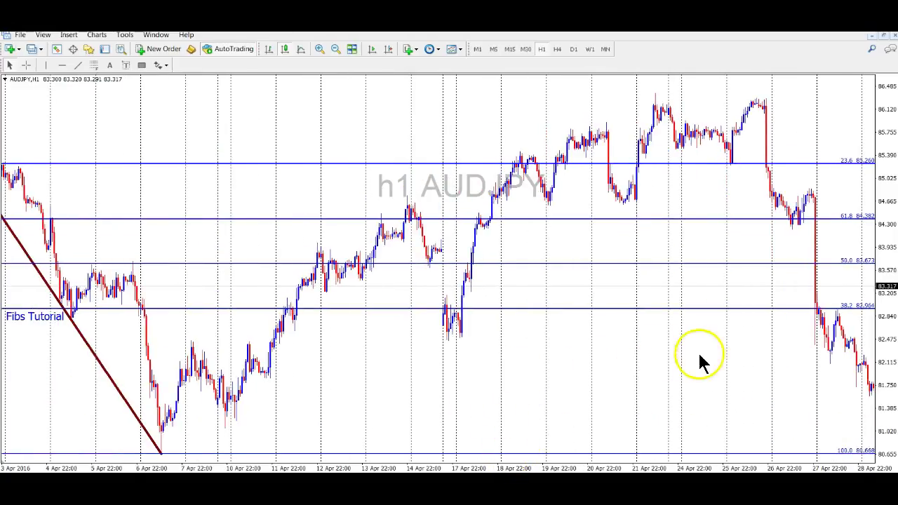
Step: Try ending the April 2016 retracement at about 82.786, and return its end to the 7 April low at about 80.667
drag(372, 406, 457, 395)
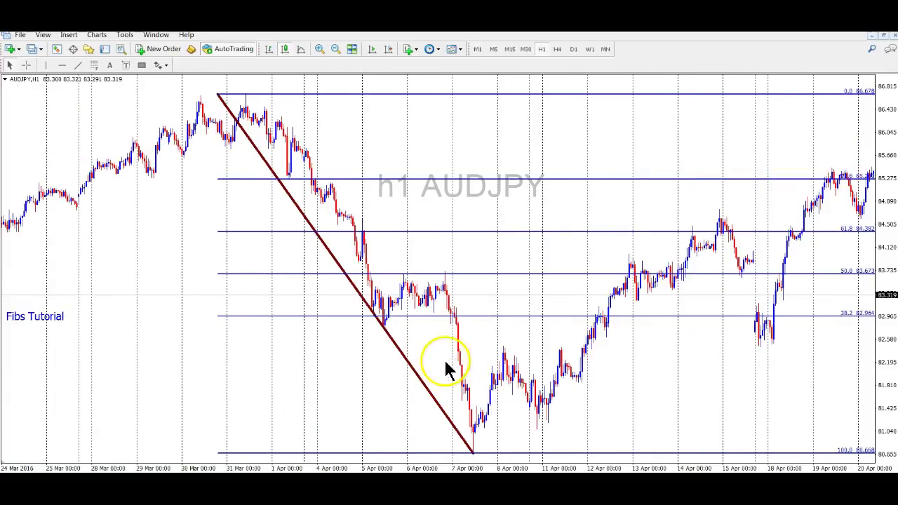
scroll(414, 223, up, 5)
drag(555, 313, 267, 372)
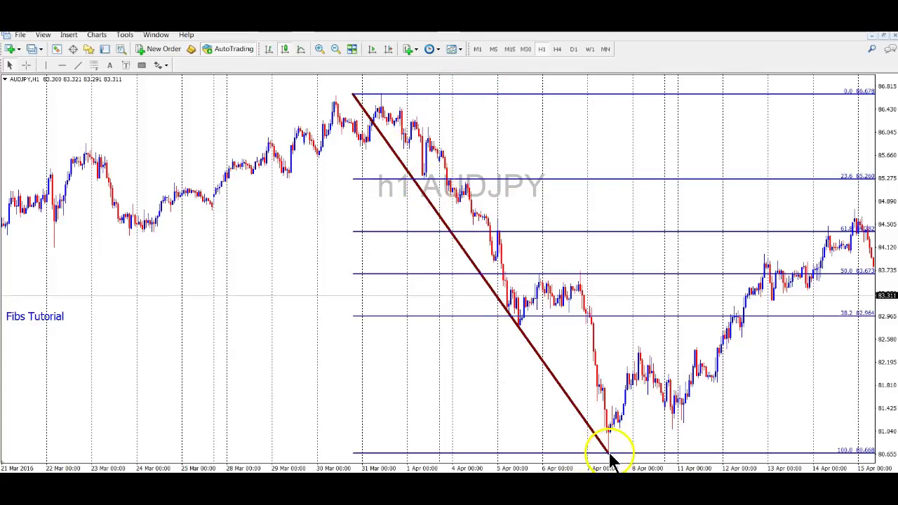
drag(610, 455, 608, 328)
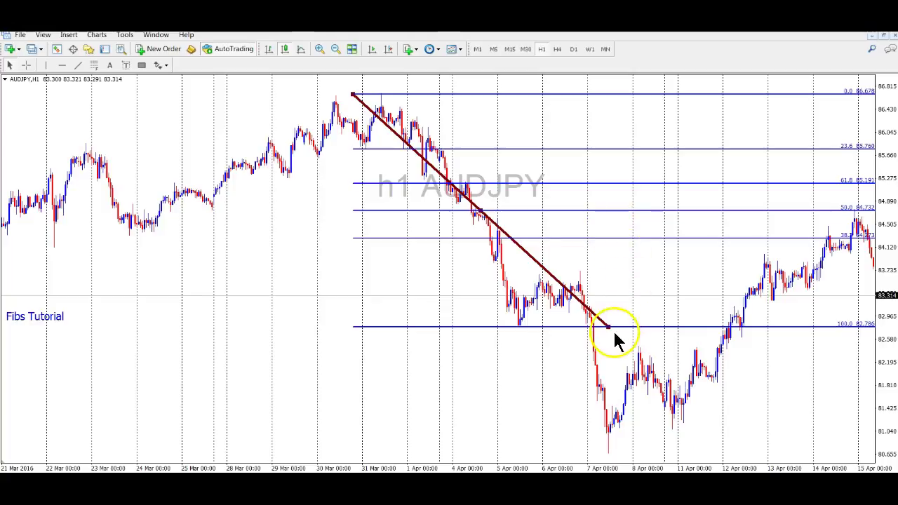
drag(608, 327, 635, 456)
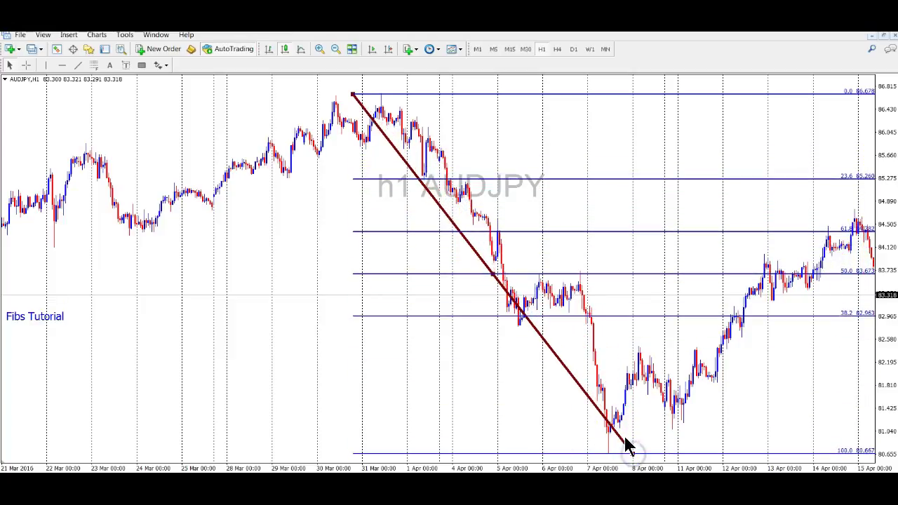
Step: Draw a Fibonacci retracement from the early-March 2016 high at about 84.935 to the late-February low at about 79.782
drag(281, 381, 600, 333)
drag(429, 229, 585, 260)
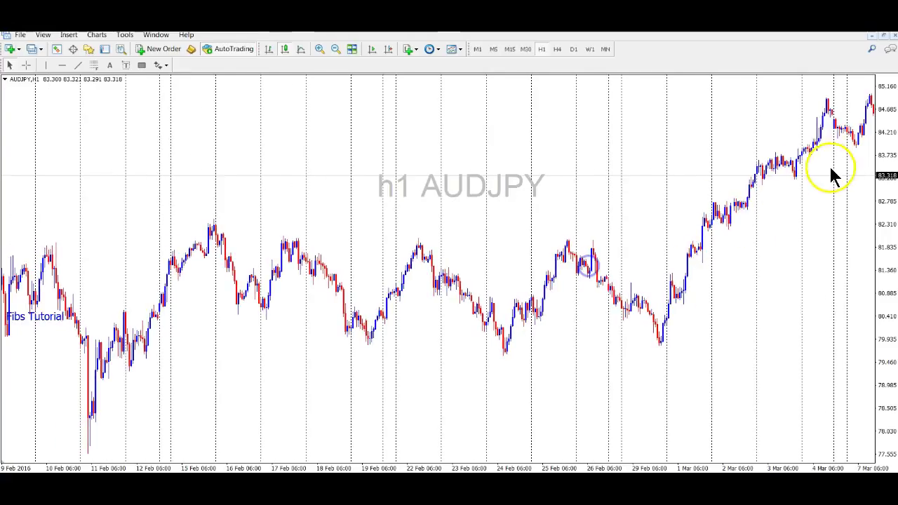
click(93, 65)
drag(832, 100, 642, 345)
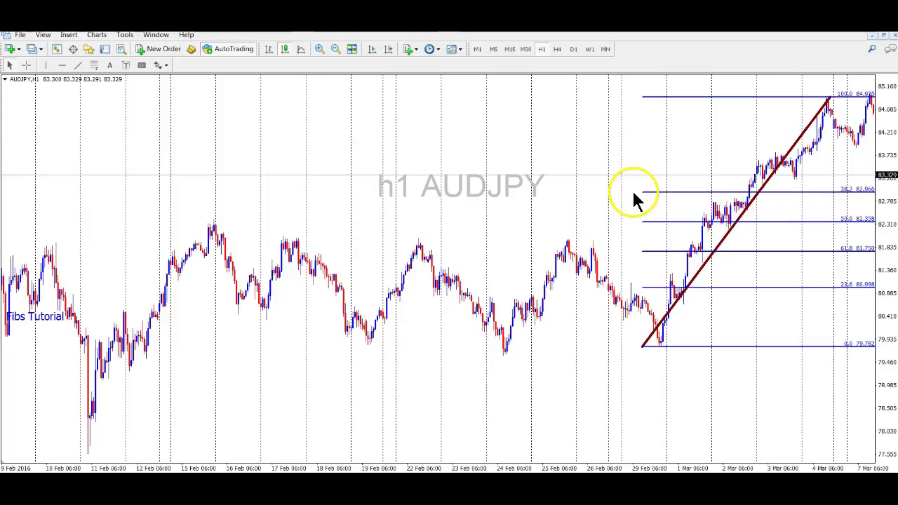
drag(640, 174, 635, 175)
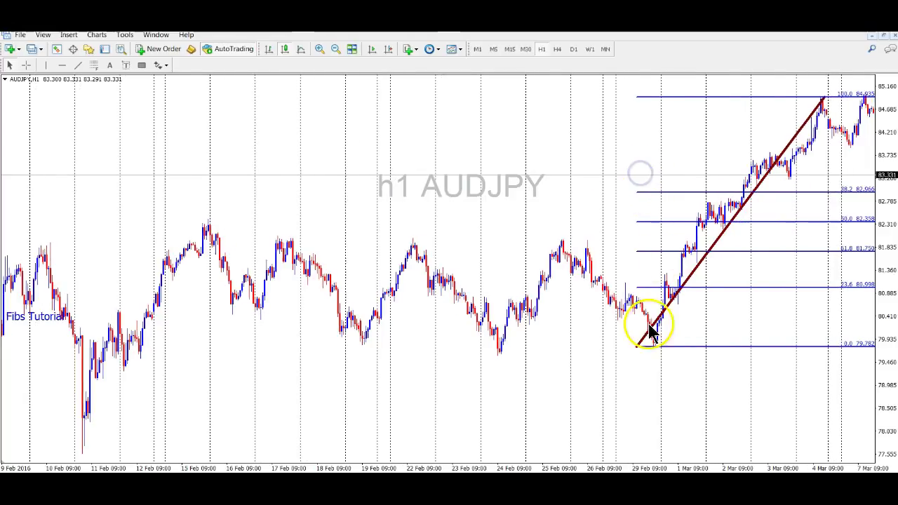
Step: Draw a trend line from the late-February 2016 low along the underside of the rally and review price around it in March
click(78, 64)
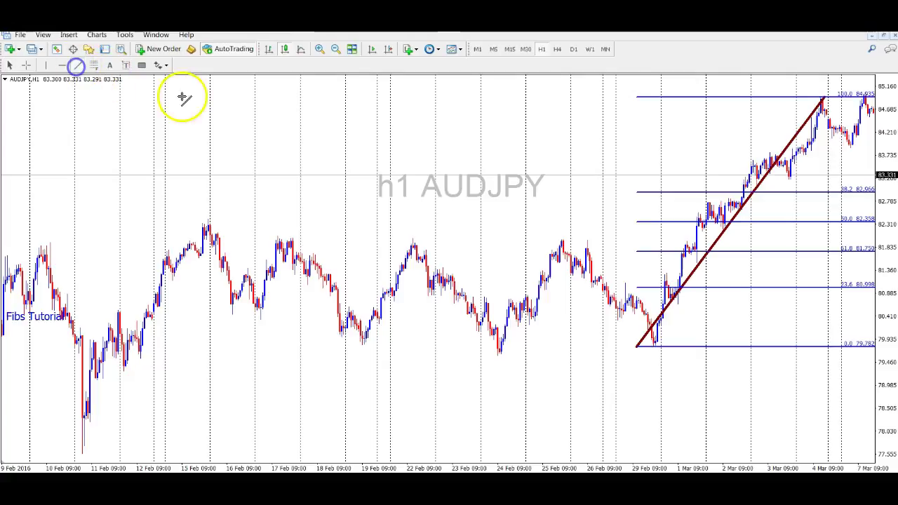
click(662, 347)
drag(661, 347, 799, 170)
mouse_move(679, 151)
mouse_down()
mouse_move(671, 140)
mouse_move(620, 141)
mouse_move(627, 117)
mouse_move(564, 175)
mouse_move(456, 200)
mouse_up()
mouse_move(577, 208)
mouse_down()
mouse_move(607, 231)
mouse_move(471, 240)
mouse_up()
drag(497, 283, 668, 288)
drag(344, 279, 537, 258)
drag(821, 244, 743, 242)
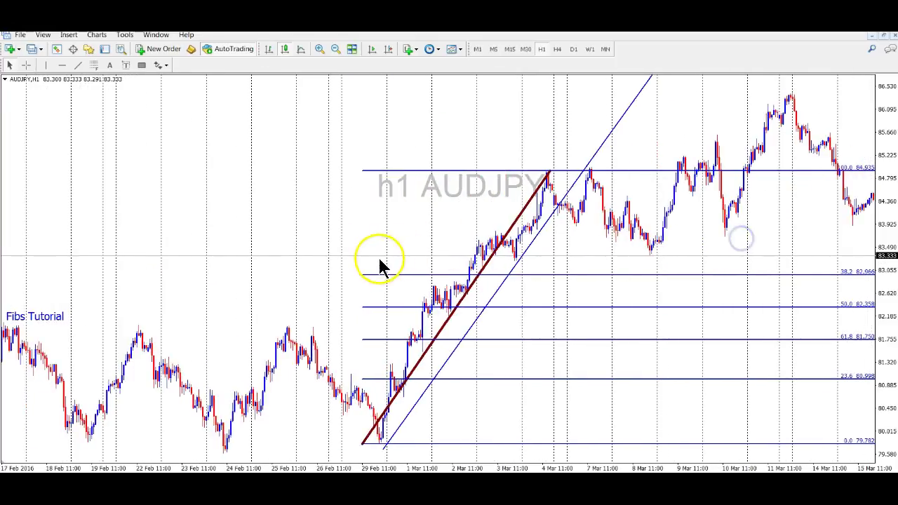
Step: Draw a Fibonacci retracement from the early-February 2016 low at about 83.702 to the 1 February high at about 86.182
drag(317, 270, 672, 208)
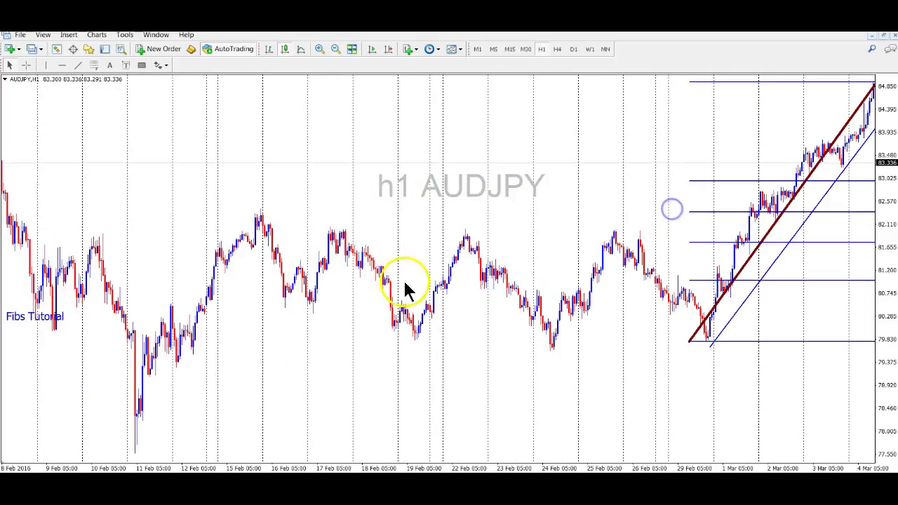
drag(358, 369, 303, 358)
drag(486, 348, 529, 346)
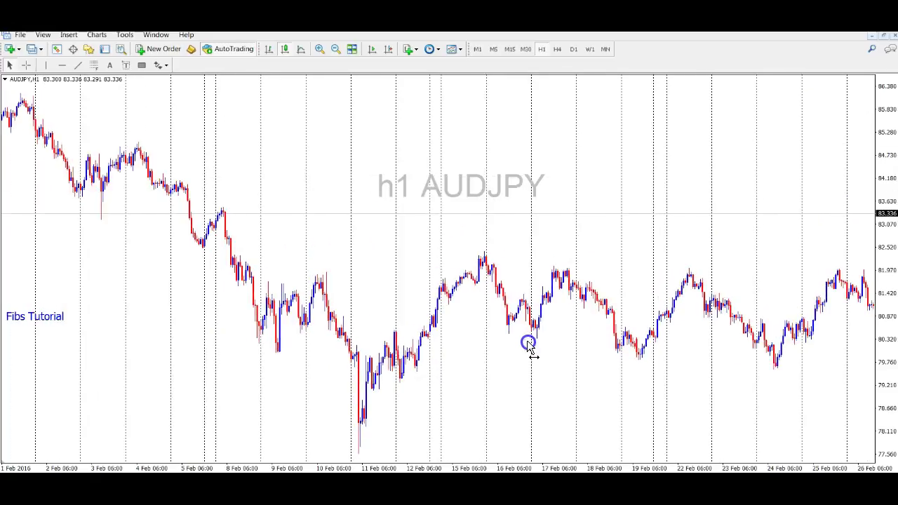
drag(381, 241, 673, 284)
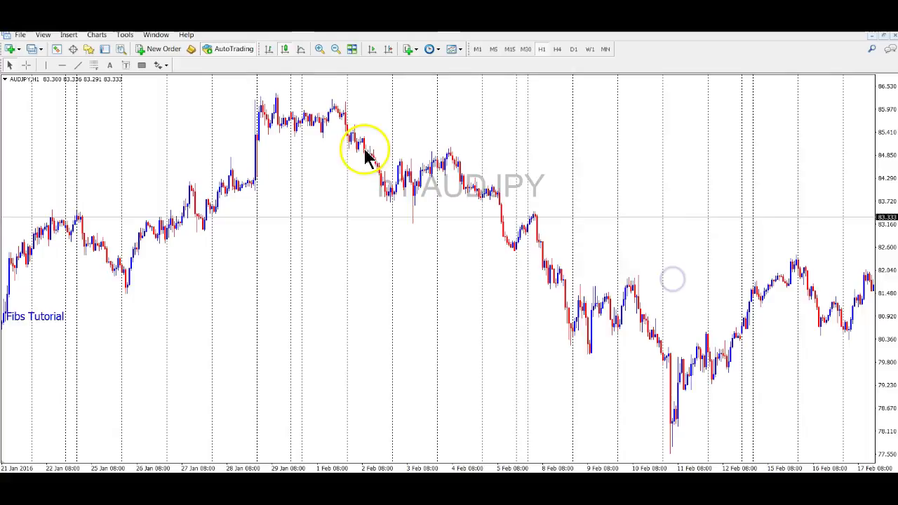
click(92, 66)
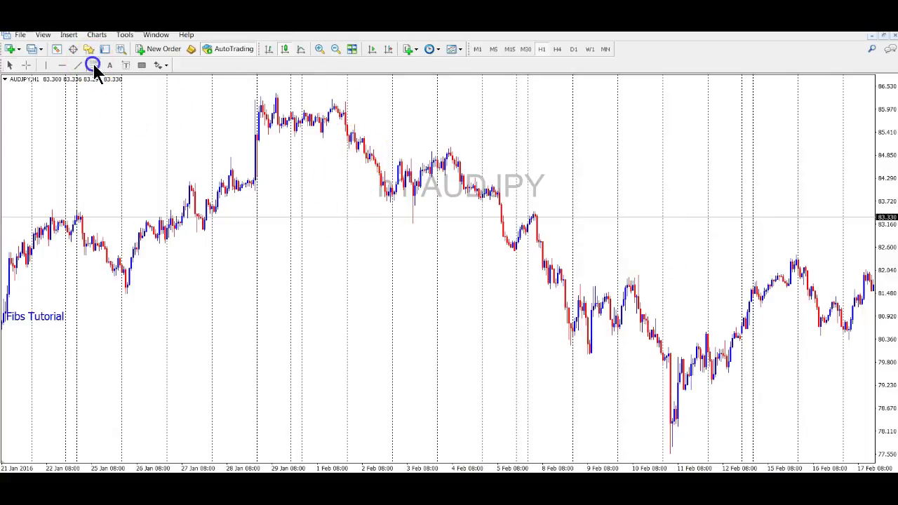
drag(391, 206, 318, 101)
Step: Move the early-February retracement to start at the 4 February high at about 85.065 and end it at the 5 February low at about 82.484
drag(243, 283, 694, 320)
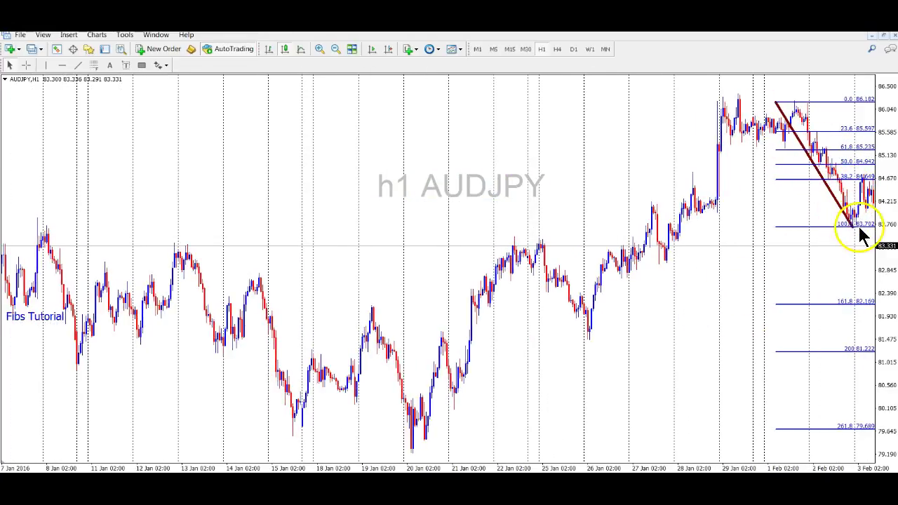
drag(807, 210, 768, 208)
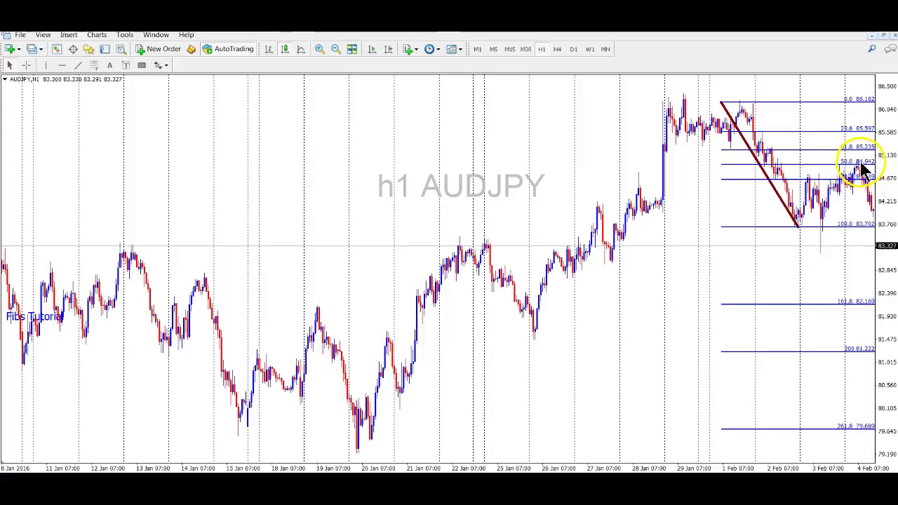
drag(736, 261, 678, 259)
drag(842, 312, 727, 269)
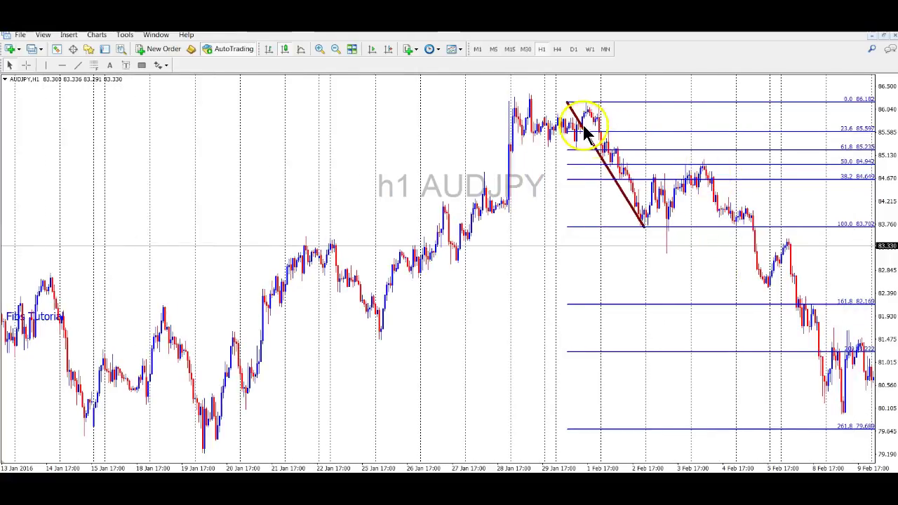
drag(597, 254, 574, 259)
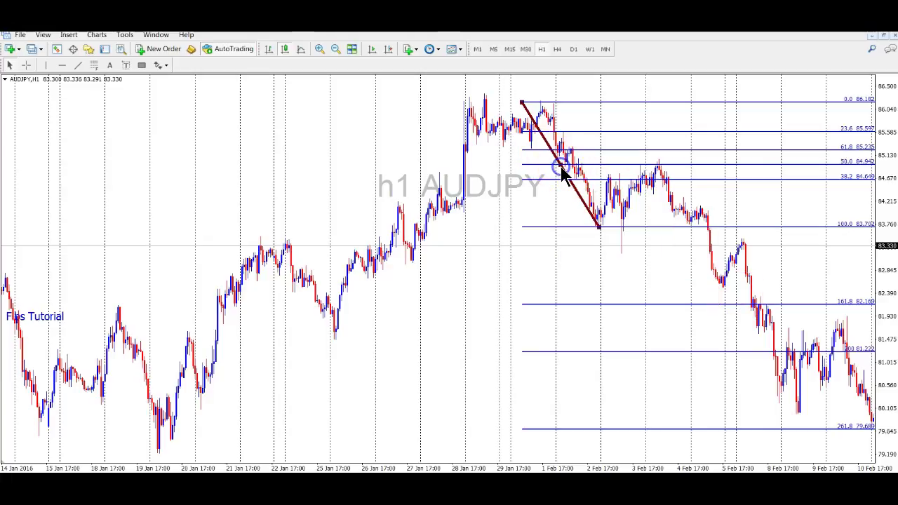
drag(561, 166, 668, 223)
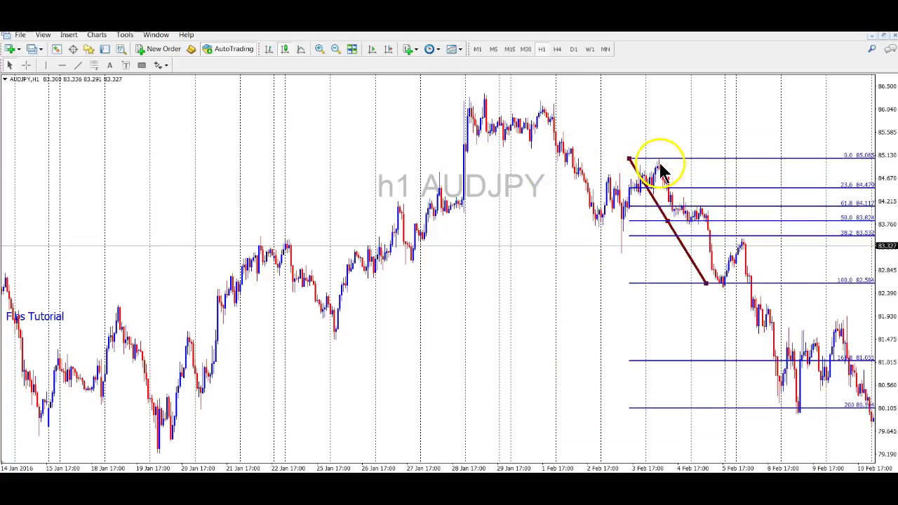
drag(706, 283, 741, 291)
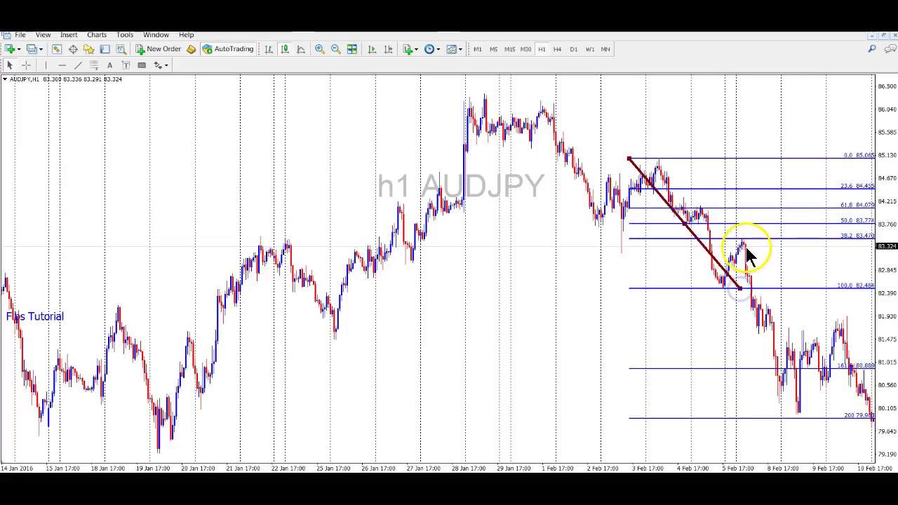
Step: Extend the retracement's lower end to the 8 February low at about 80.213, and on to the 11 February low at about 77.512
mouse_move(742, 290)
mouse_down()
mouse_move(774, 345)
mouse_move(782, 409)
mouse_up()
click(814, 342)
scroll(800, 328, down, 2)
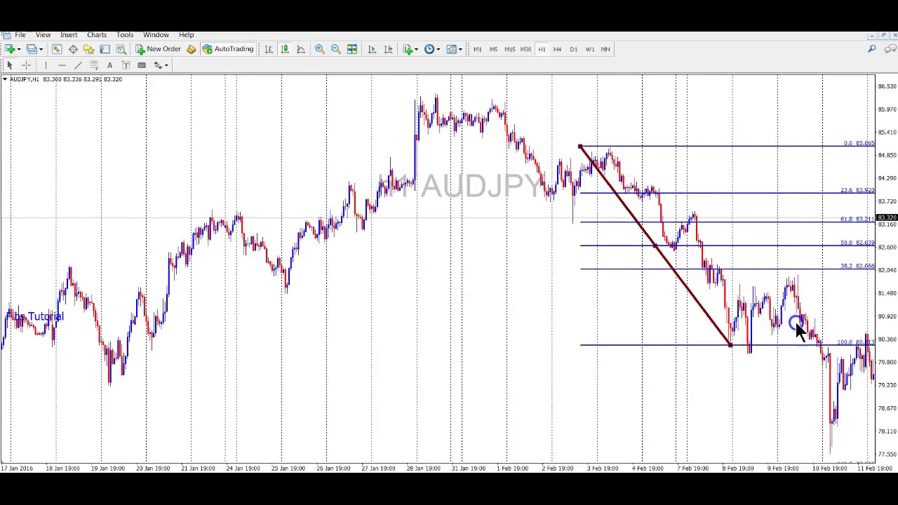
drag(731, 349, 782, 459)
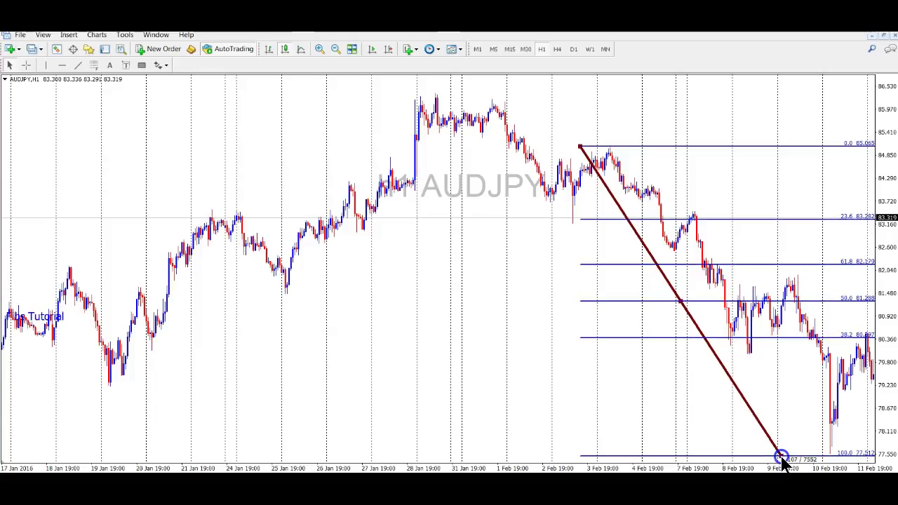
Step: Examine how price reacted to the February 2016 retracement levels through early March, and look back over the swings to December 2015
scroll(774, 425, down, 10)
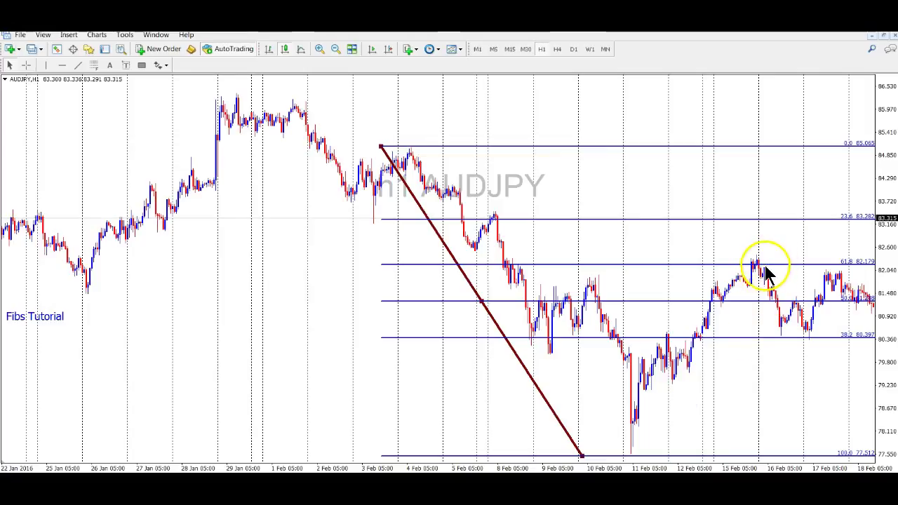
drag(849, 319, 566, 310)
drag(644, 344, 512, 348)
drag(747, 147, 353, 201)
drag(692, 194, 309, 210)
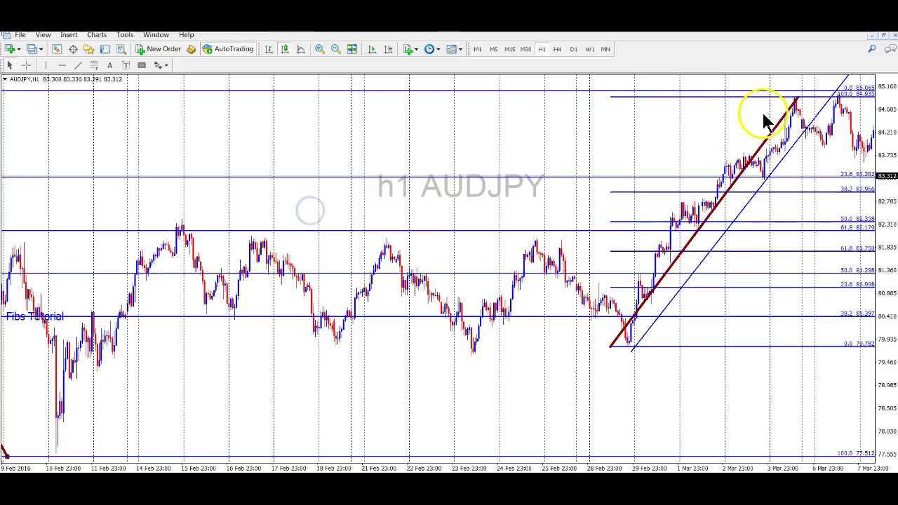
drag(840, 103, 615, 140)
scroll(475, 231, up, 10)
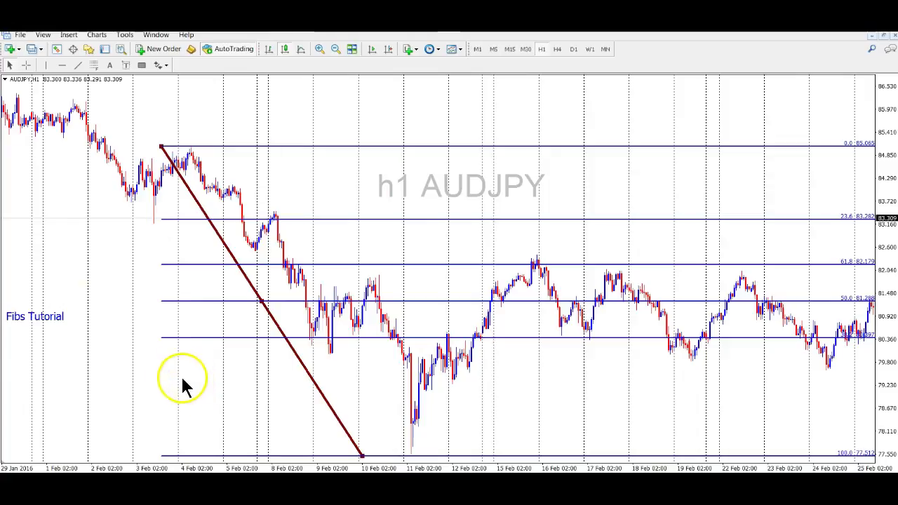
scroll(129, 369, down, 3)
scroll(129, 369, up, 10)
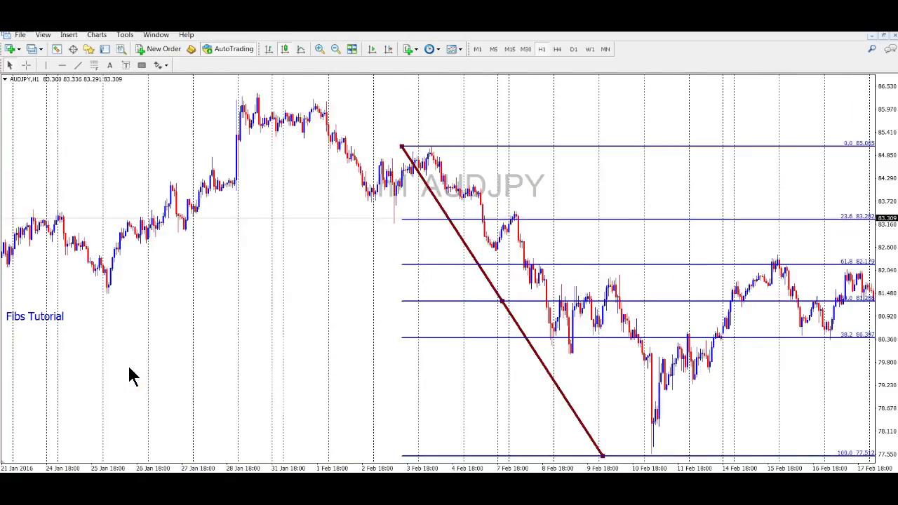
scroll(129, 373, up, 4)
drag(194, 249, 349, 202)
scroll(348, 198, up, 2)
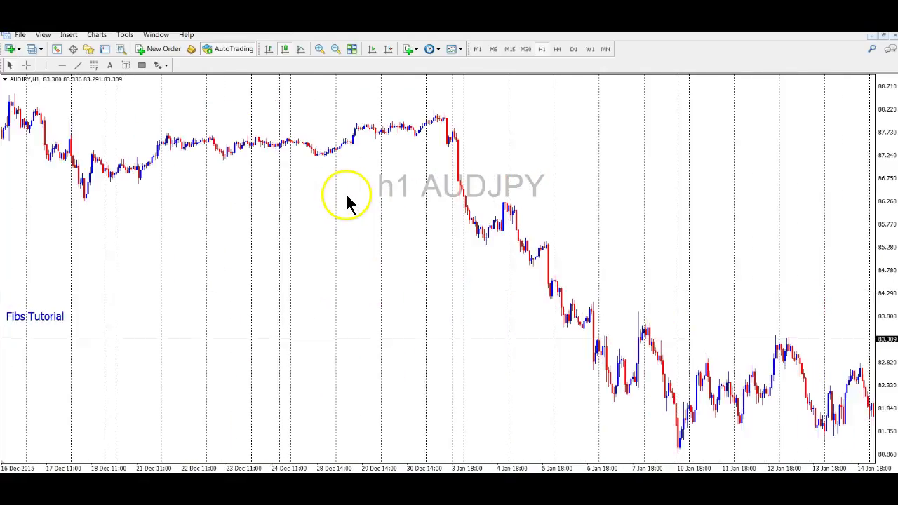
Step: Switch the chart to the GBPJPY symbol and hide the Market Watch list
click(59, 49)
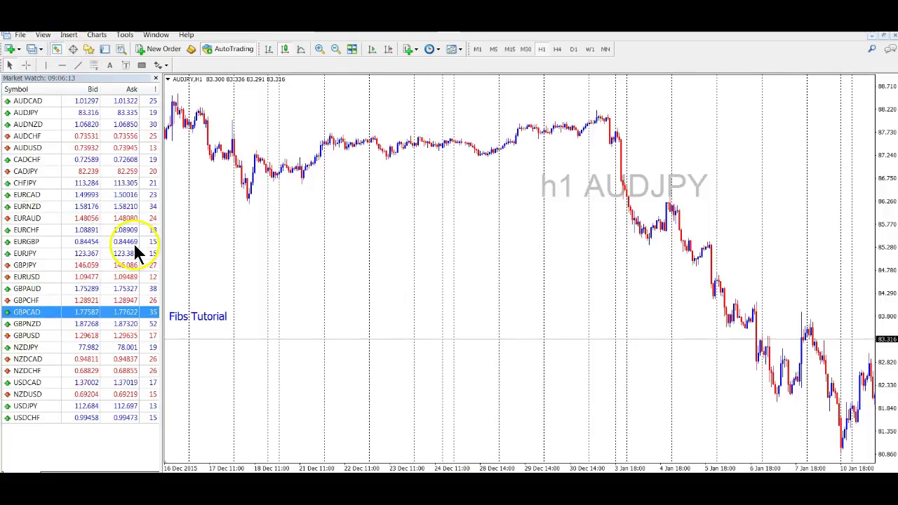
drag(34, 265, 380, 266)
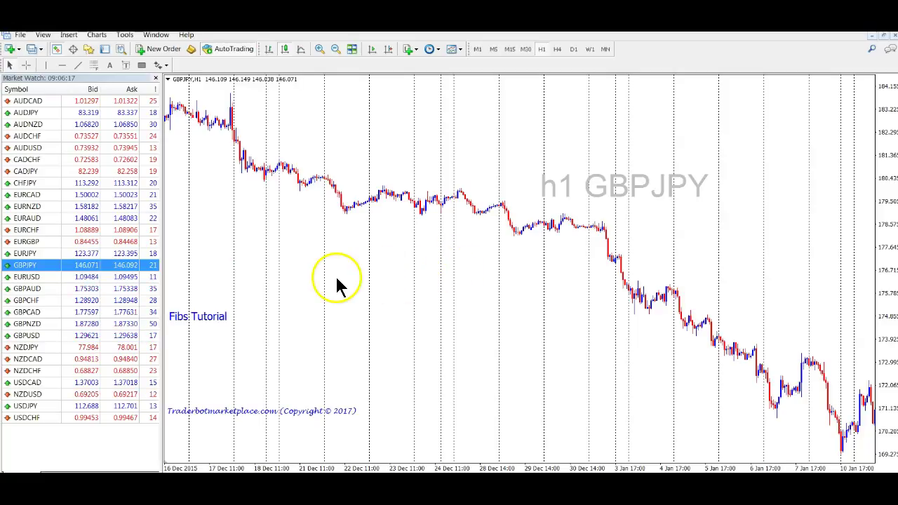
click(156, 78)
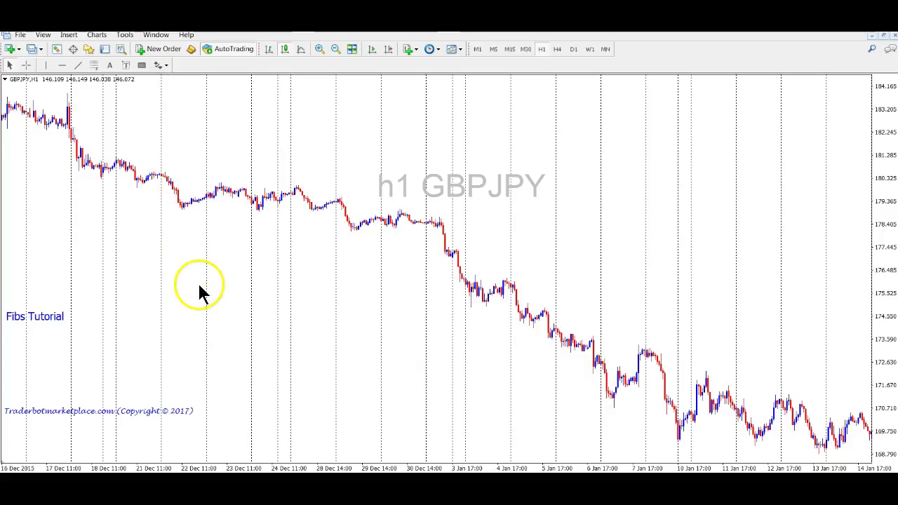
Step: Draw a Fibonacci retracement on GBPJPY from the 7 December 2015 low at about 185.168 to the early-December high at about 186.315
drag(299, 309, 690, 318)
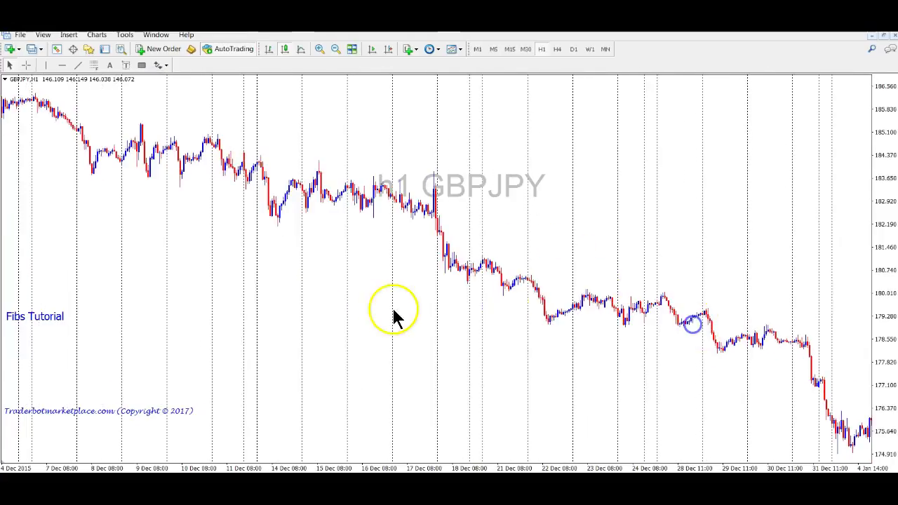
drag(393, 308, 520, 288)
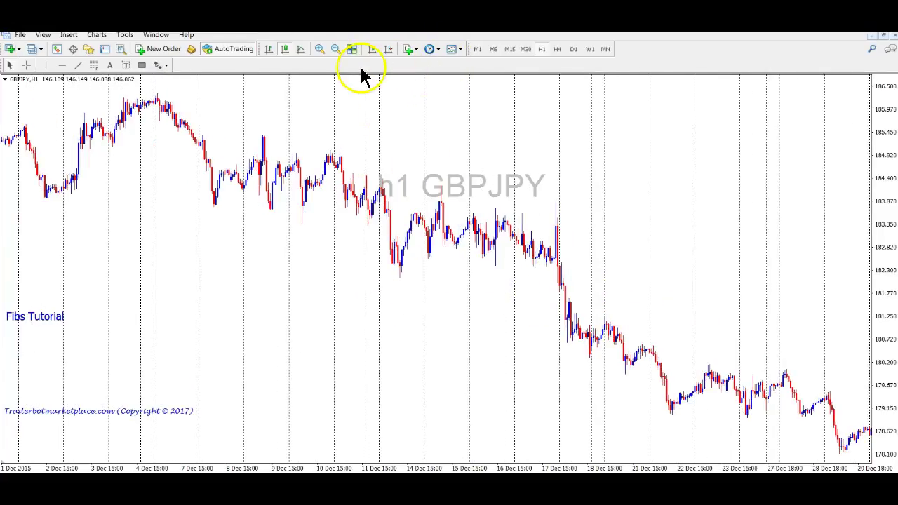
drag(332, 204, 395, 251)
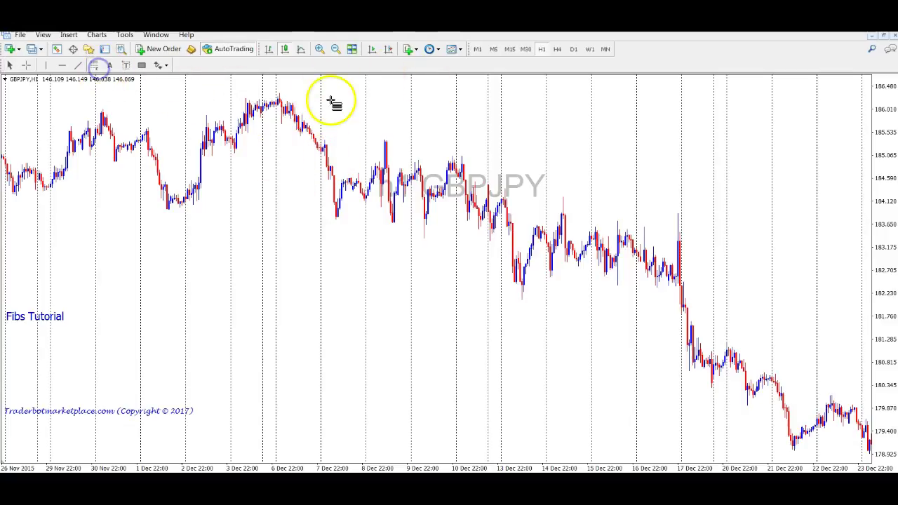
drag(323, 152, 265, 96)
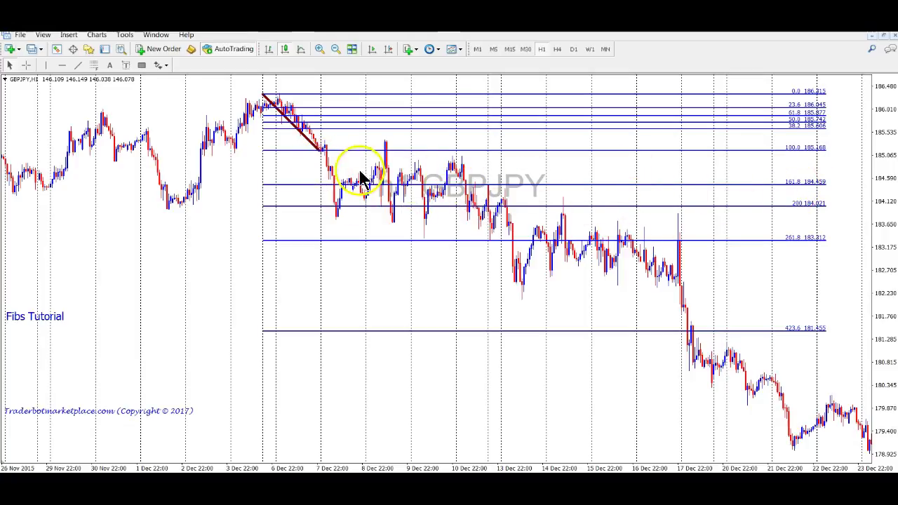
Step: Reposition the GBPJPY retracement to run from the 9 December 2015 high at about 185.349 down to about 183.668
click(294, 127)
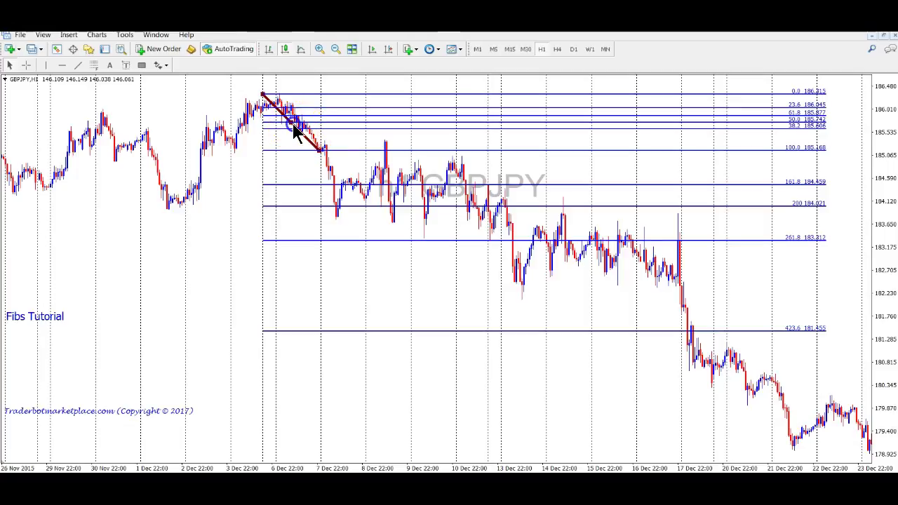
drag(294, 123, 426, 224)
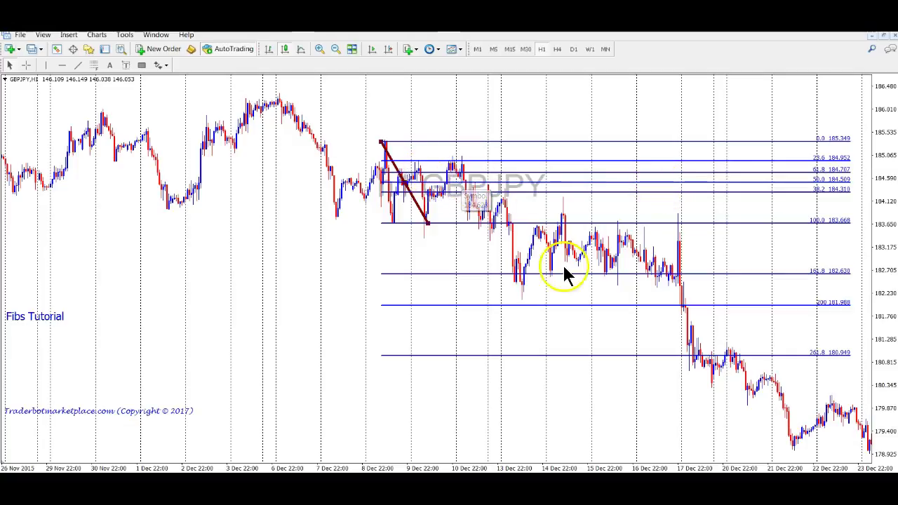
Step: Move the retracement to the 10 December 2015 high at about 185.065, and on to the mid-December swing from about 184.198 down to 182.748
drag(494, 359, 325, 351)
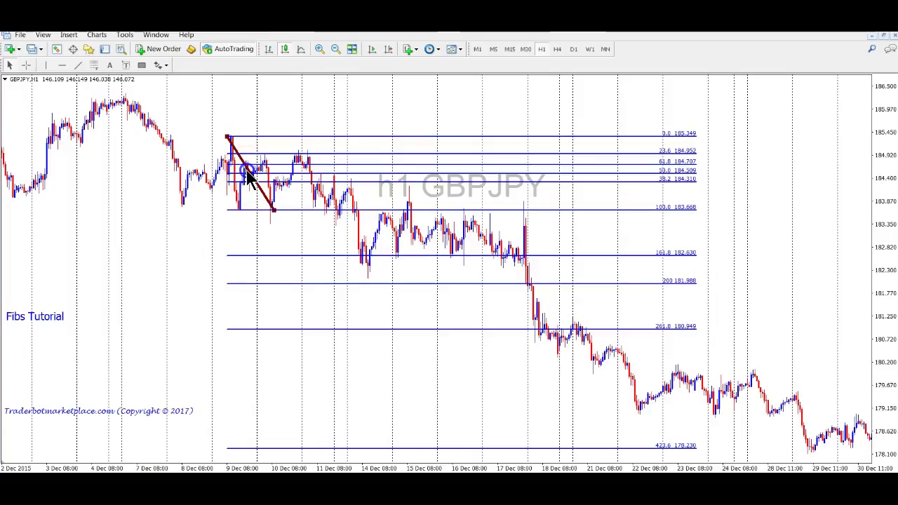
drag(247, 170, 330, 191)
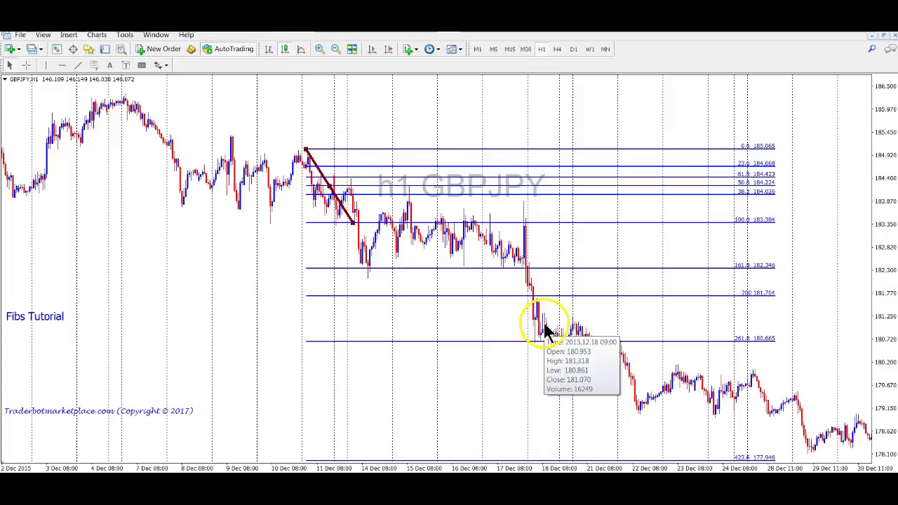
drag(329, 187, 416, 230)
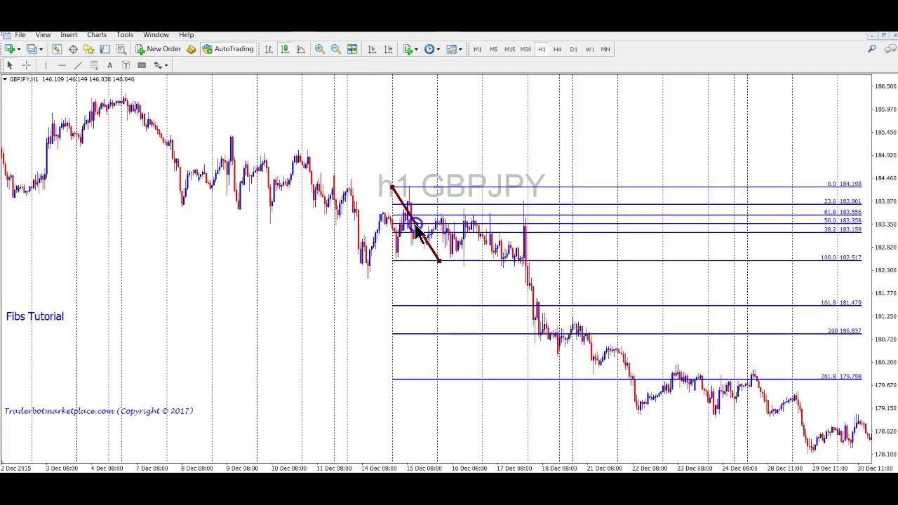
drag(442, 265, 441, 265)
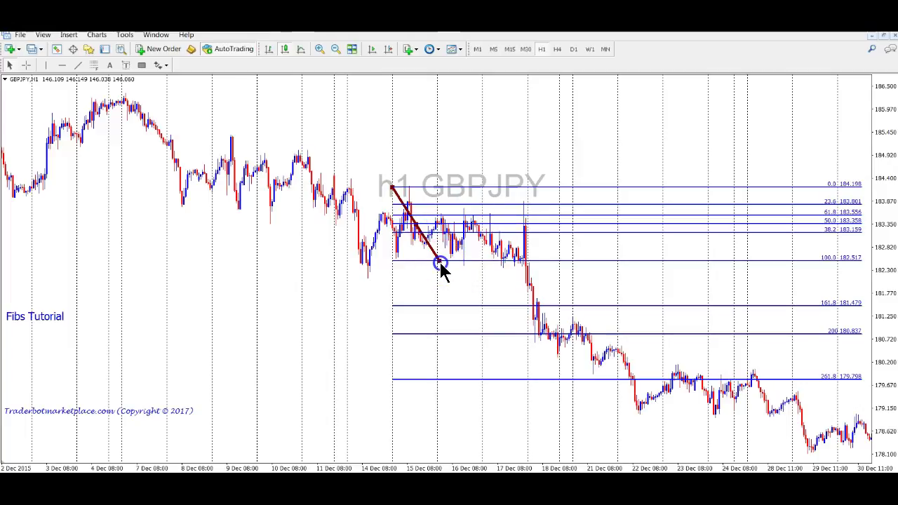
drag(442, 265, 443, 264)
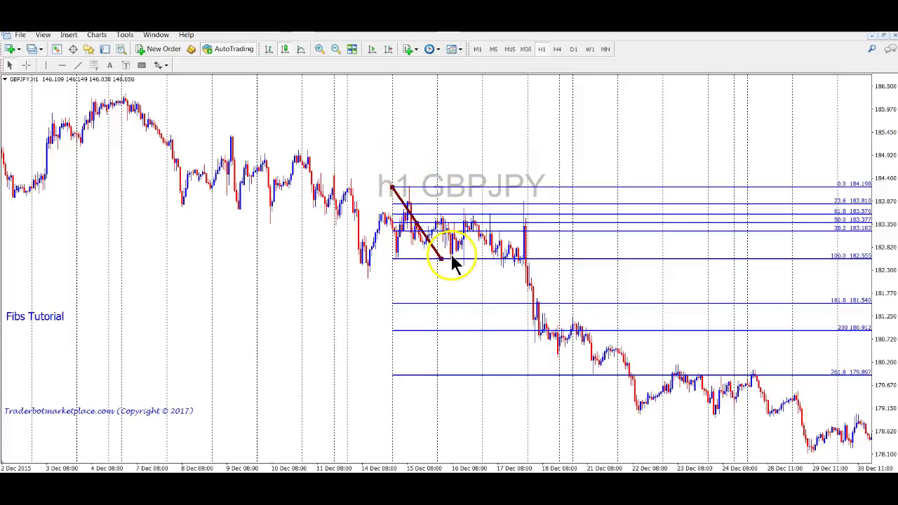
drag(441, 268, 449, 252)
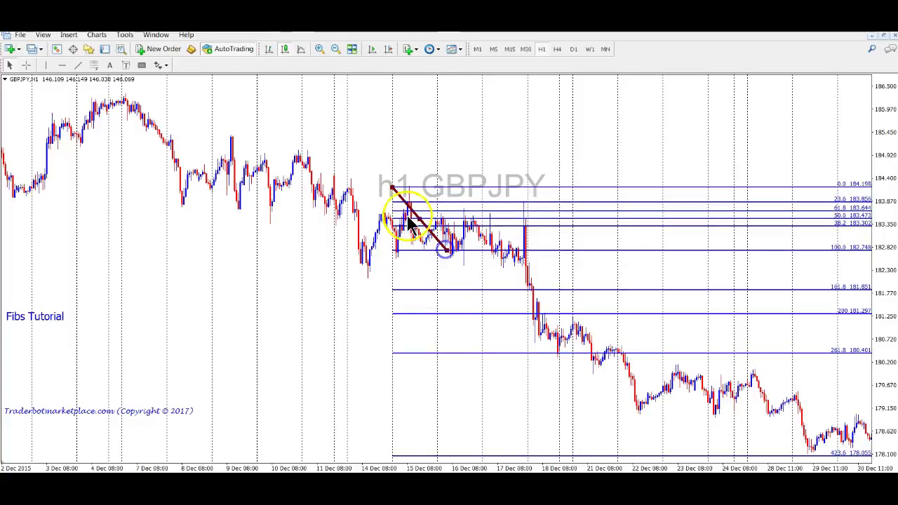
Step: Reposition the retracement to start at the 17 December 2015 high at about 183.854 and end at about 182.293
drag(660, 327, 526, 308)
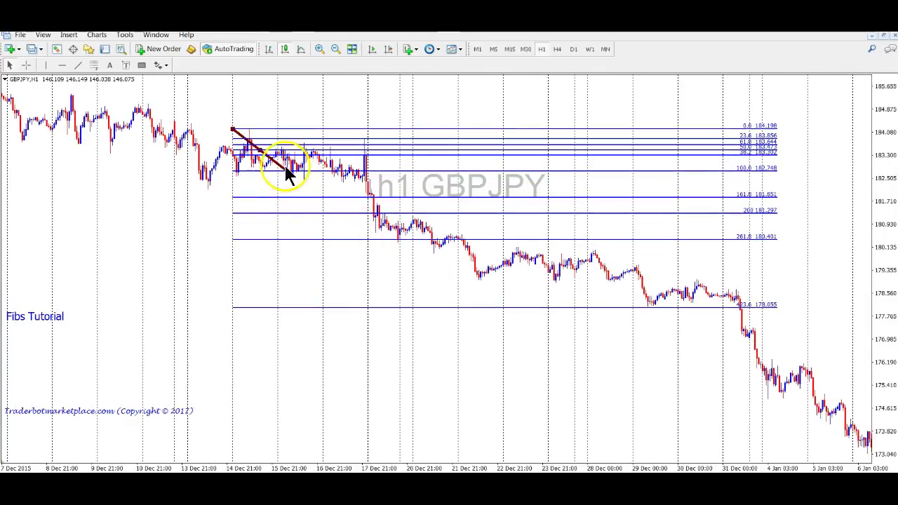
drag(267, 158, 374, 189)
click(374, 186)
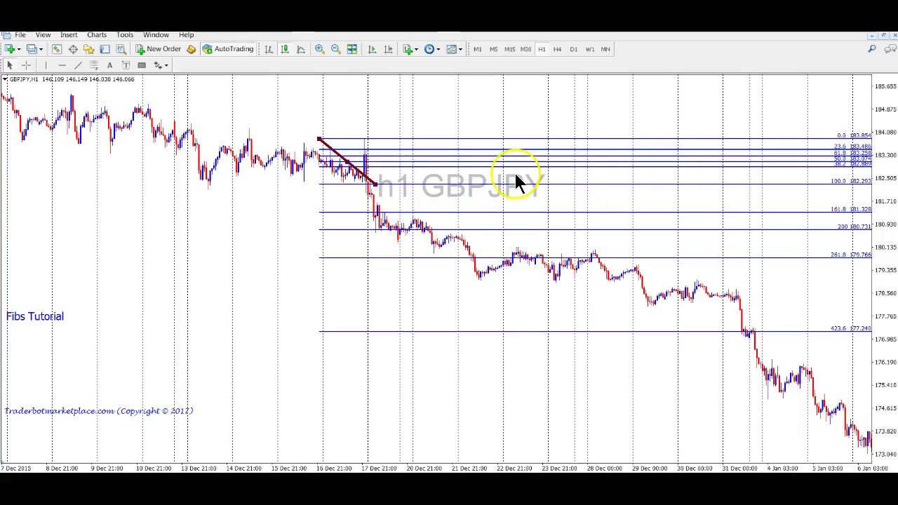
Step: Draw another Fibonacci retracement on the mid-November 2015 rally, from the high at about 187.453 to the low at about 186.208
mouse_move(503, 281)
drag(578, 217, 155, 266)
scroll(157, 266, up, 15)
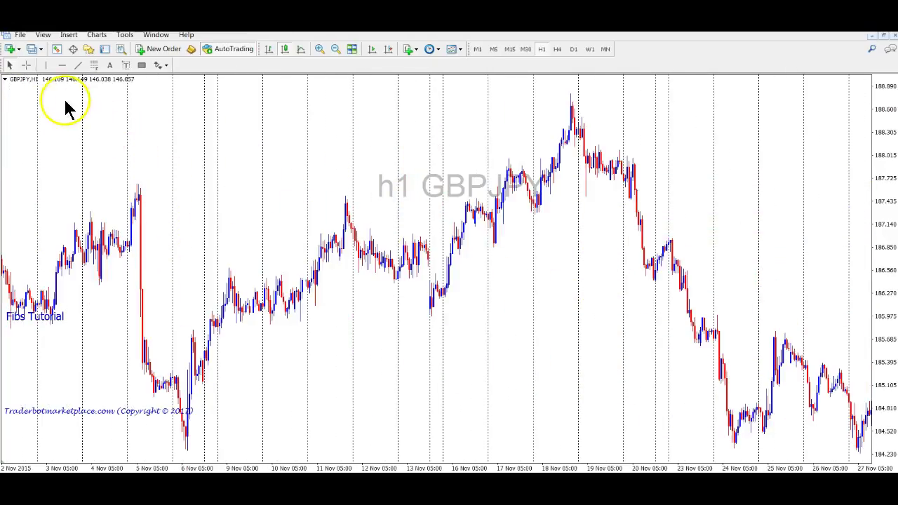
click(93, 65)
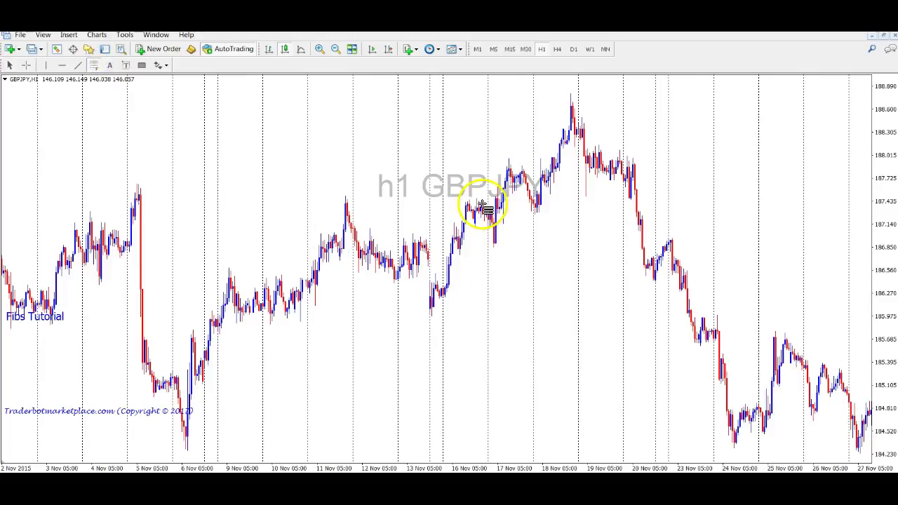
drag(471, 200, 431, 295)
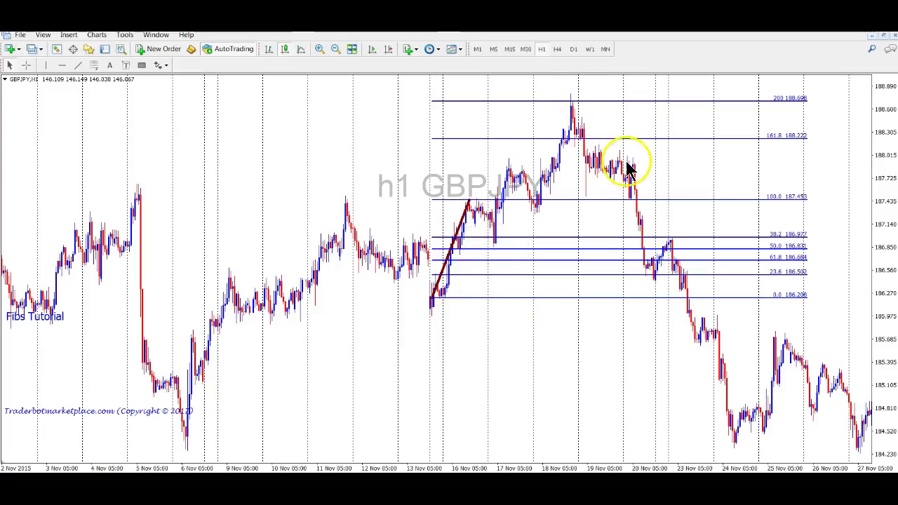
Step: Reposition the November retracement to run from the early-November 2015 high at about 187.632 down to the low at about 184.255
drag(372, 313, 557, 313)
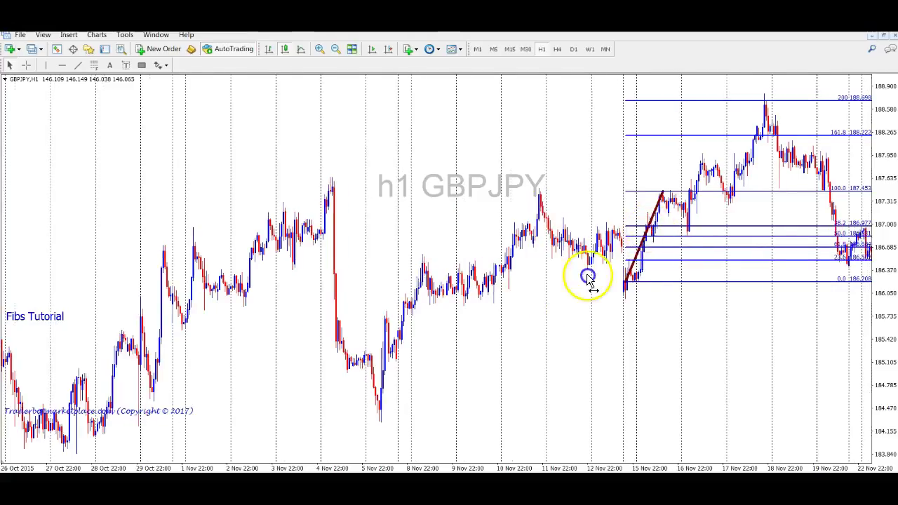
drag(582, 277, 552, 294)
drag(552, 244, 340, 397)
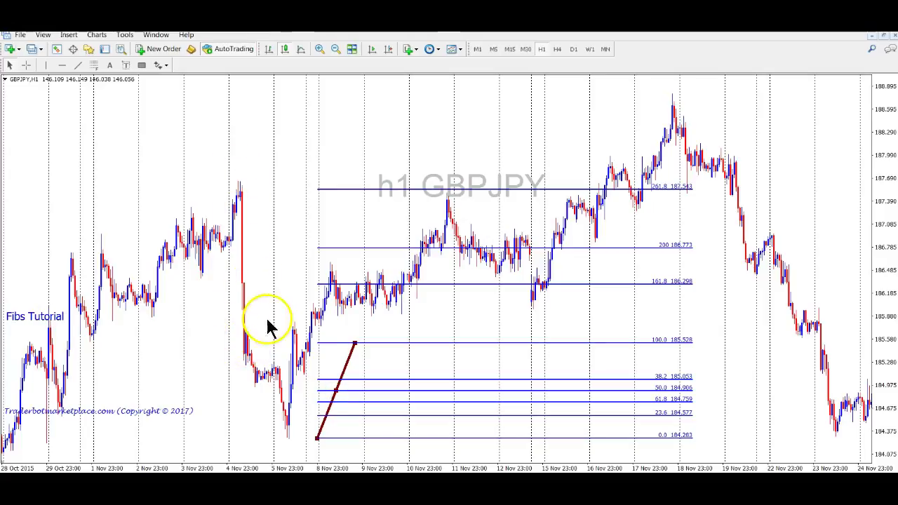
drag(318, 438, 220, 186)
drag(351, 346, 319, 444)
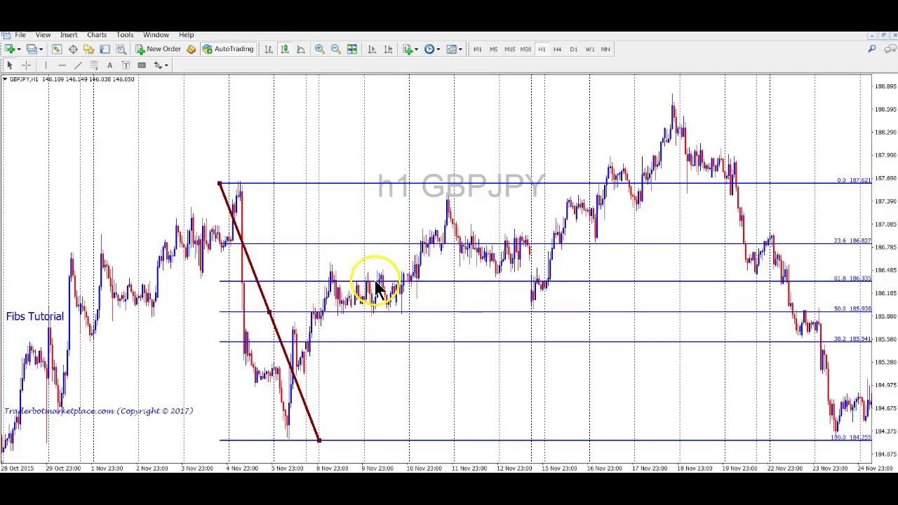
drag(194, 361, 163, 201)
drag(260, 180, 264, 181)
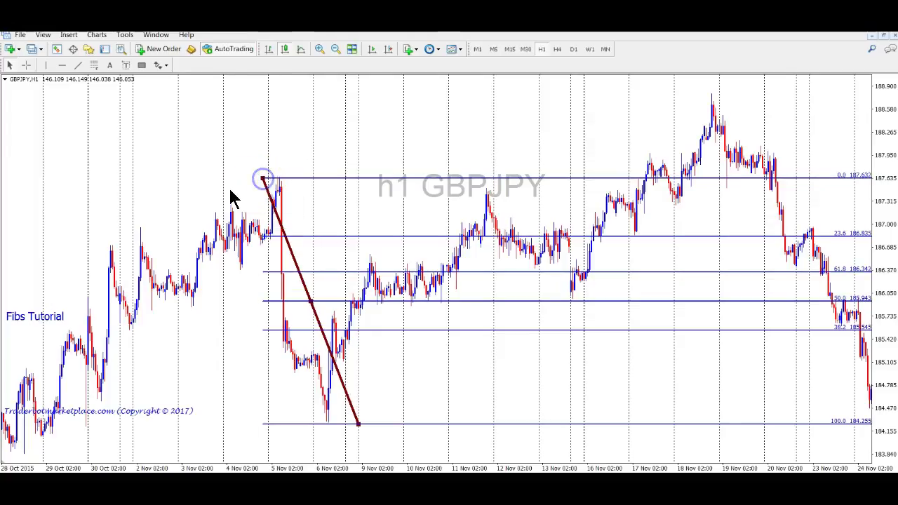
Step: Look through the GBPJPY swings from October 2015 to January 2016 and return to the mid-December retracement
mouse_move(168, 278)
mouse_down()
mouse_move(395, 229)
mouse_move(379, 204)
mouse_move(345, 215)
mouse_move(349, 204)
mouse_up()
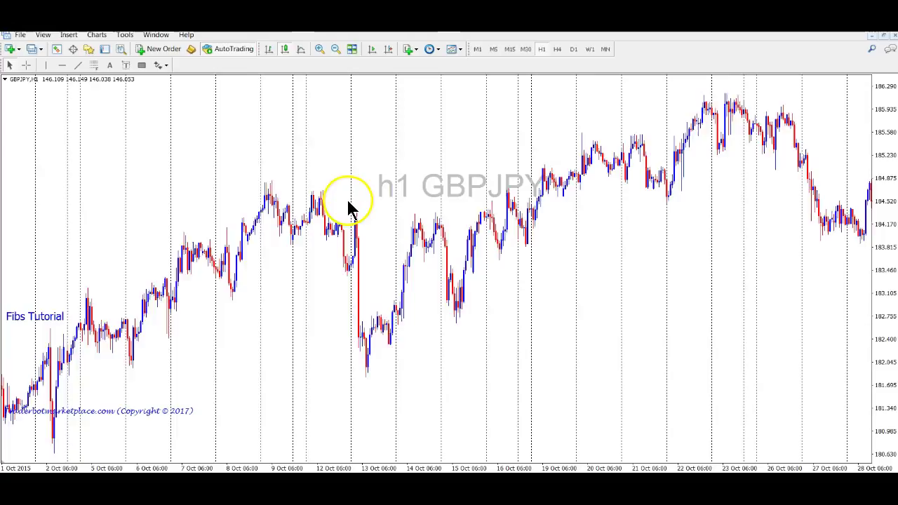
mouse_move(426, 277)
mouse_down()
mouse_move(570, 288)
mouse_move(527, 297)
mouse_up()
scroll(527, 297, down, 15)
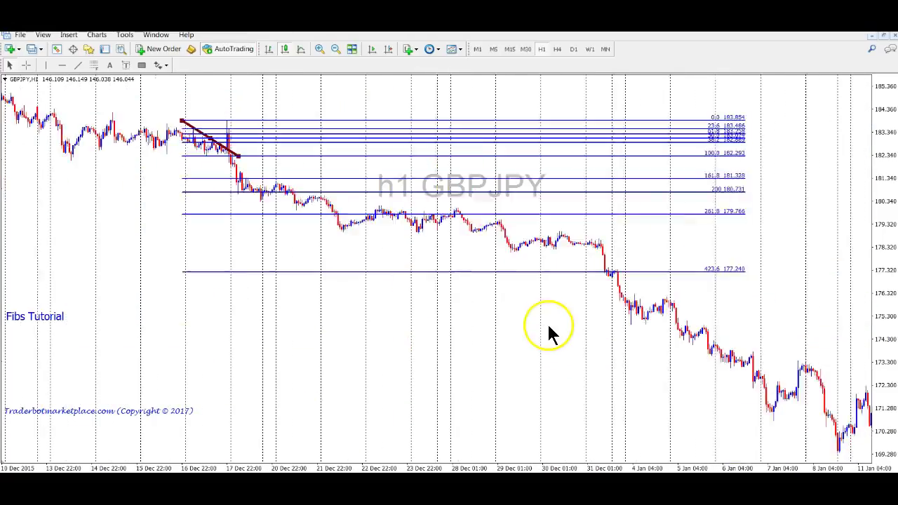
scroll(541, 330, up, 15)
click(518, 241)
double_click(544, 208)
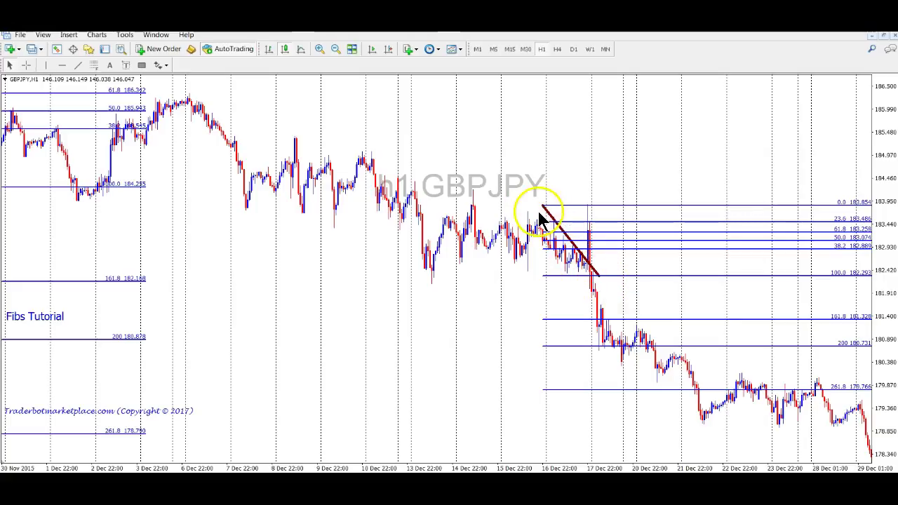
click(546, 209)
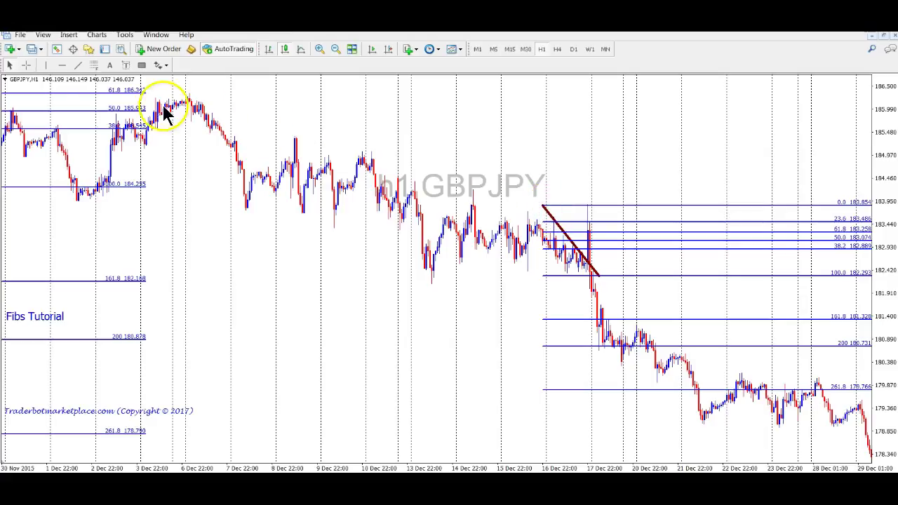
Step: Open the terminal.ini file from the config folder inside the platform's data folder
click(21, 35)
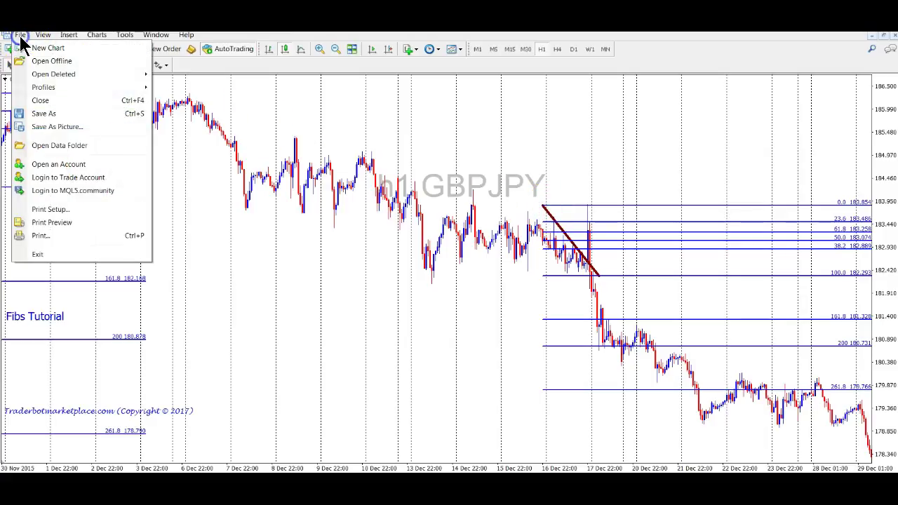
click(60, 145)
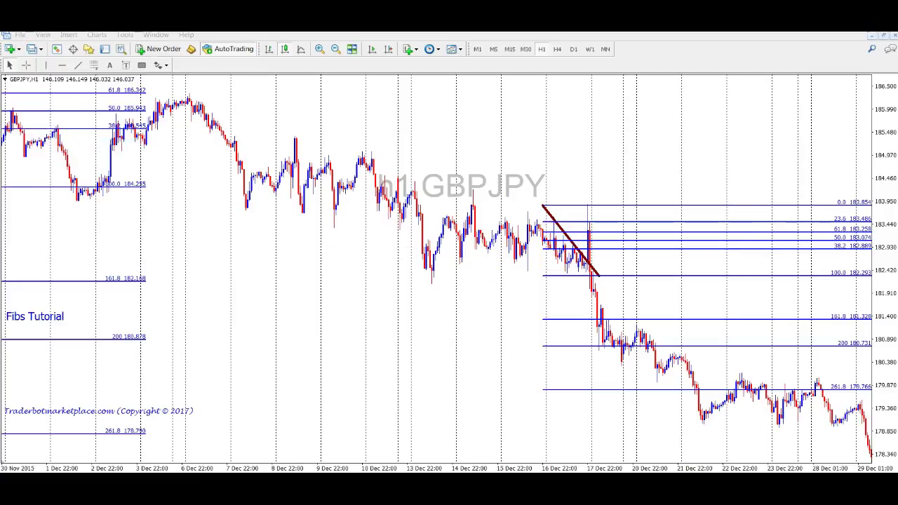
drag(20, 133, 667, 124)
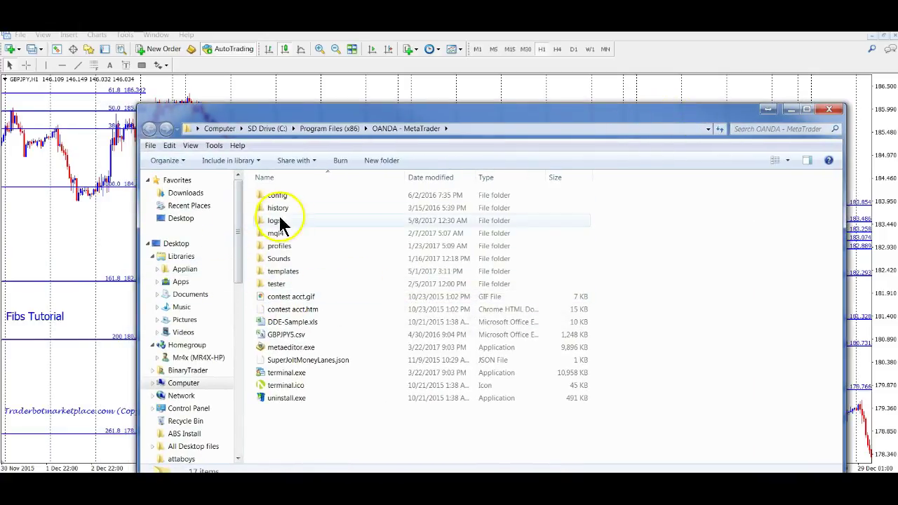
double_click(287, 195)
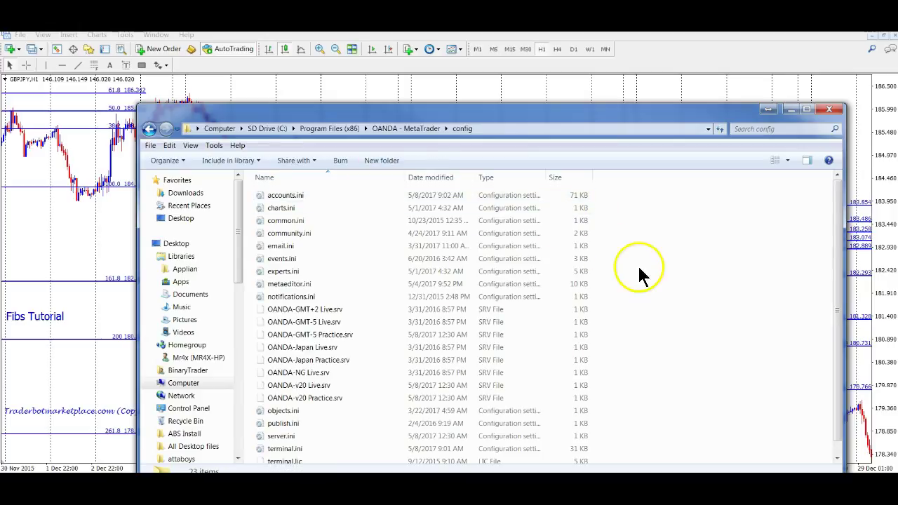
scroll(680, 273, down, 1)
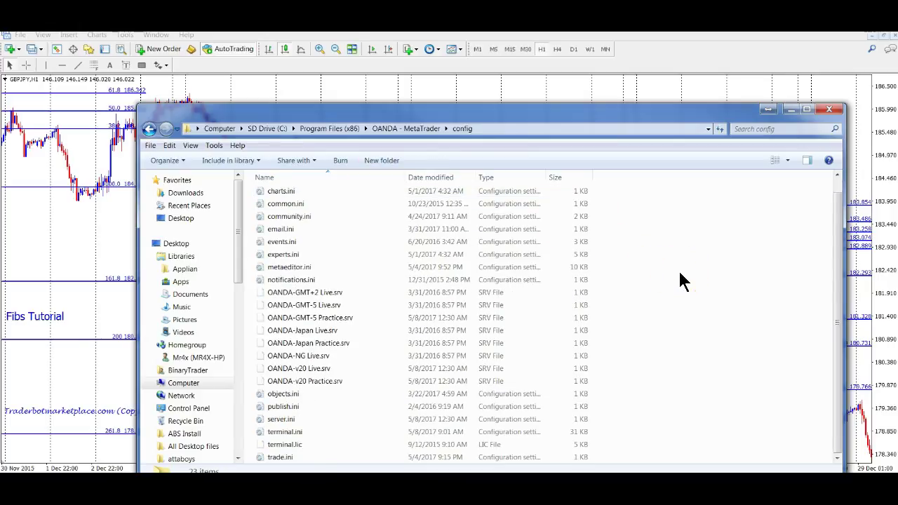
click(291, 433)
double_click(291, 435)
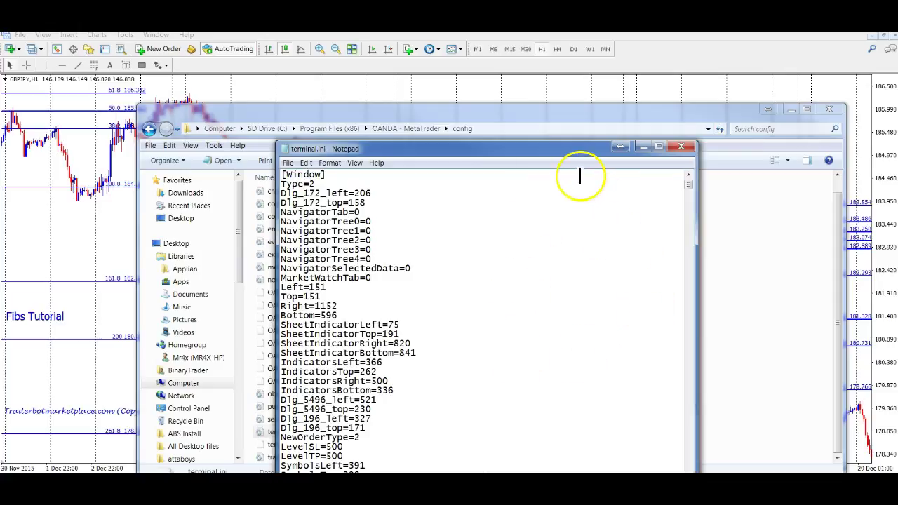
Step: Find the [Objects] section holding the Fibo settings in terminal.ini, including a text search for "Objects"
drag(569, 156, 578, 63)
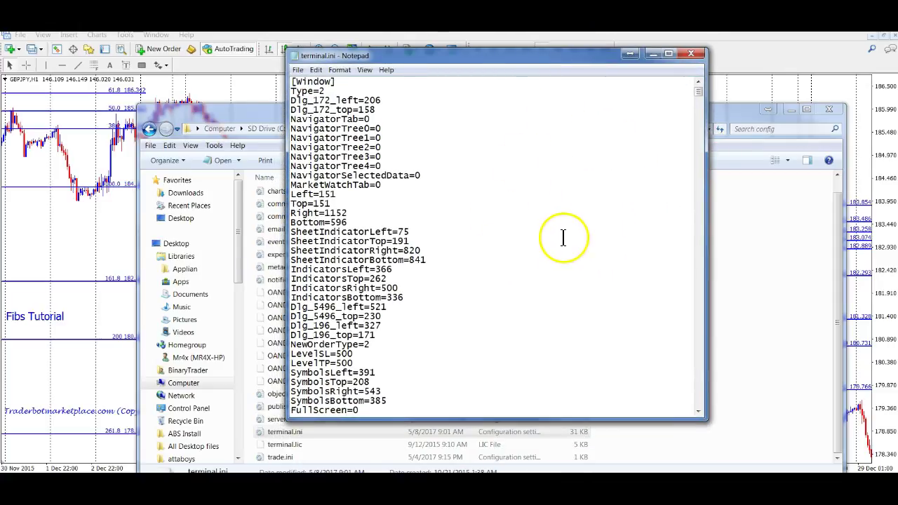
scroll(563, 239, down, 7)
scroll(563, 247, down, 20)
scroll(563, 247, down, 20)
scroll(562, 247, down, 10)
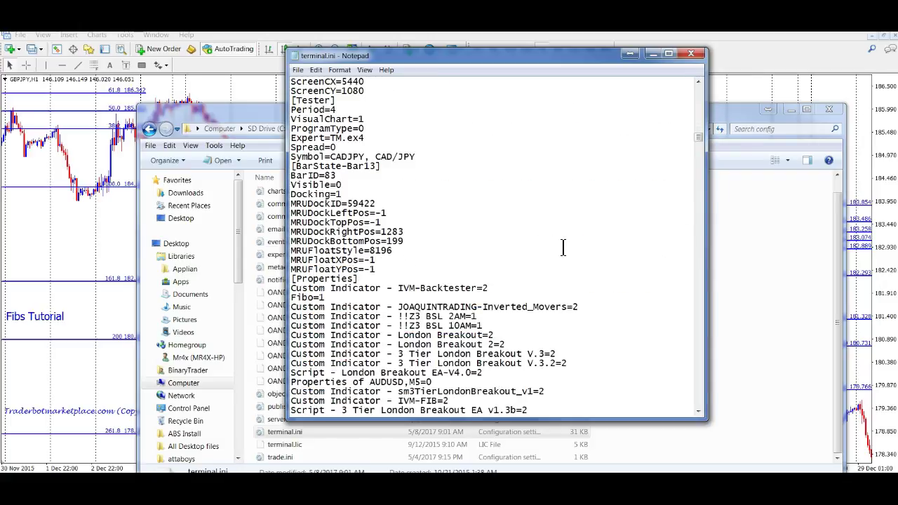
scroll(563, 247, down, 20)
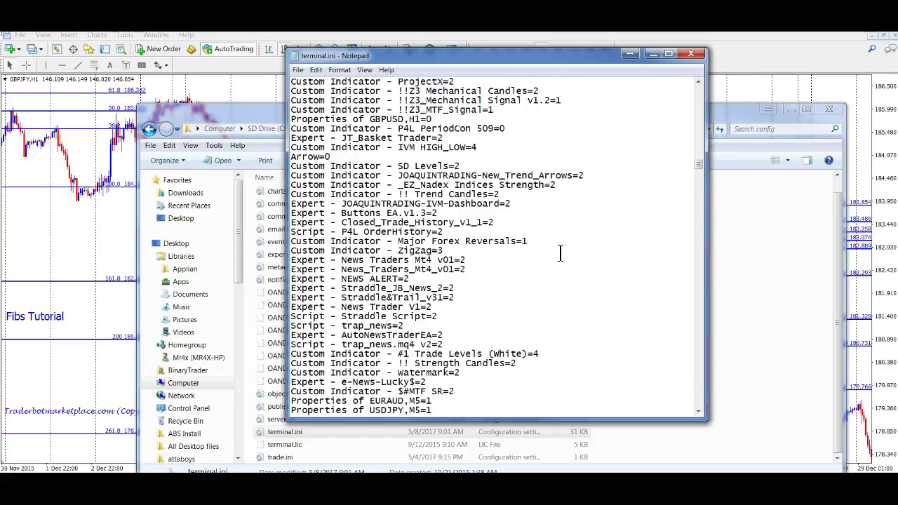
scroll(560, 256, down, 20)
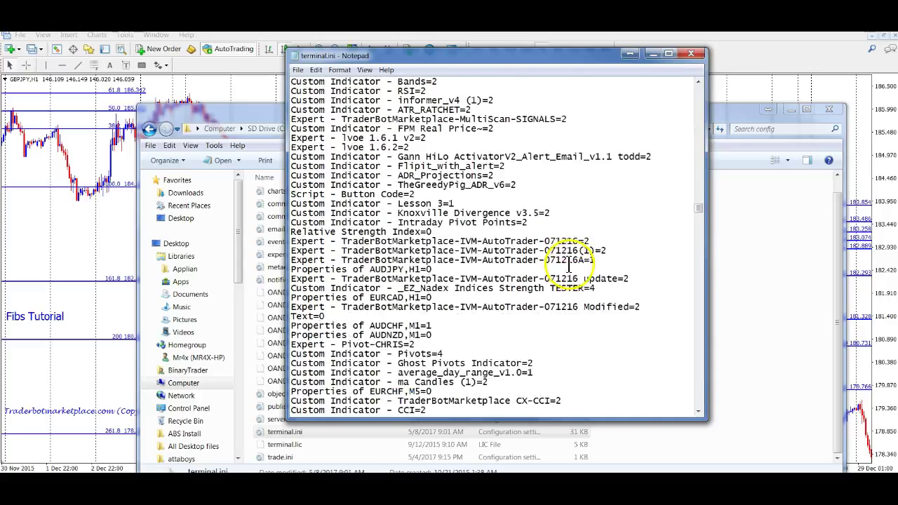
scroll(569, 268, down, 20)
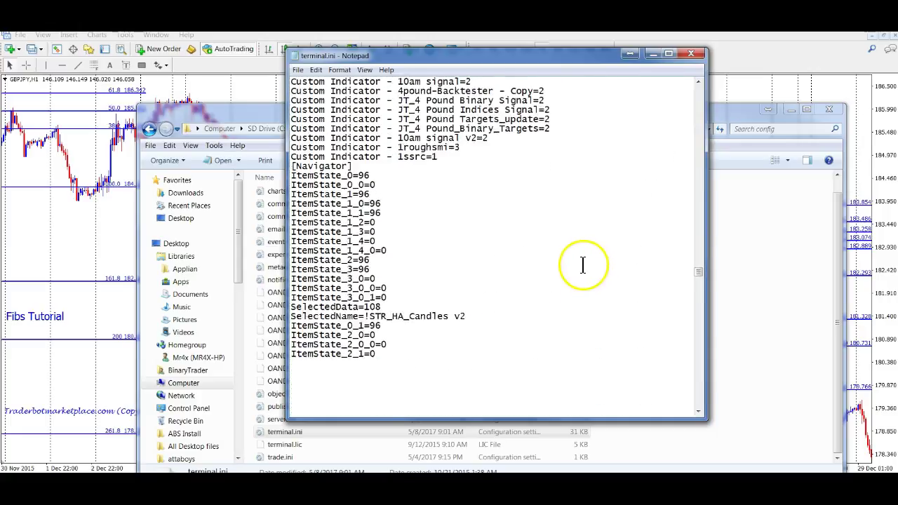
scroll(583, 258, up, 3)
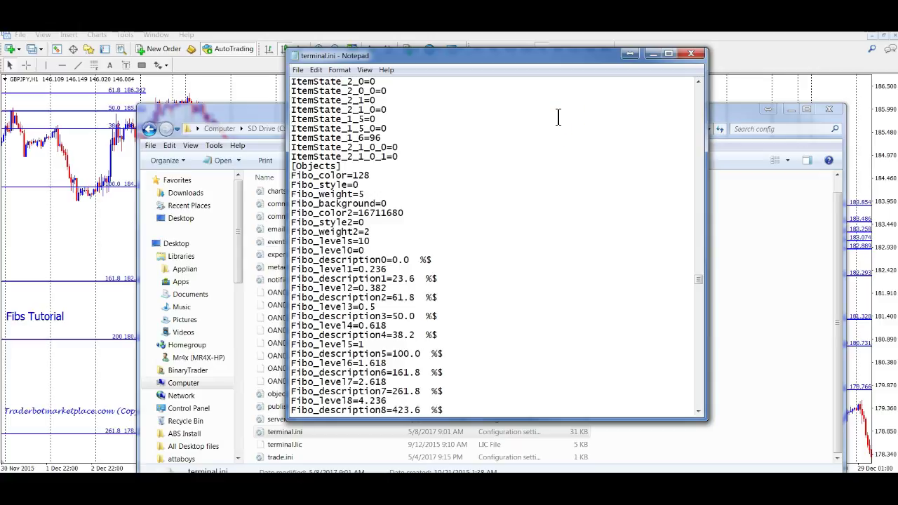
key(ctrl+f)
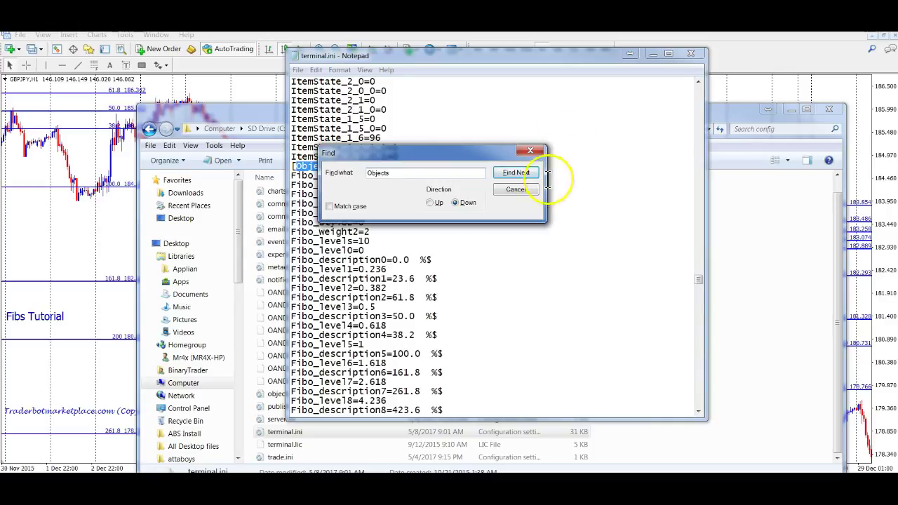
click(516, 190)
Step: Set Fibo_weight to 2 in the [Objects] section of terminal.ini and save the file
click(468, 186)
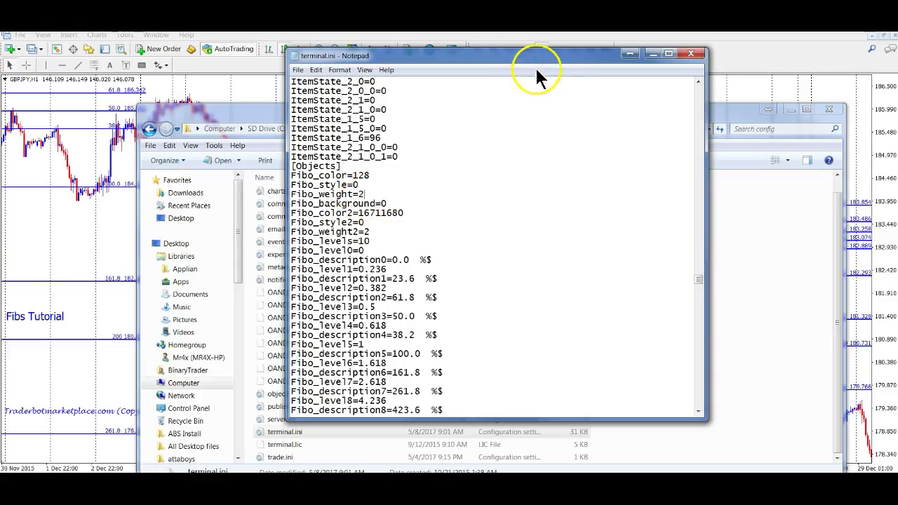
drag(541, 62, 588, 197)
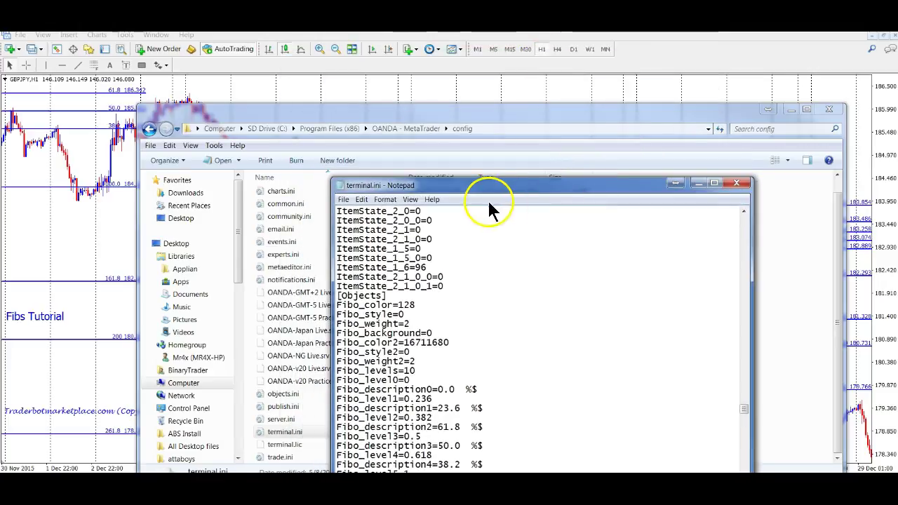
click(347, 200)
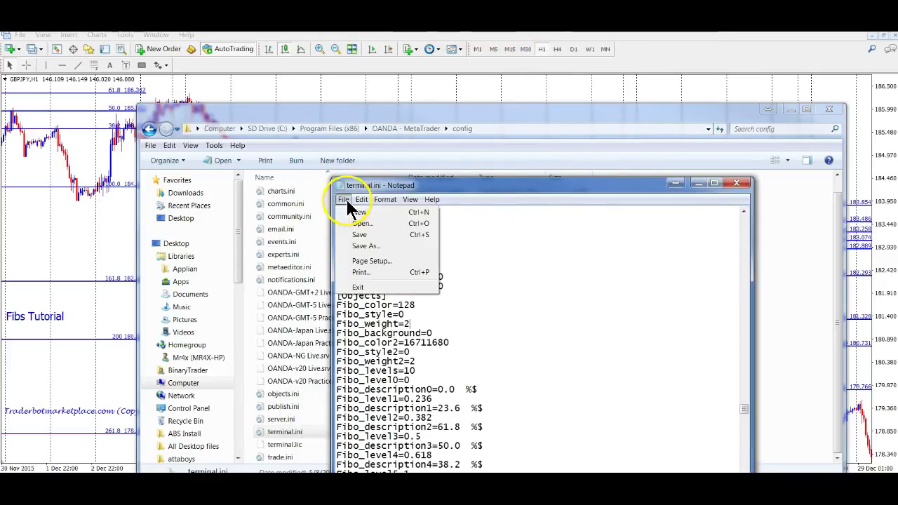
click(368, 236)
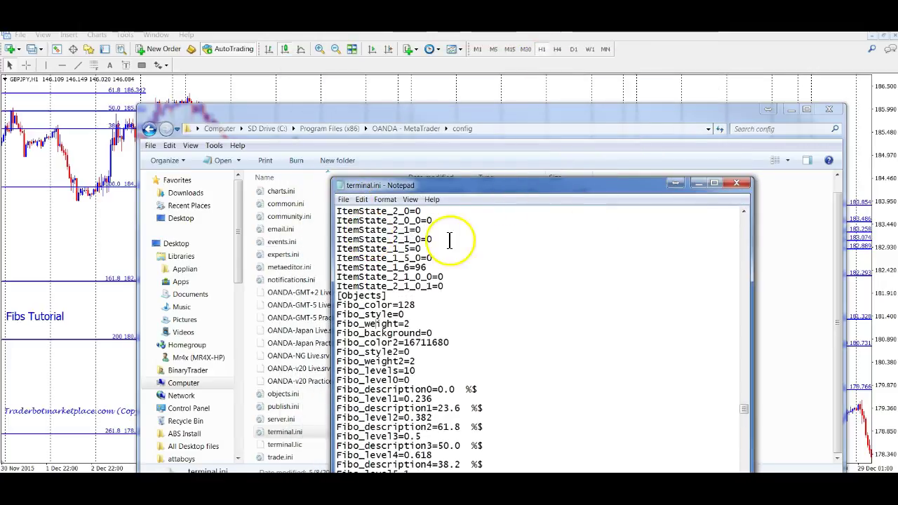
Step: Return to the GBPJPY chart and draw a test Fibonacci retracement around 9 December, from about 182.513 down to about 181.411
click(699, 185)
click(789, 111)
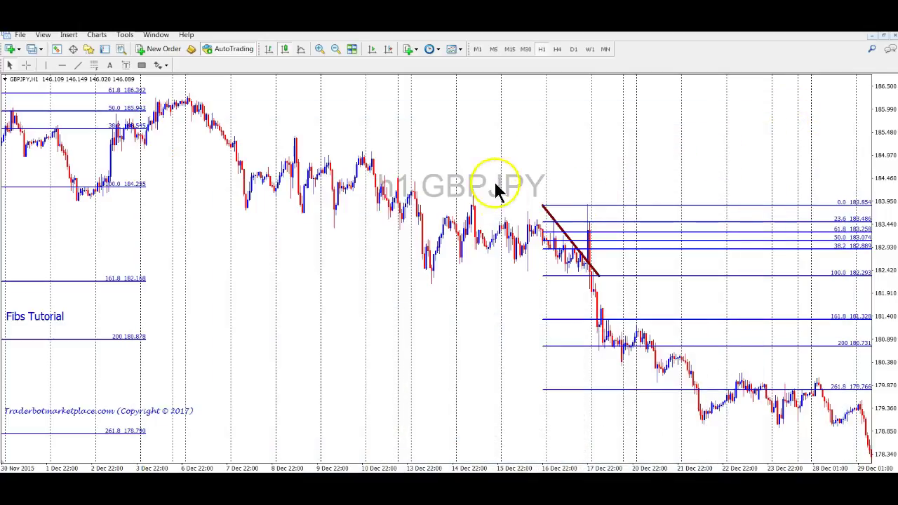
right_click(481, 113)
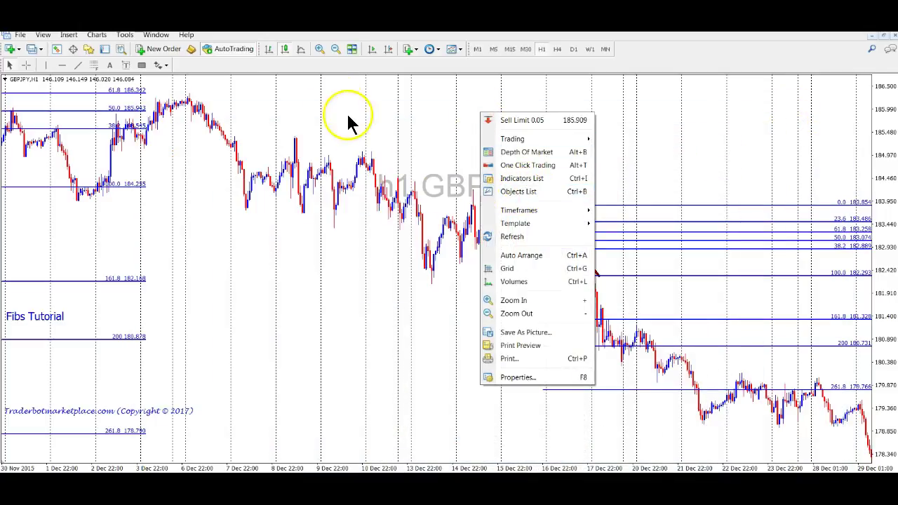
click(93, 65)
drag(293, 268, 342, 317)
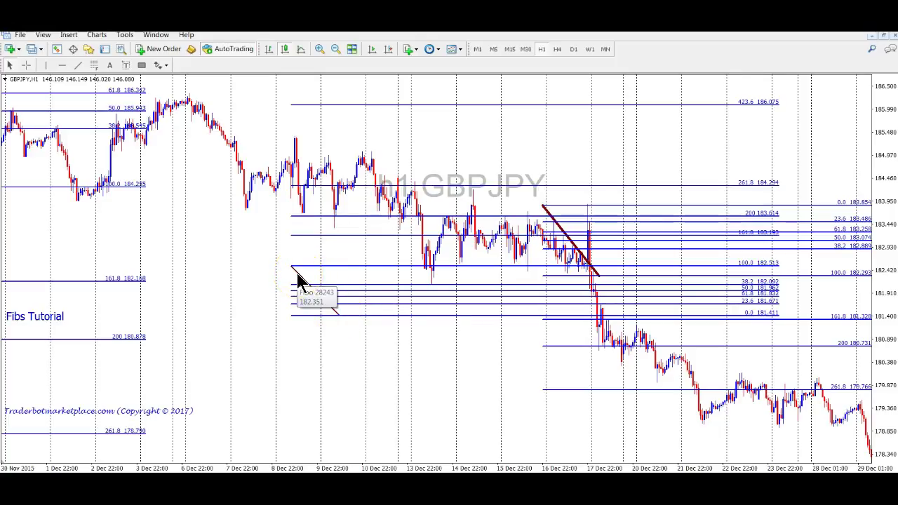
Step: Go back to terminal.ini, set Fibo_style to 2 and Fibo_weight to 5, and save the file
click(582, 457)
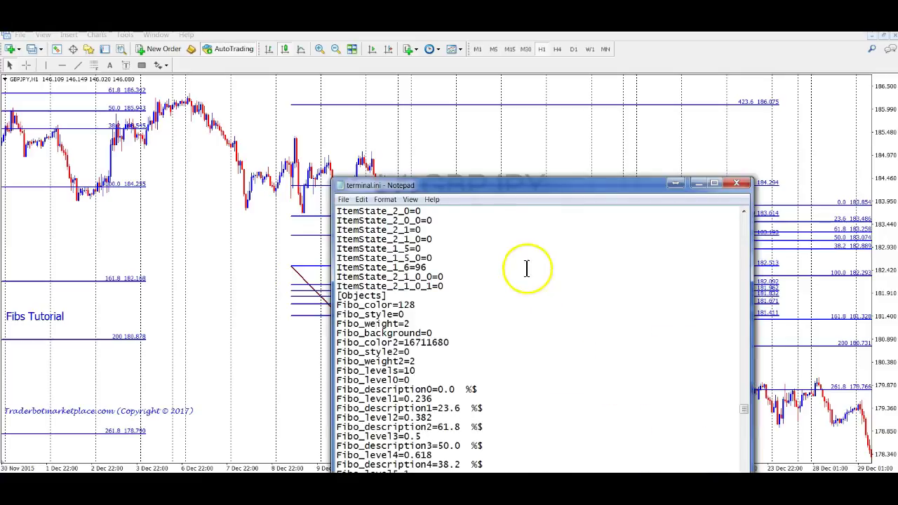
drag(538, 186, 496, 72)
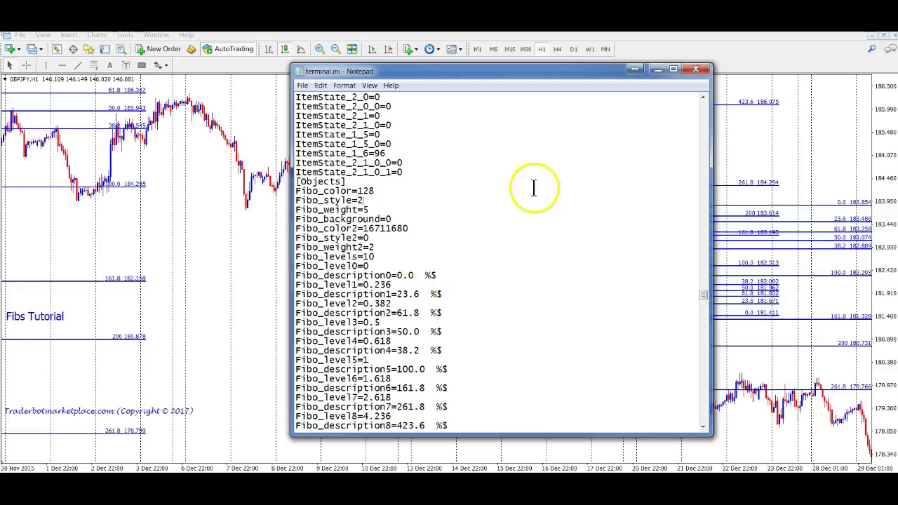
click(303, 85)
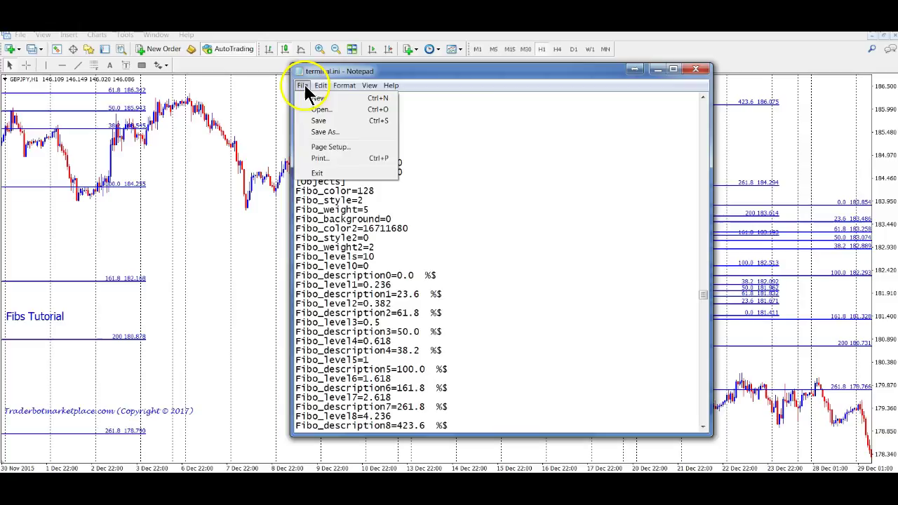
click(449, 139)
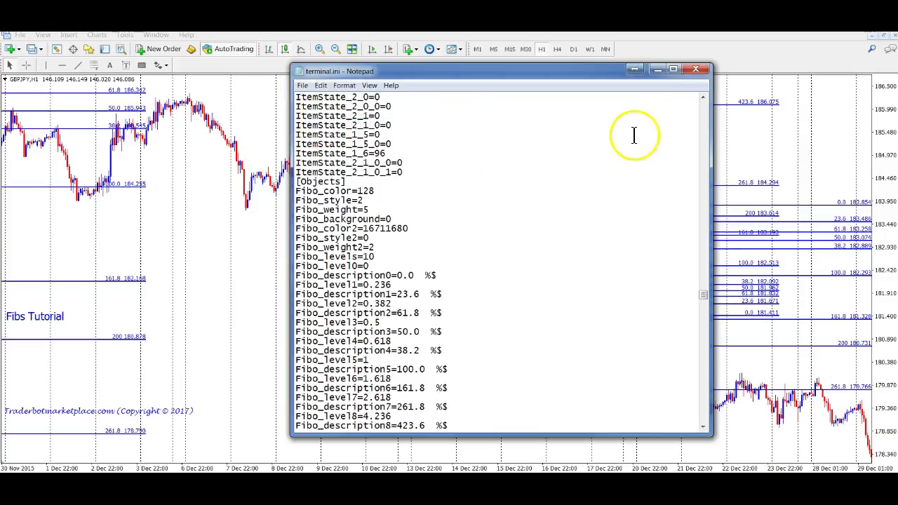
Step: Draw another test retracement on the GBPJPY chart around 8 December, from about 182.450 down to about 181.100
click(656, 70)
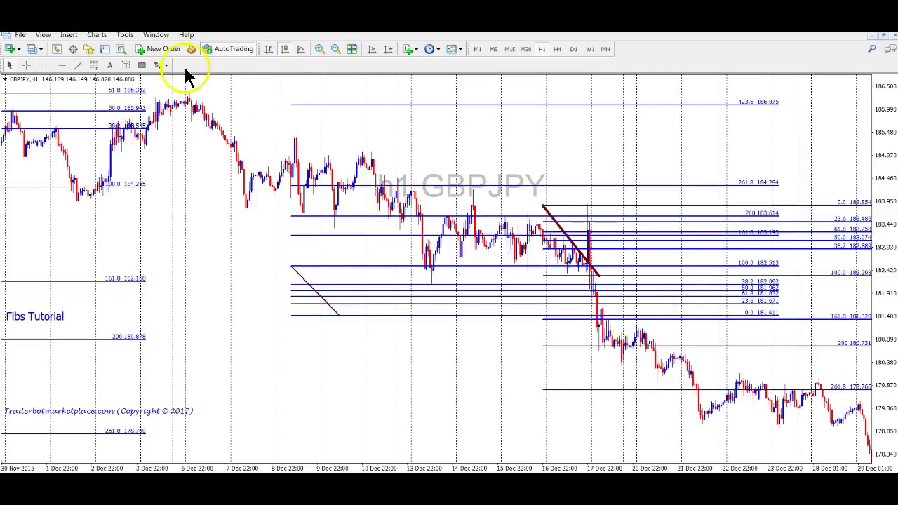
click(99, 63)
drag(243, 269, 265, 331)
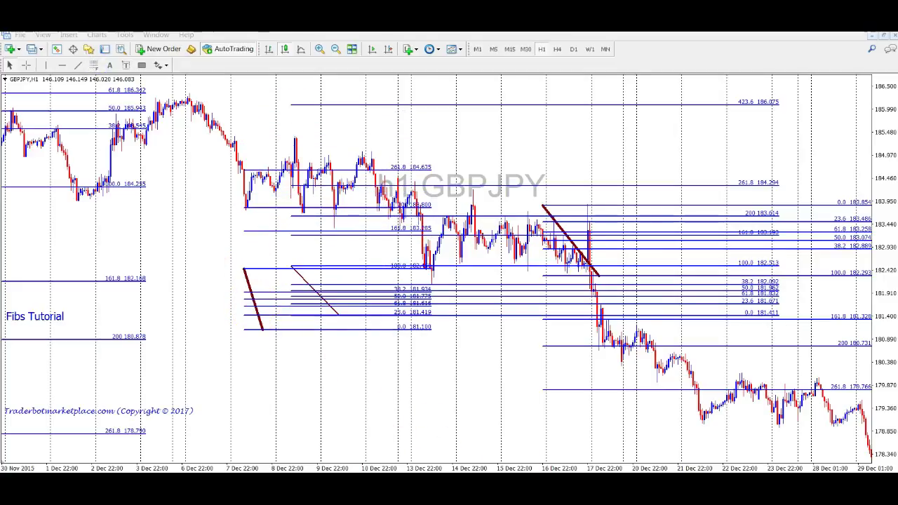
Step: Set Fibo_weight to 0 in terminal.ini and save the file
key(alt+Tab)
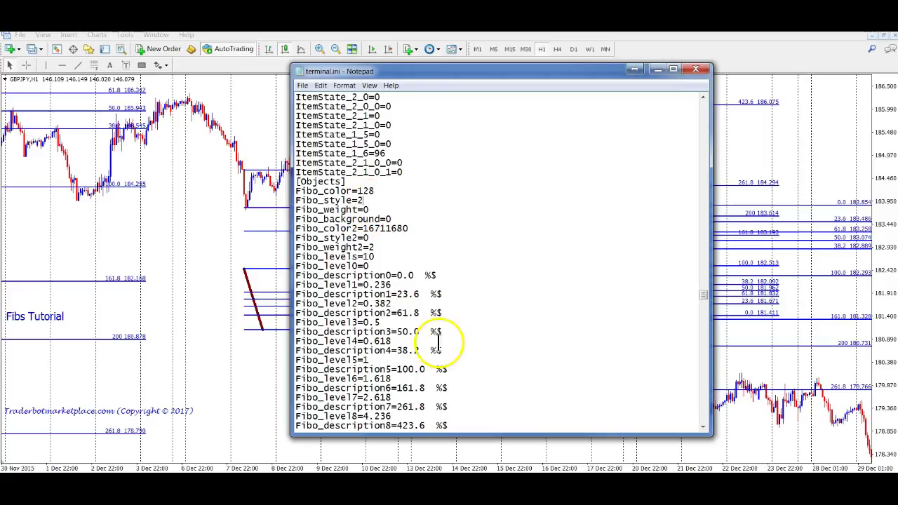
click(302, 85)
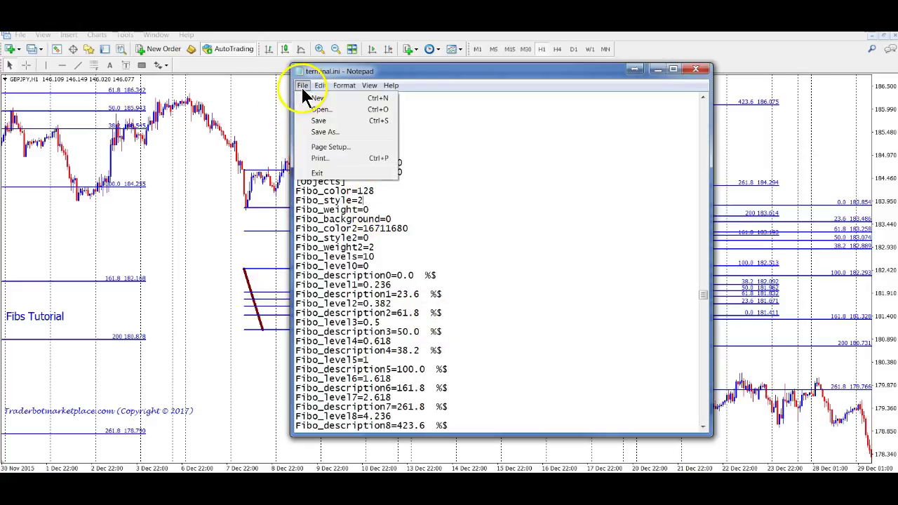
click(327, 120)
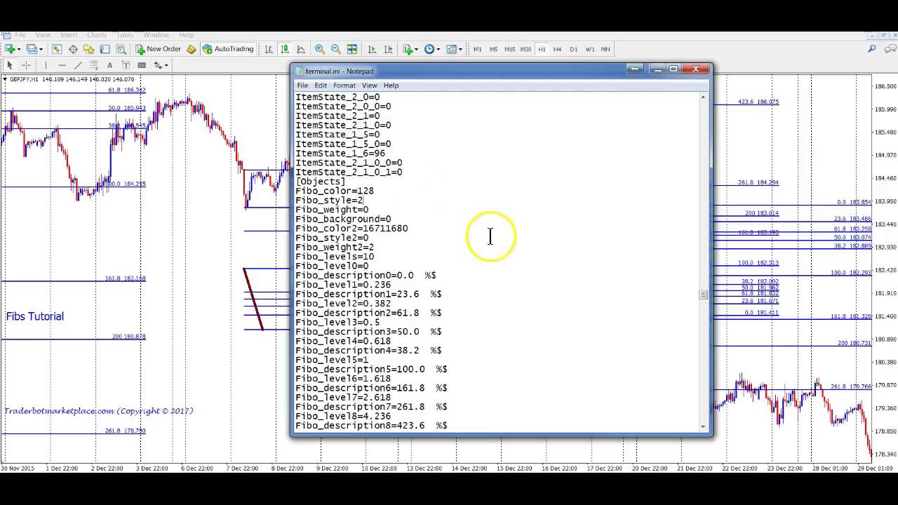
Step: Draw a test retracement below the others on the GBPJPY chart, from about 180.757 down to about 179.324
click(655, 70)
click(94, 64)
drag(254, 344, 279, 410)
click(258, 364)
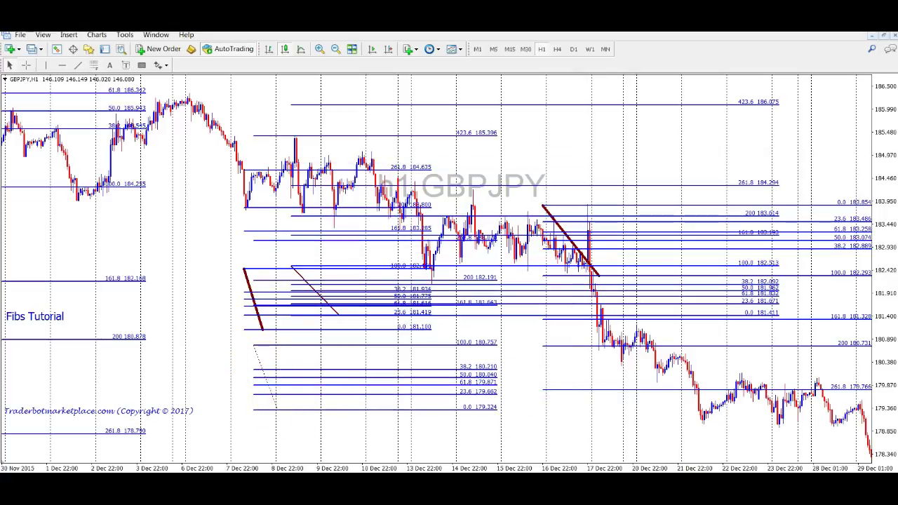
Step: Set Fibo_style to 4 in terminal.ini and save the file
key(alt+Tab)
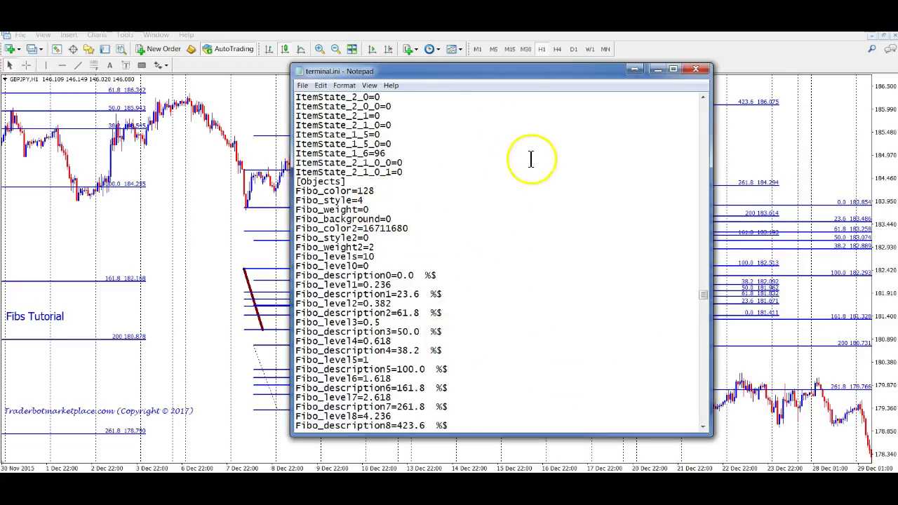
click(306, 82)
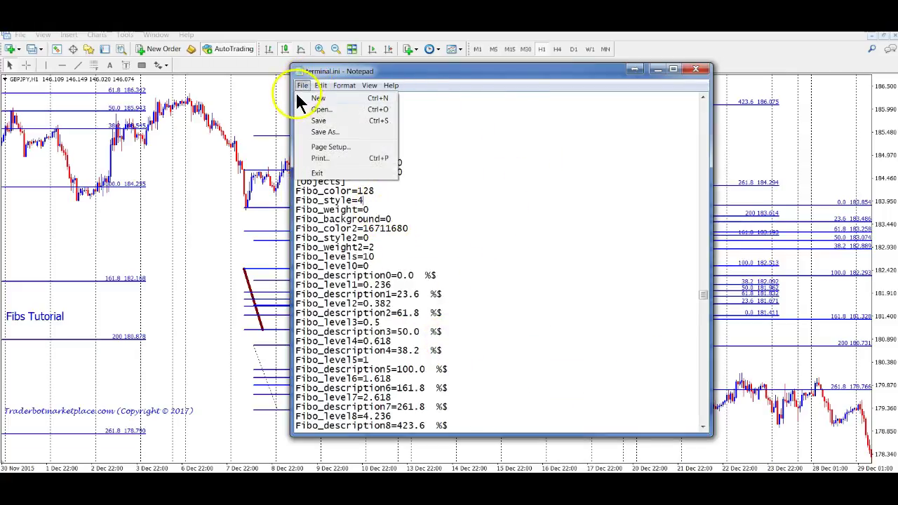
click(317, 120)
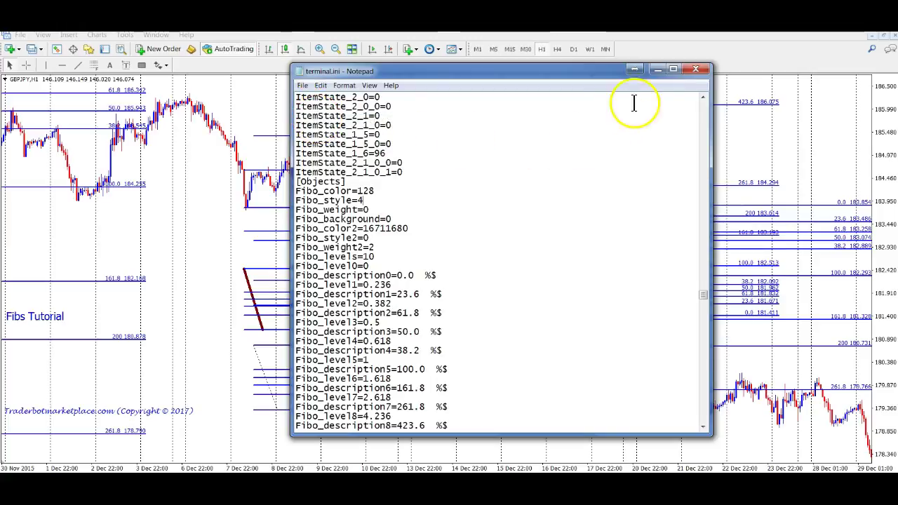
Step: Draw a test retracement on the GBPJPY chart around 4 December, from about 182.658 down to about 181.266
click(656, 71)
click(94, 65)
drag(162, 260, 194, 323)
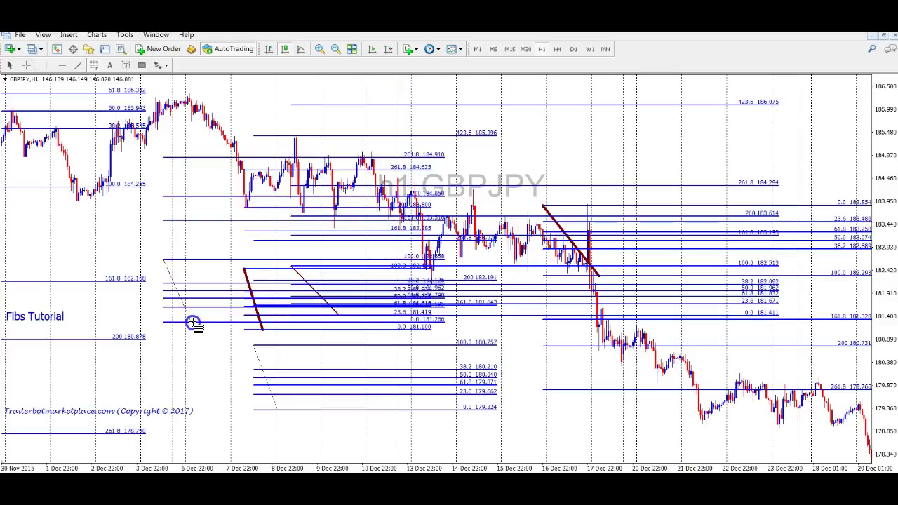
click(170, 279)
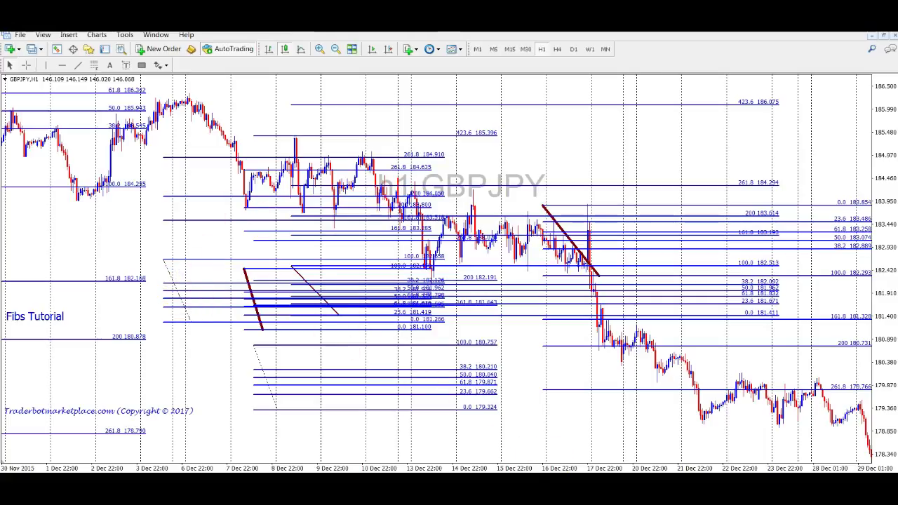
Step: In terminal.ini, set Fibo_style to 0, Fibo_weight to 5 and Fibo_color2 to Green, and save the file
key(alt+Tab)
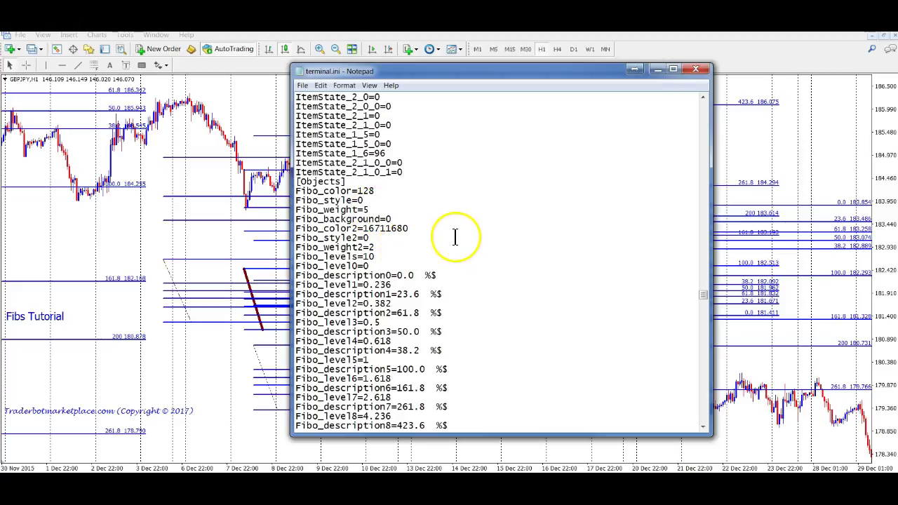
text(5)
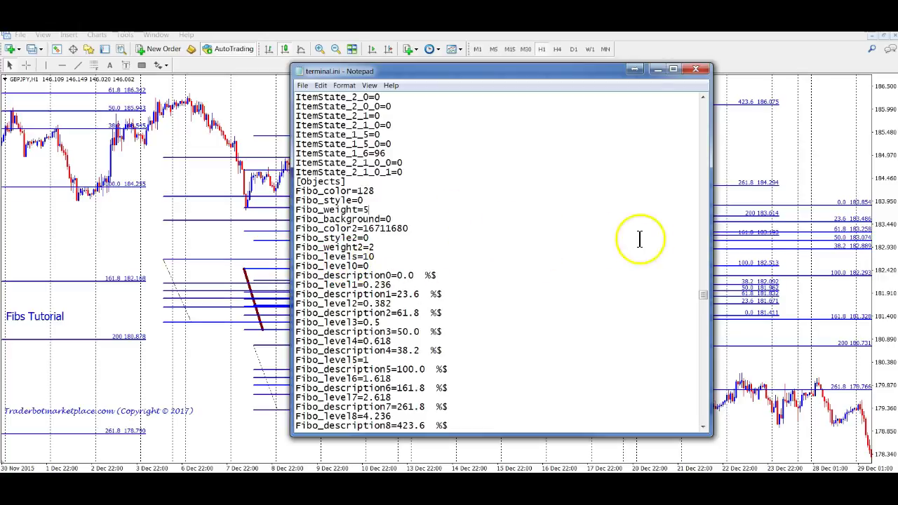
mouse_move(706, 295)
mouse_down()
mouse_move(684, 236)
mouse_move(710, 312)
mouse_up()
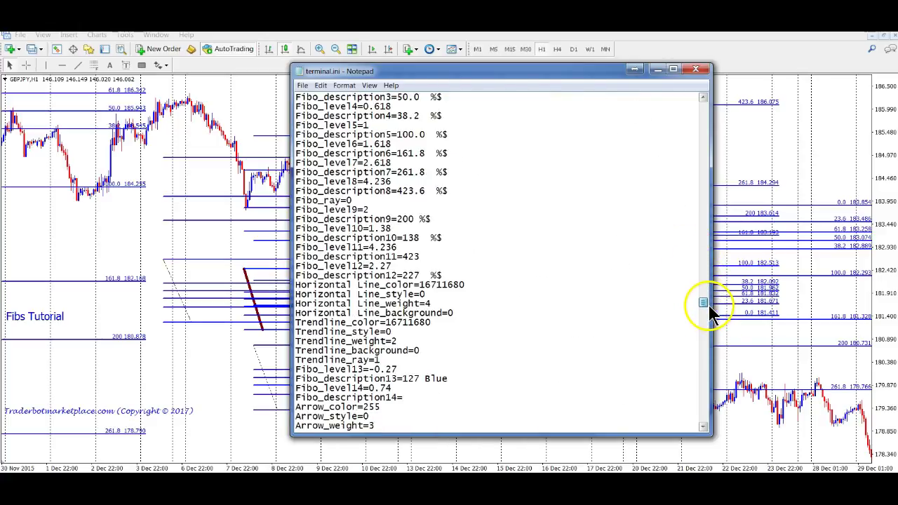
scroll(601, 249, up, 1)
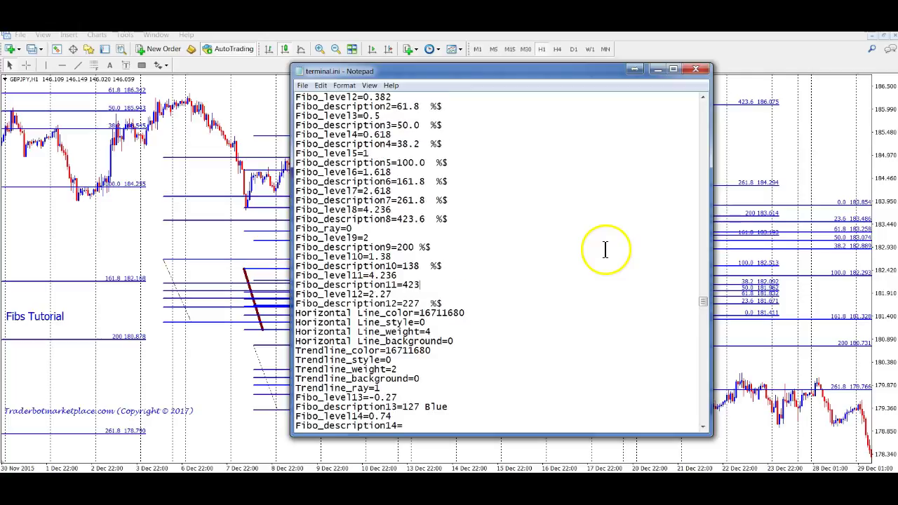
scroll(542, 277, up, 7)
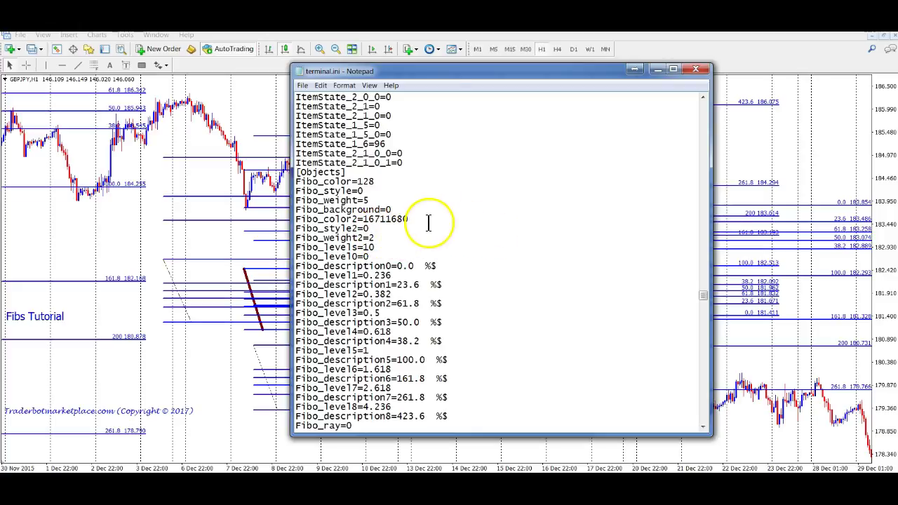
scroll(503, 230, down, 1)
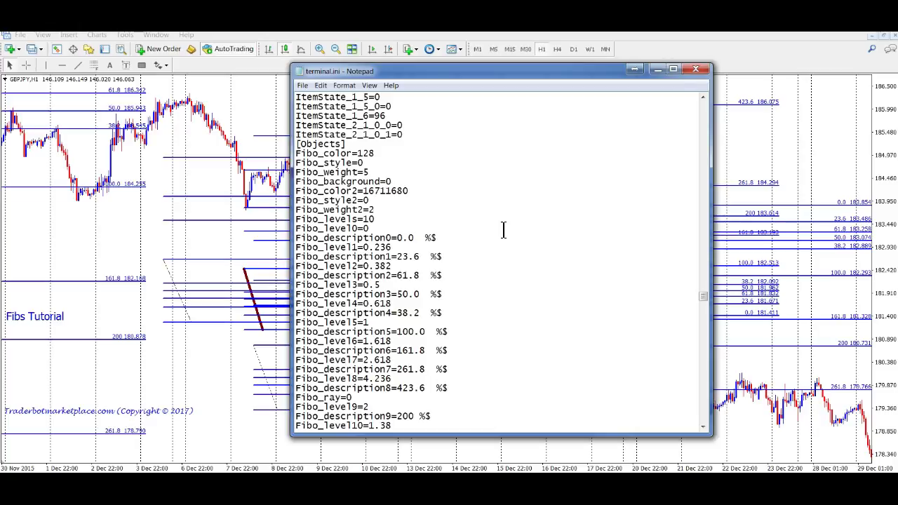
scroll(503, 231, down, 1)
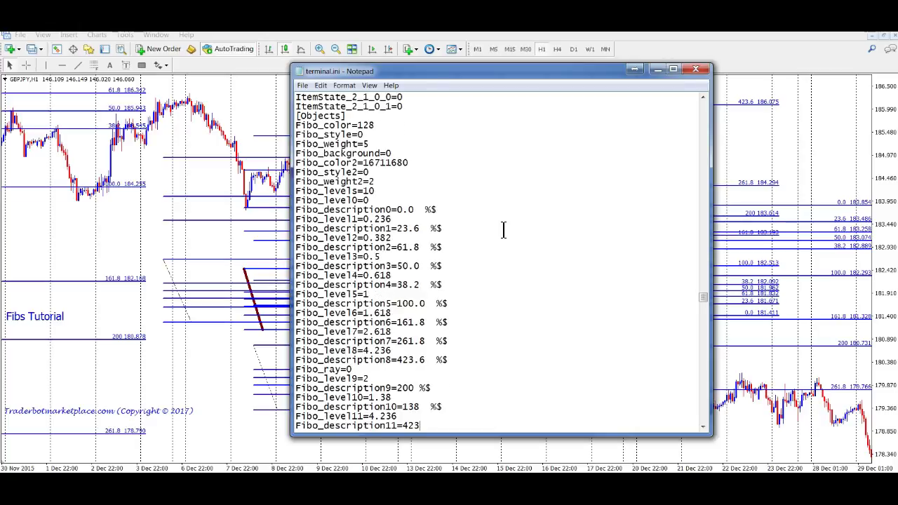
scroll(503, 231, down, 5)
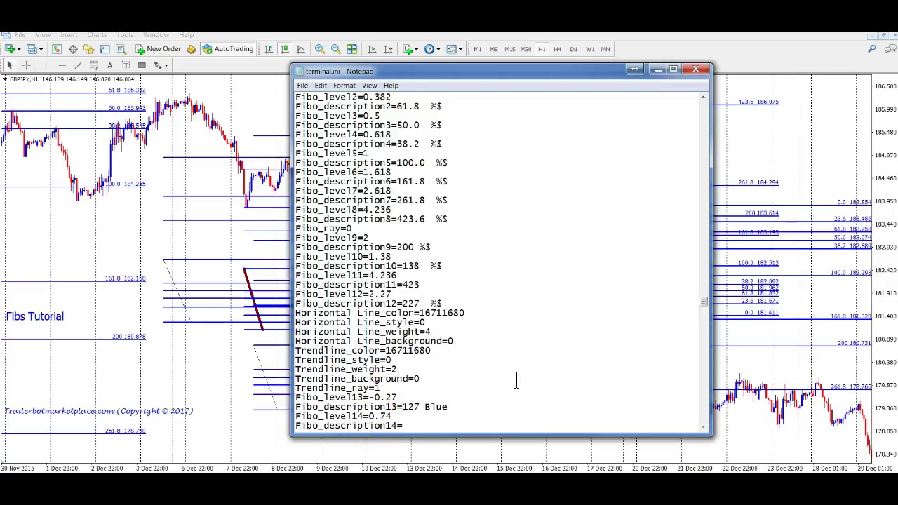
scroll(516, 379, up, 9)
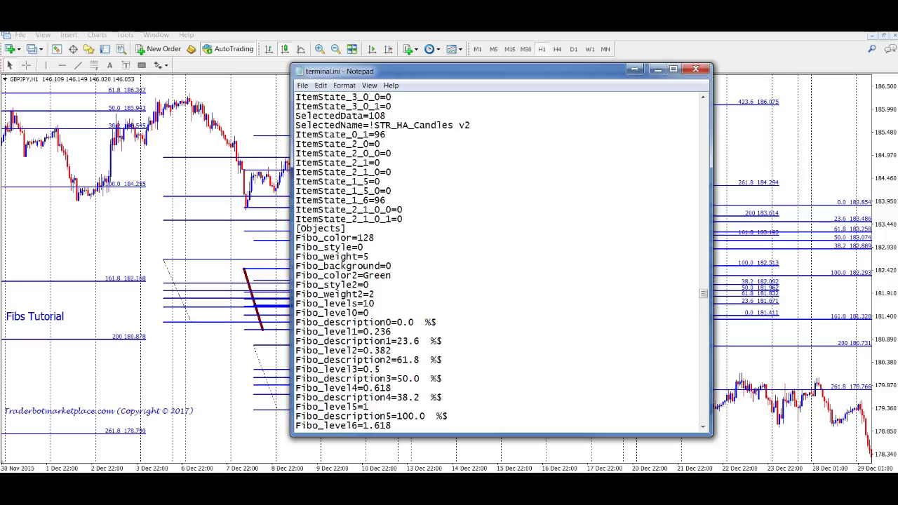
click(303, 86)
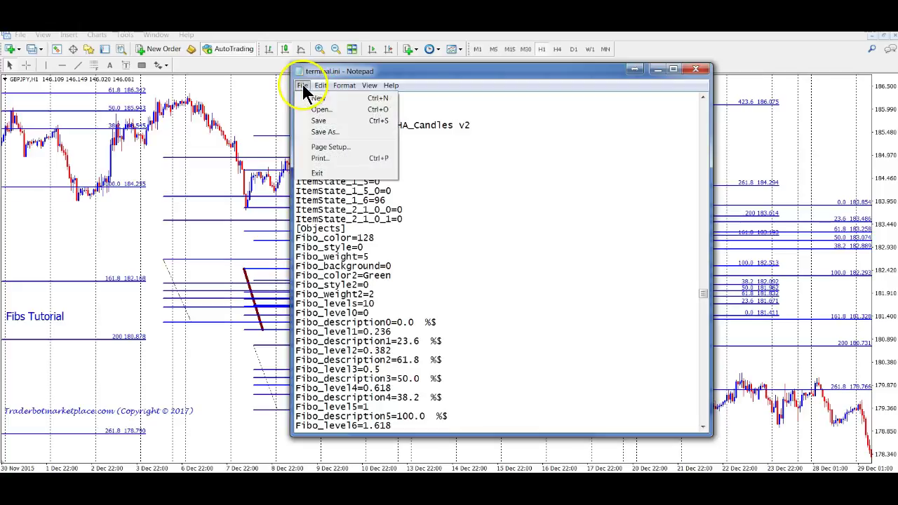
click(323, 122)
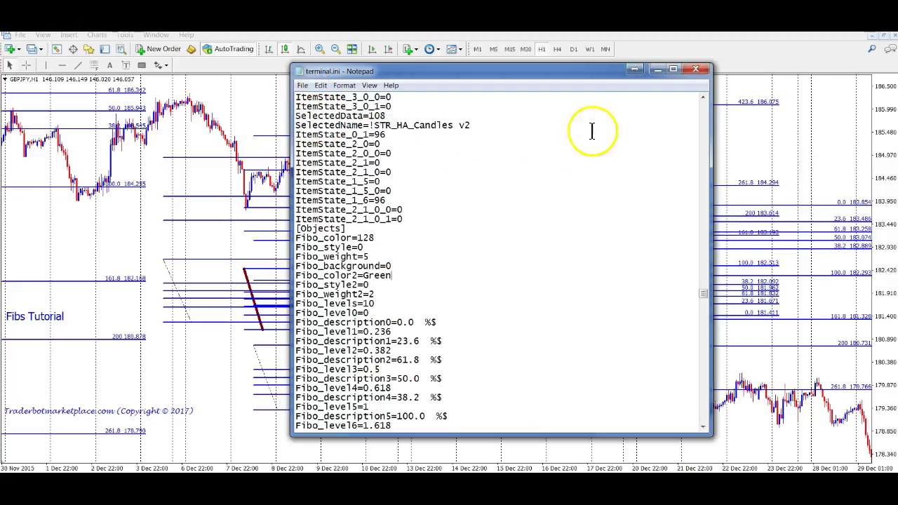
Step: Draw a test retracement on the GBPJPY chart from about 183.510 on 4 December back down to about 182.326
click(658, 70)
click(93, 64)
drag(154, 221, 126, 274)
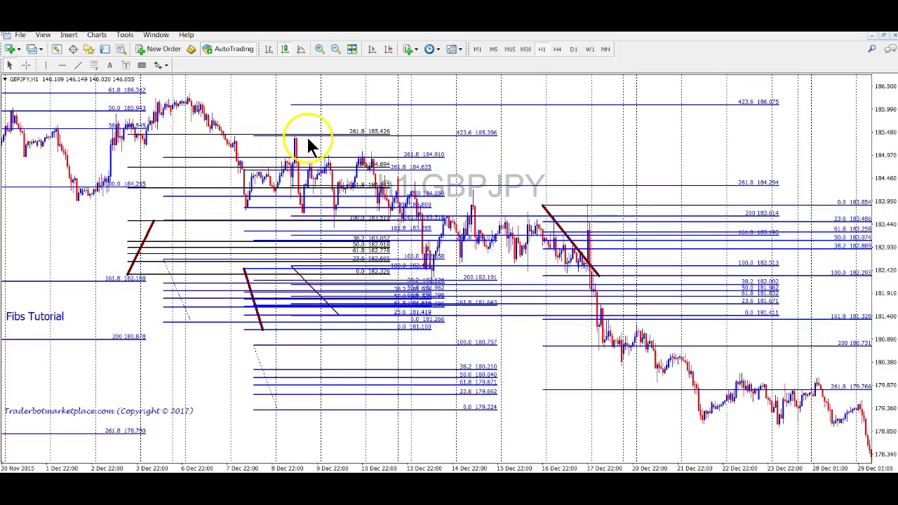
right_click(153, 232)
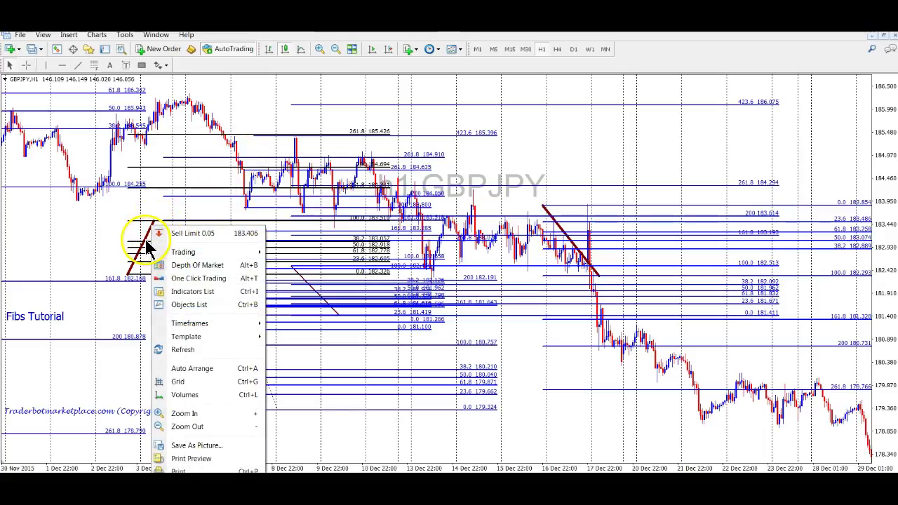
Step: Examine the Fibo levels and style in the properties of the latest test retracement, leaving them unchanged
right_click(146, 240)
click(179, 263)
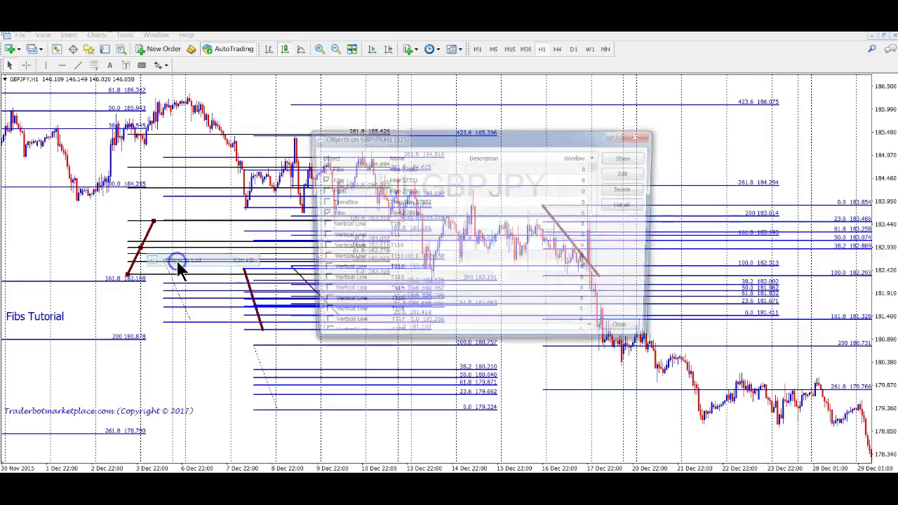
click(621, 327)
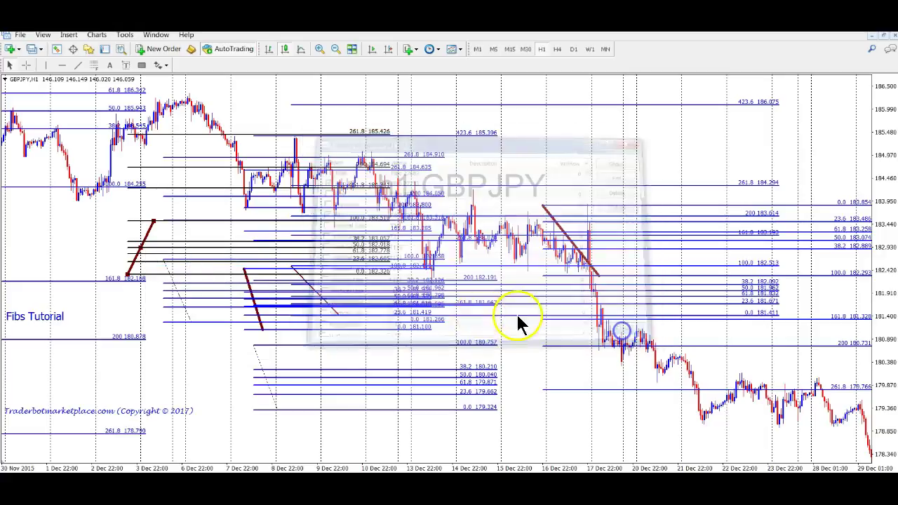
right_click(148, 227)
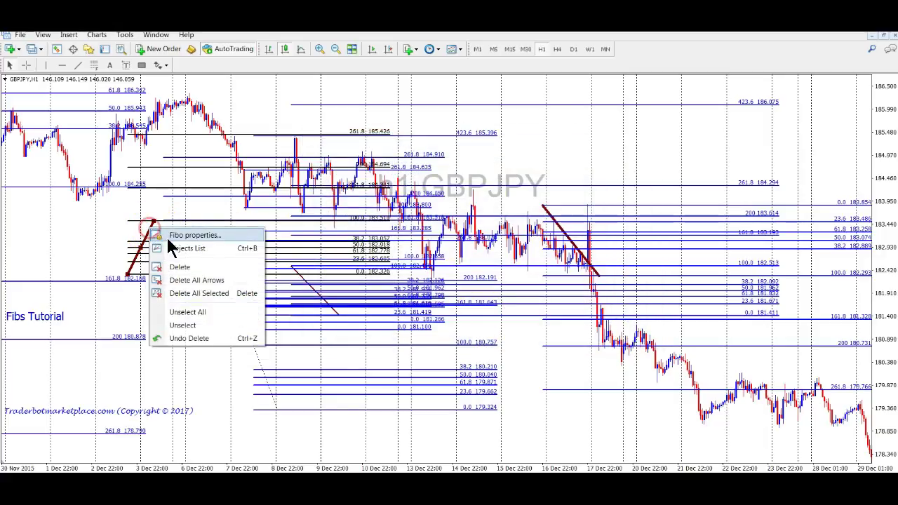
click(169, 238)
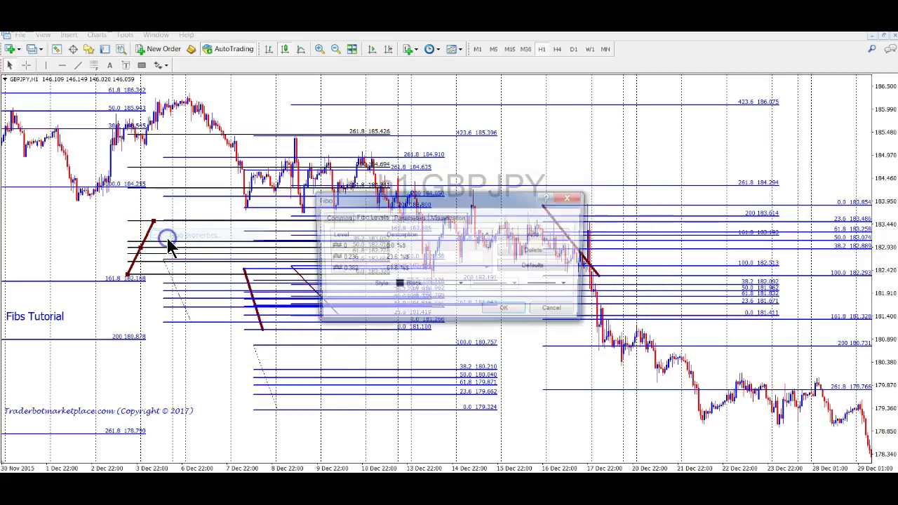
click(349, 217)
click(377, 218)
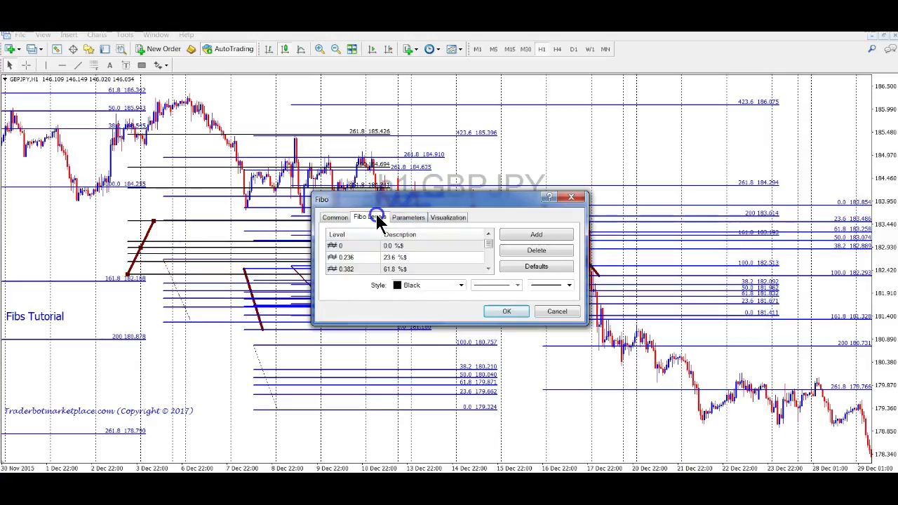
click(551, 311)
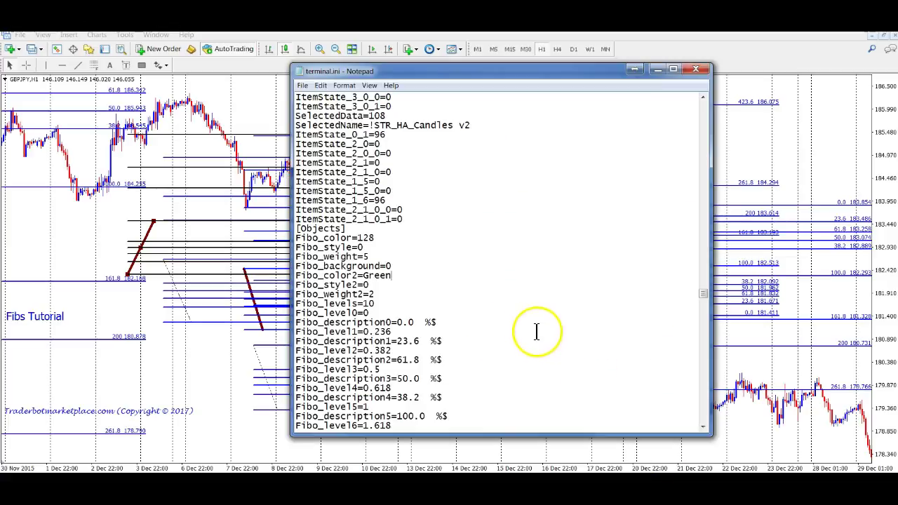
Step: Undo the Green entry for Fibo_color2 in terminal.ini and review the remaining Fibo, horizontal line and trendline defaults
key(ctrl+z)
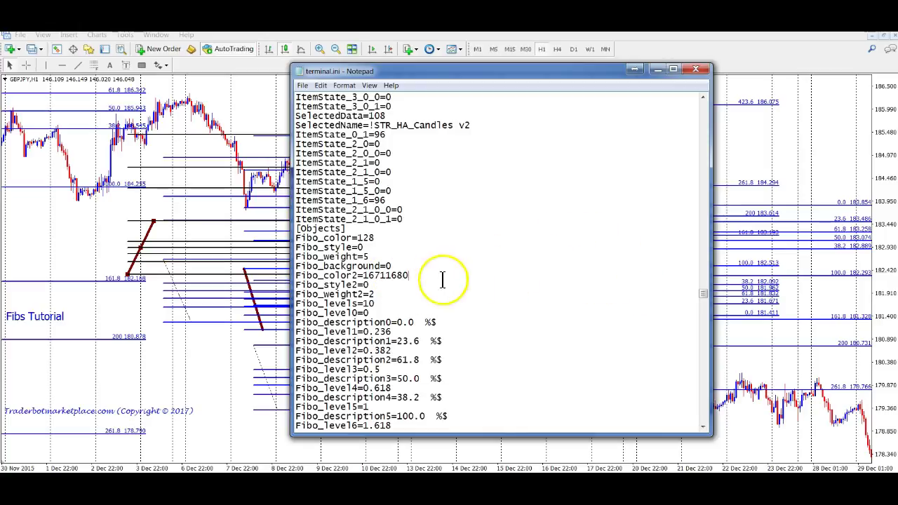
scroll(577, 310, down, 6)
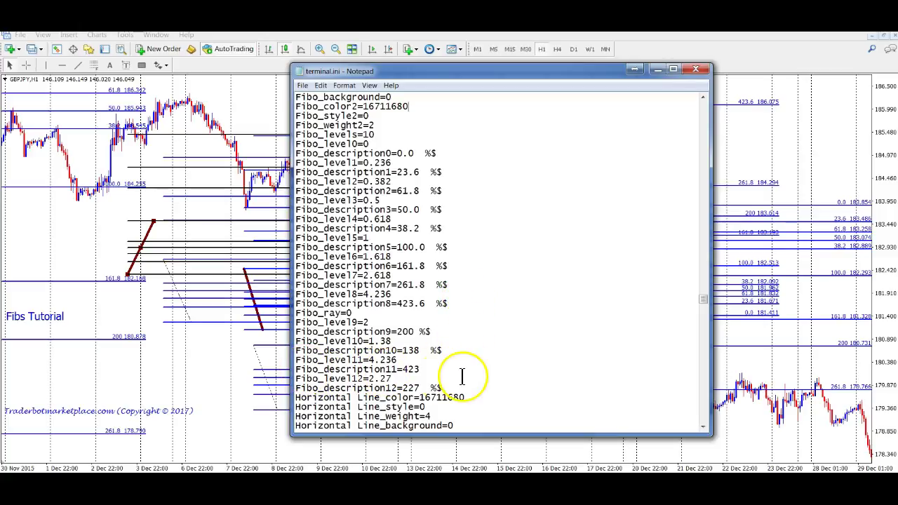
scroll(548, 364, down, 2)
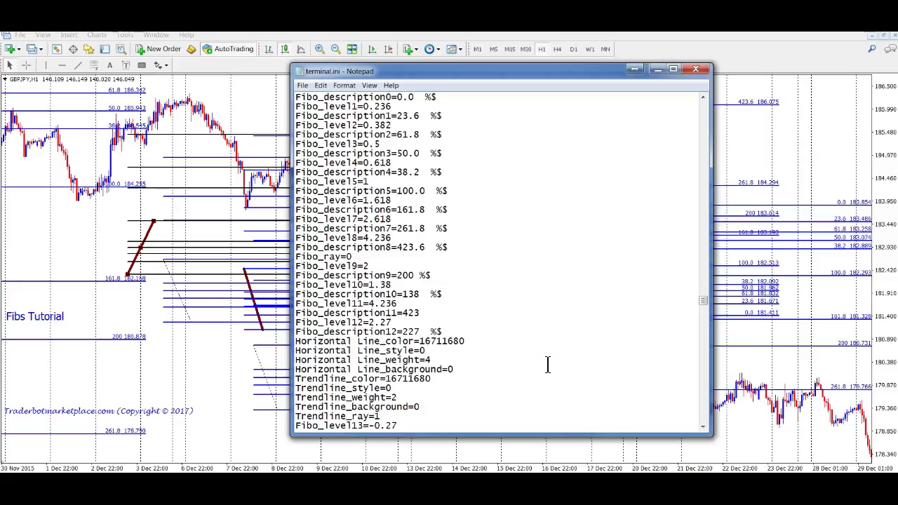
scroll(548, 365, down, 1)
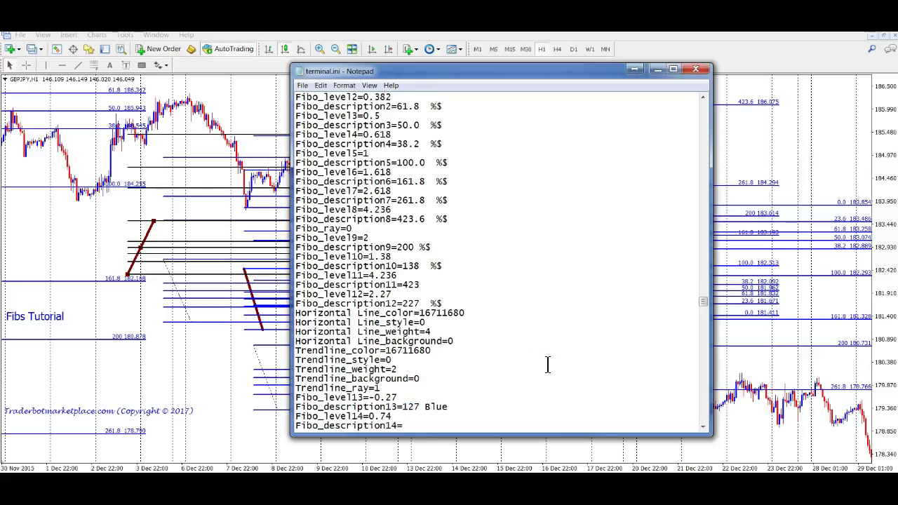
scroll(548, 364, down, 1)
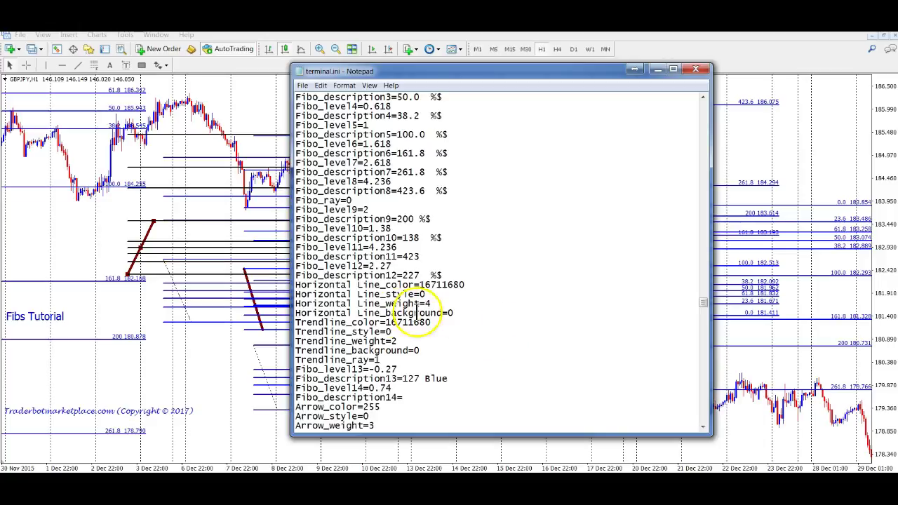
click(397, 334)
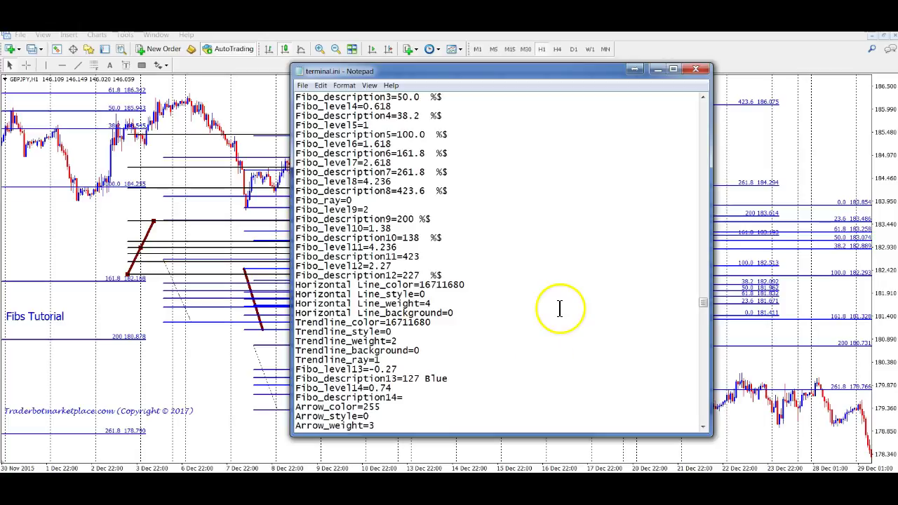
scroll(571, 307, up, 2)
scroll(570, 307, up, 6)
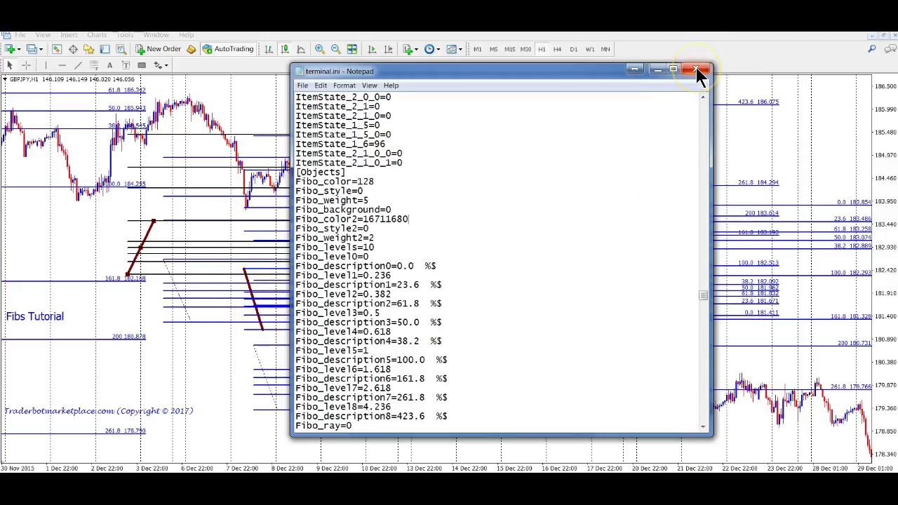
Step: Save terminal.ini and close the file
click(308, 85)
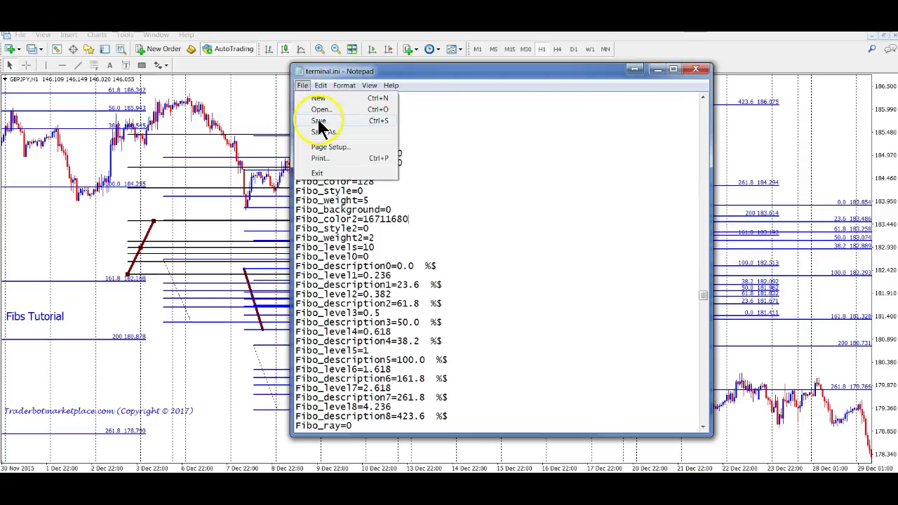
click(321, 121)
click(694, 70)
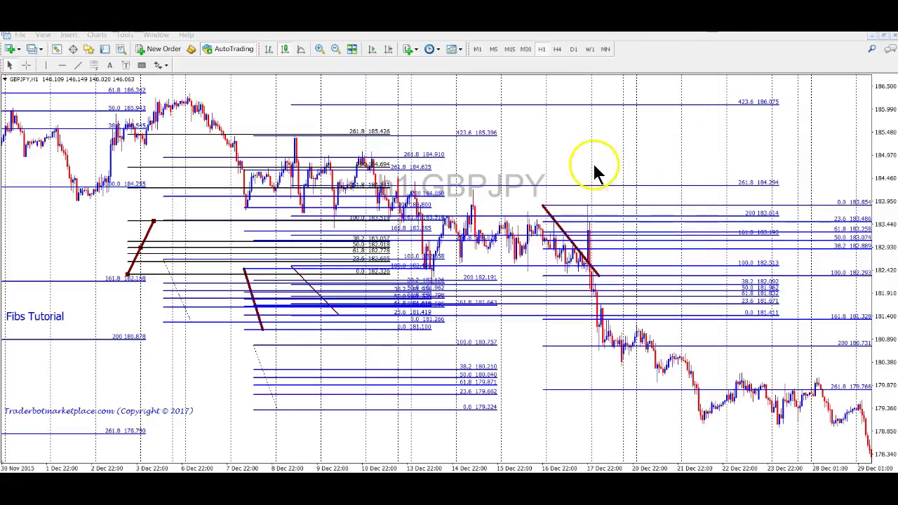
Step: Delete all objects from the GBPJPY H1 chart through its objects list
right_click(571, 141)
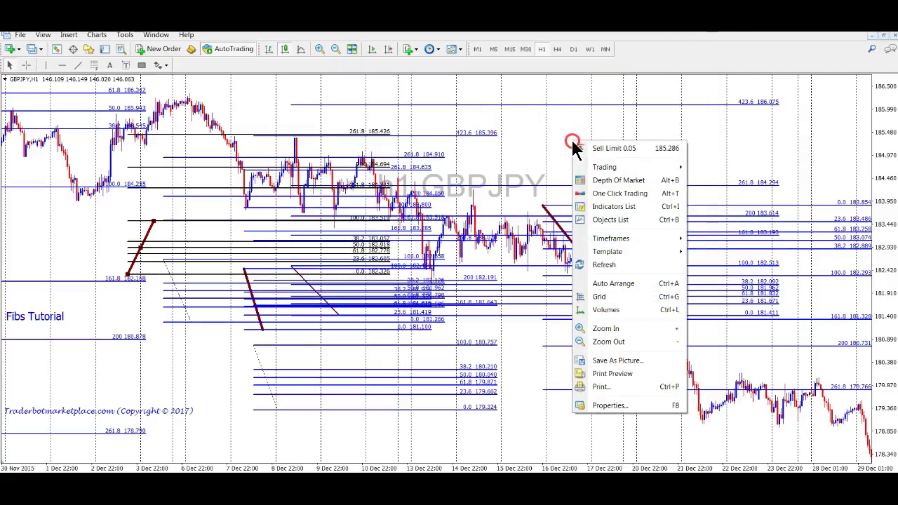
click(621, 222)
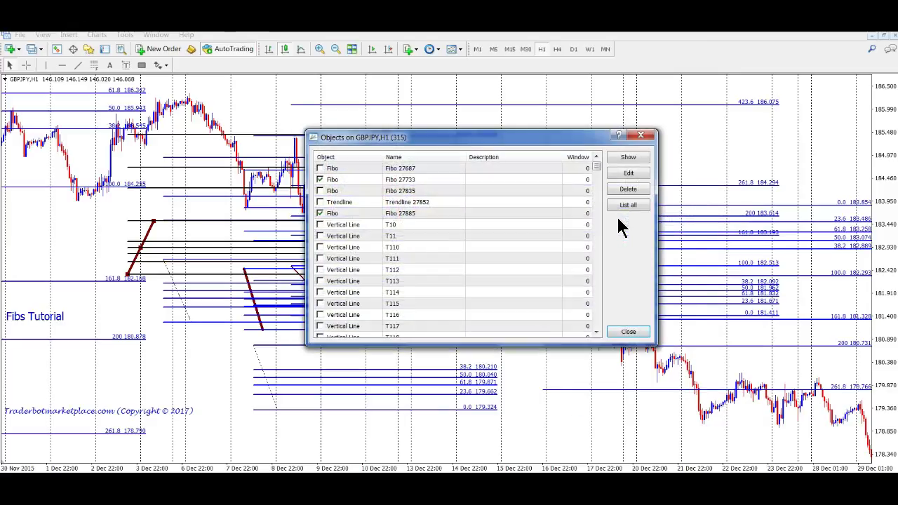
key(ctrl+a)
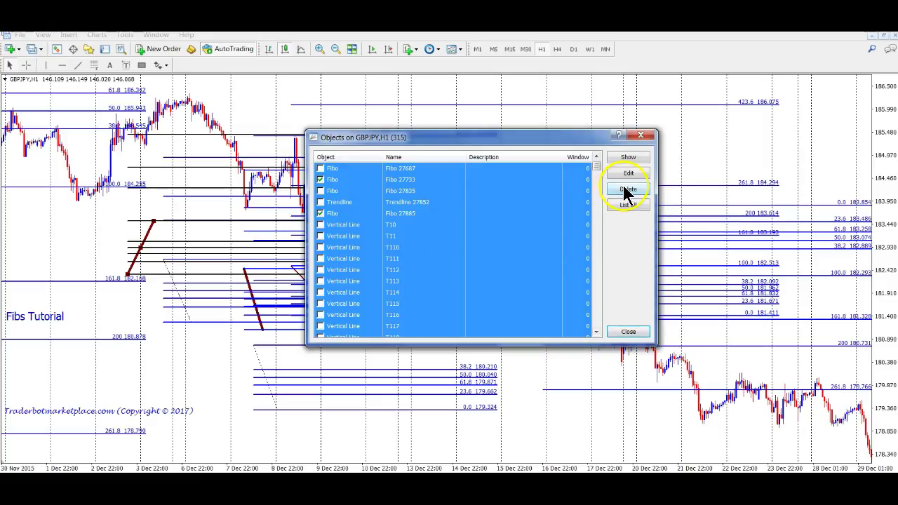
click(627, 190)
click(632, 332)
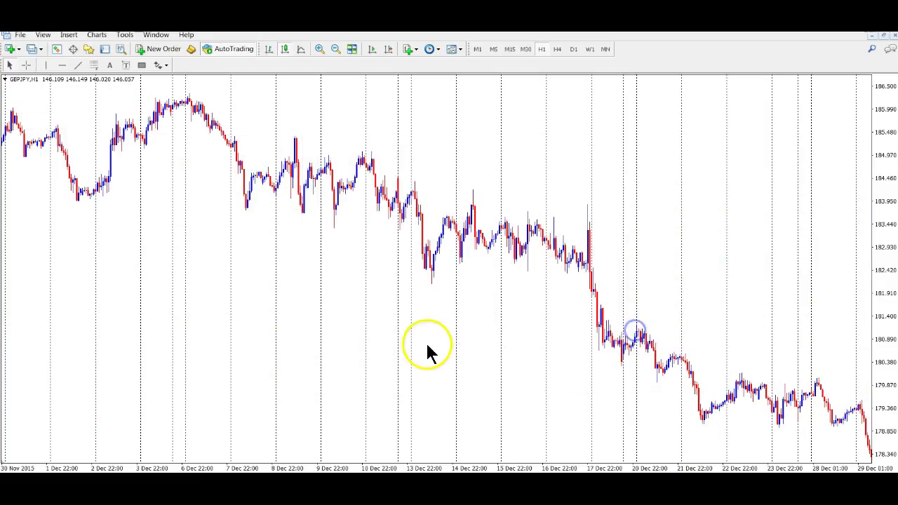
Step: Switch the GBPJPY chart to M5 and bring the 10–11 November 2016 swing into view
mouse_move(226, 370)
mouse_down()
mouse_move(334, 355)
mouse_move(618, 369)
mouse_up()
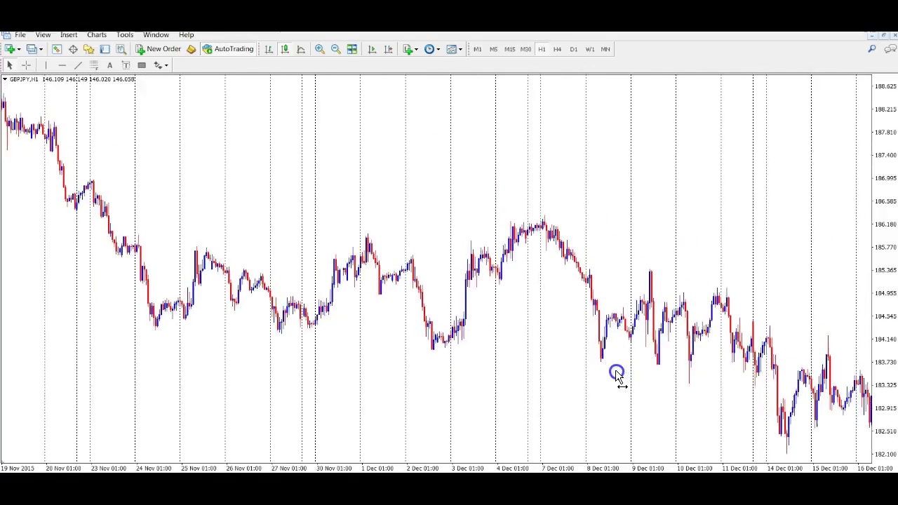
drag(365, 372, 561, 371)
drag(642, 270, 263, 322)
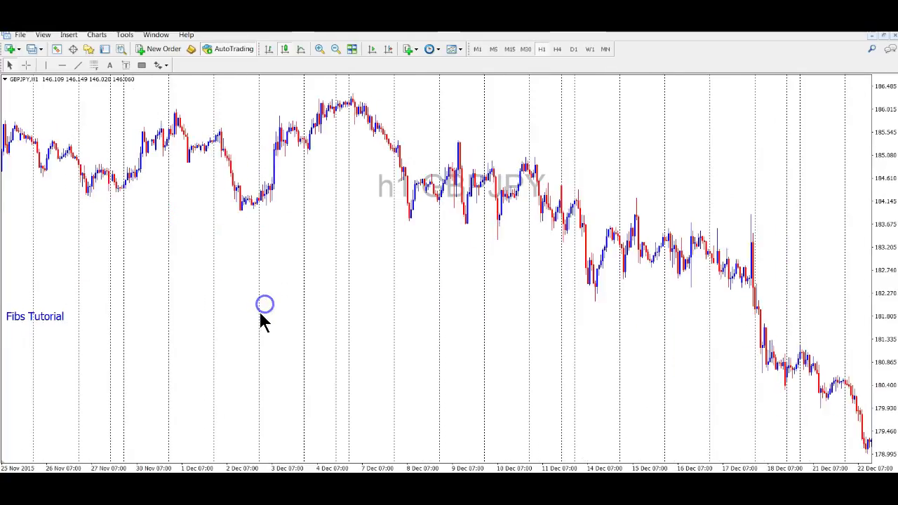
mouse_move(562, 297)
mouse_down()
mouse_move(412, 317)
mouse_move(166, 305)
mouse_up()
drag(481, 348, 153, 361)
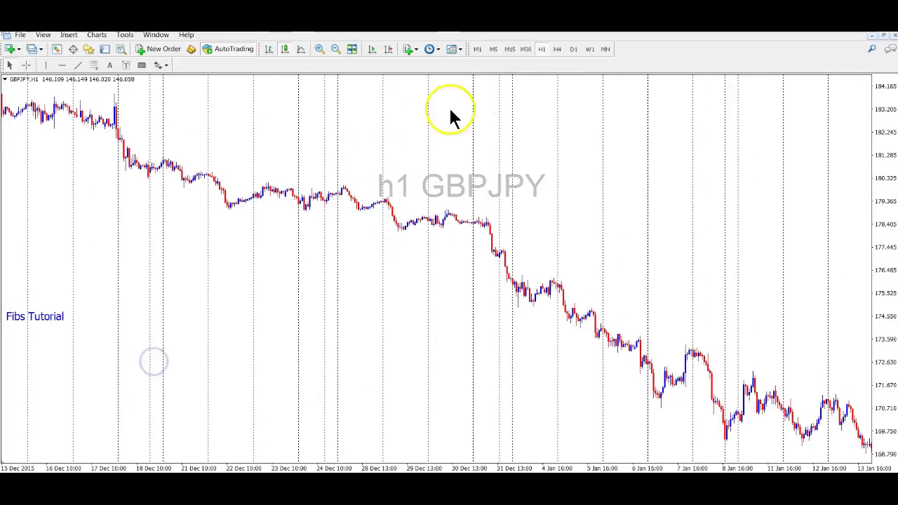
click(493, 49)
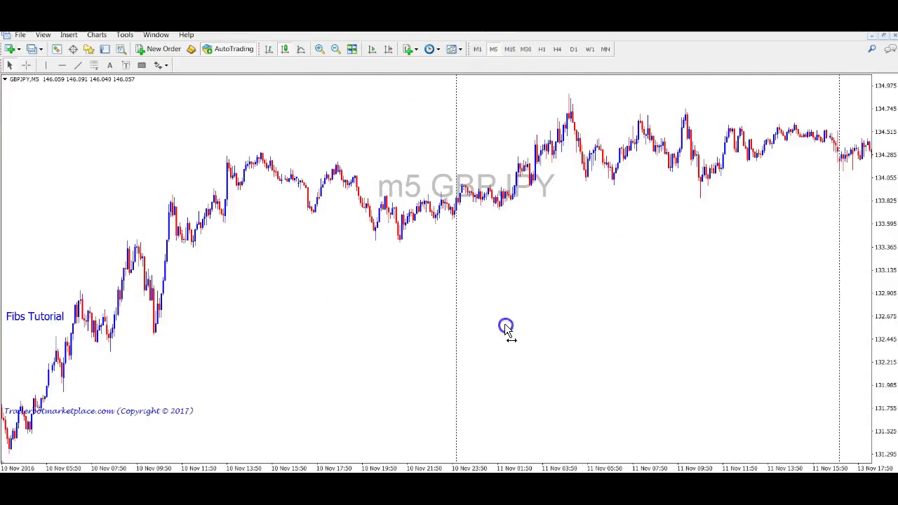
drag(629, 337, 406, 337)
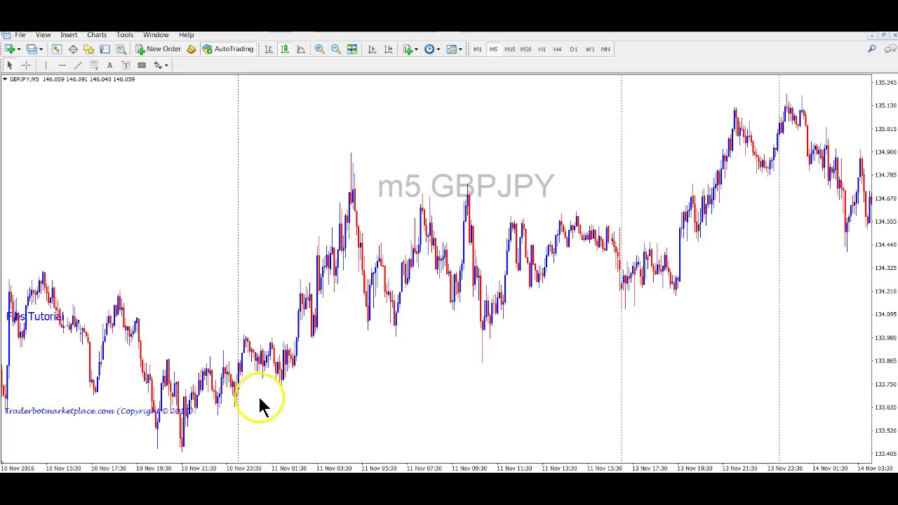
Step: Draw a rising trendline on the M5 chart from the 10 November low at about 133.405, along the higher lows of 11 November
click(78, 65)
drag(182, 454, 402, 303)
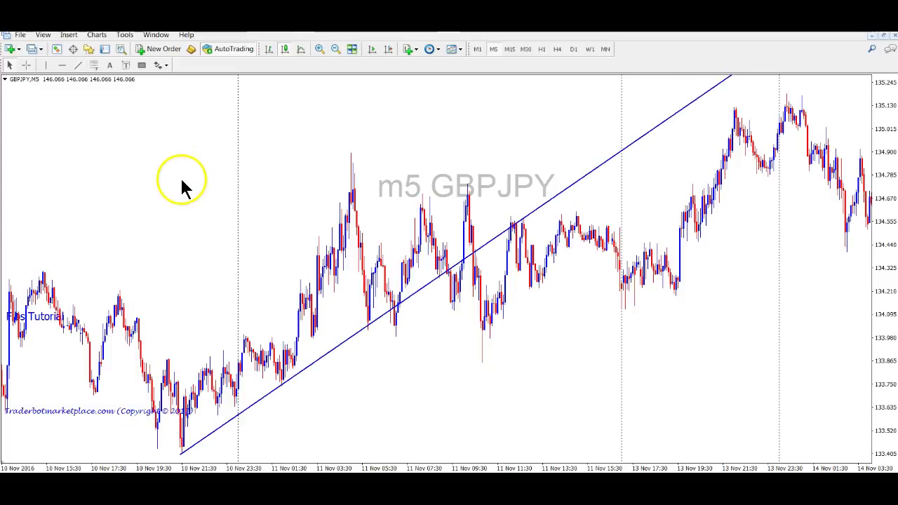
drag(170, 260, 426, 282)
click(676, 303)
click(628, 333)
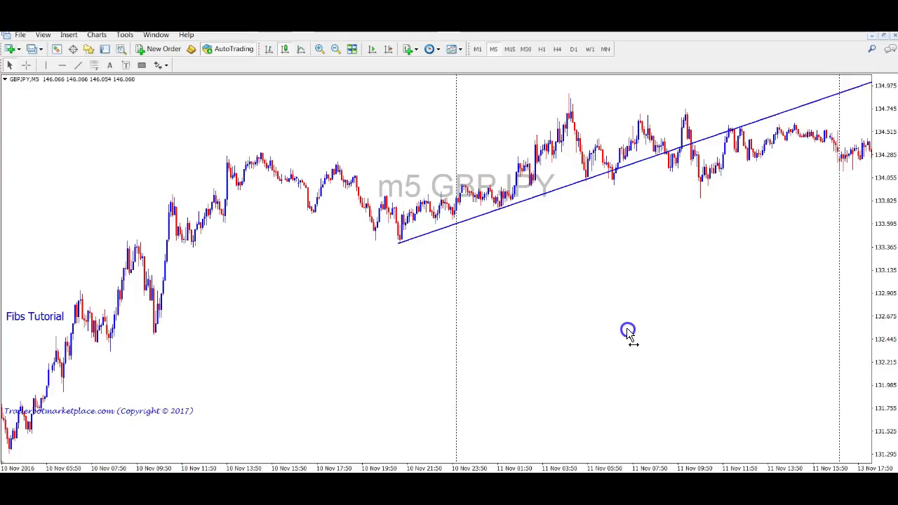
Step: Draw a Fibonacci retracement on the M5 chart from about 134.846 at the 11 November high back to about 133.409 at the 10 November low
drag(488, 249, 838, 294)
click(393, 140)
click(499, 142)
click(420, 98)
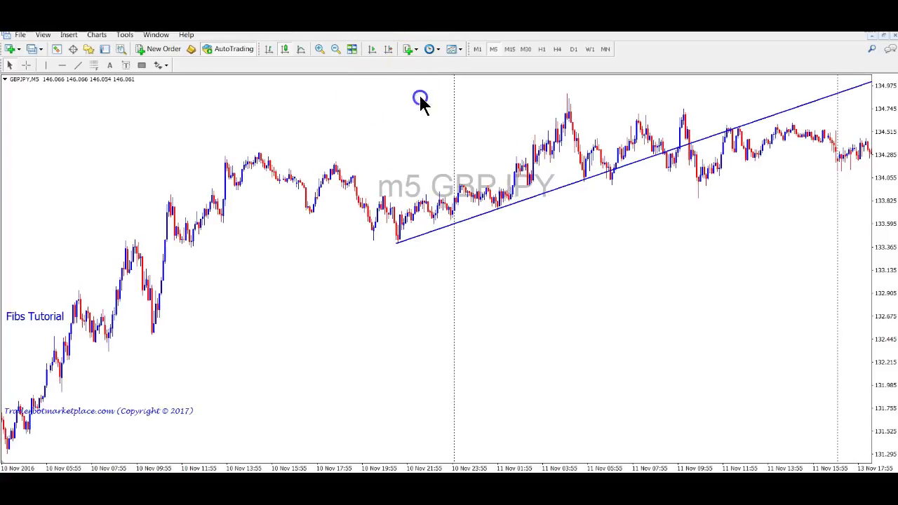
drag(405, 112, 609, 181)
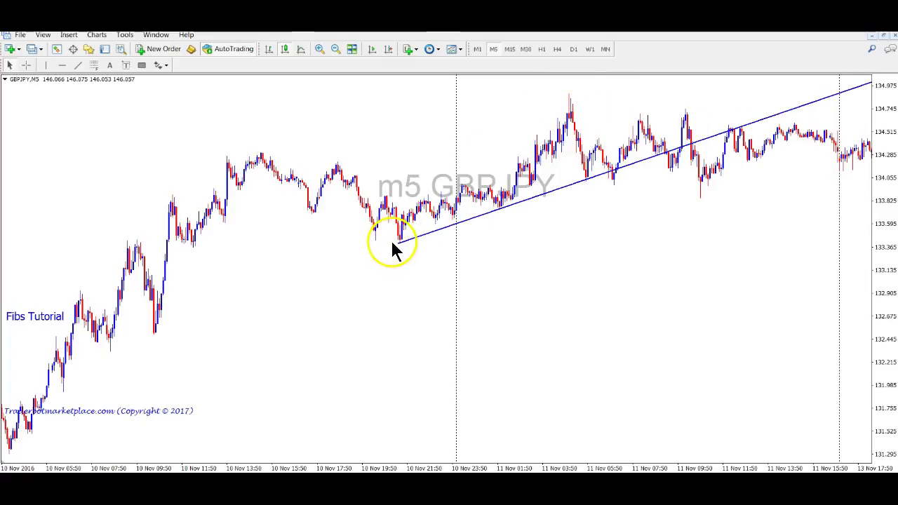
click(94, 64)
drag(572, 94, 391, 243)
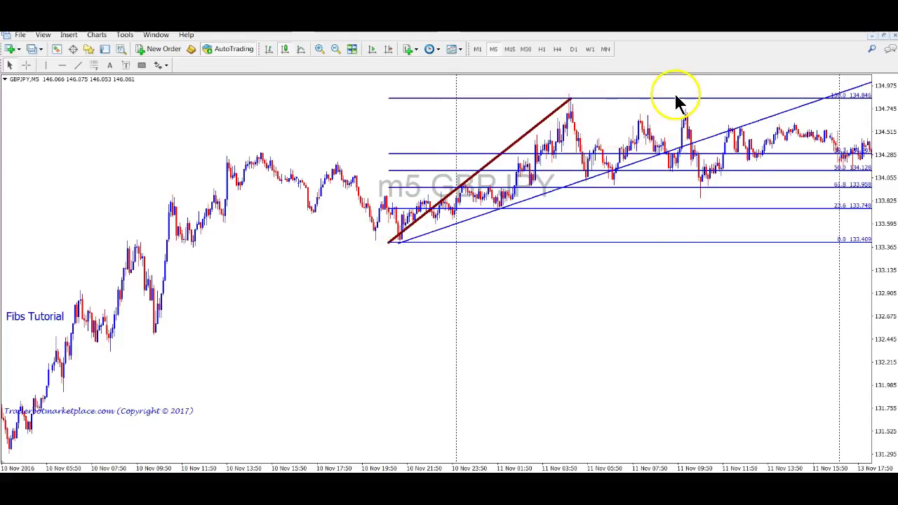
Step: Measure the 13 November rise with the crosshair, from the retracement's 50.0 level up to just above its 100.0 level
drag(770, 204, 482, 212)
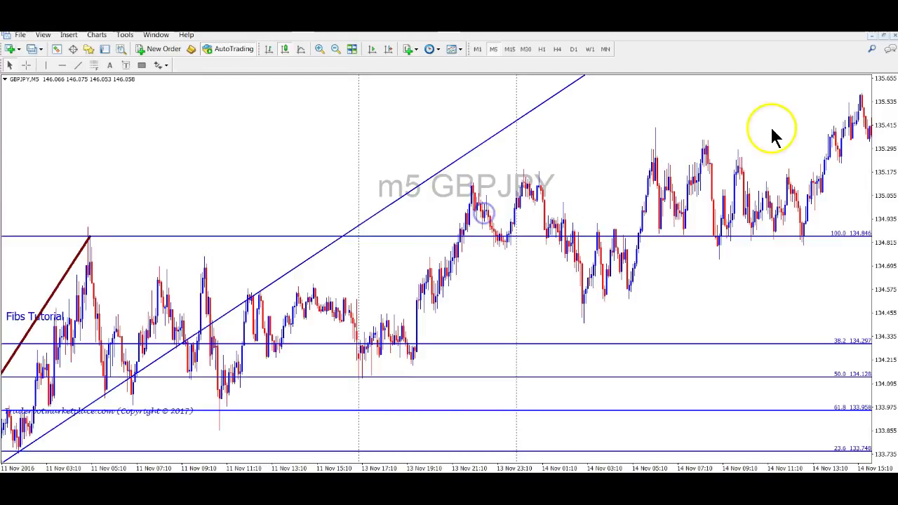
scroll(432, 191, up, 3)
click(25, 65)
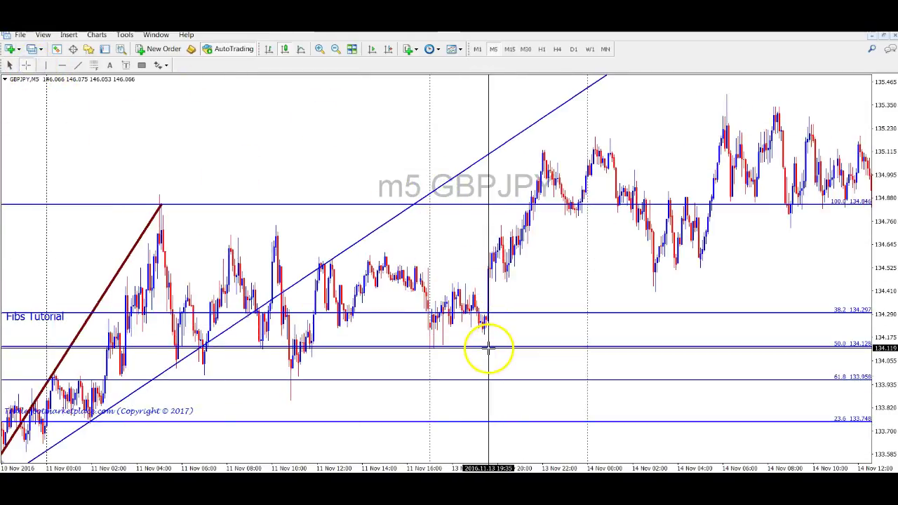
drag(471, 345, 510, 214)
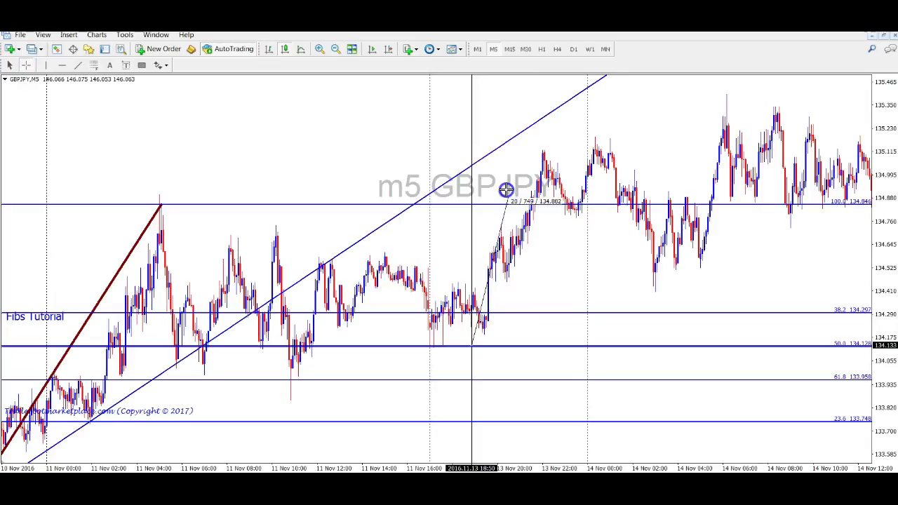
drag(506, 190, 506, 189)
Step: Examine the price action around the retracement's 161.8 and 200 levels on 15–16 November 2016
drag(685, 270, 167, 314)
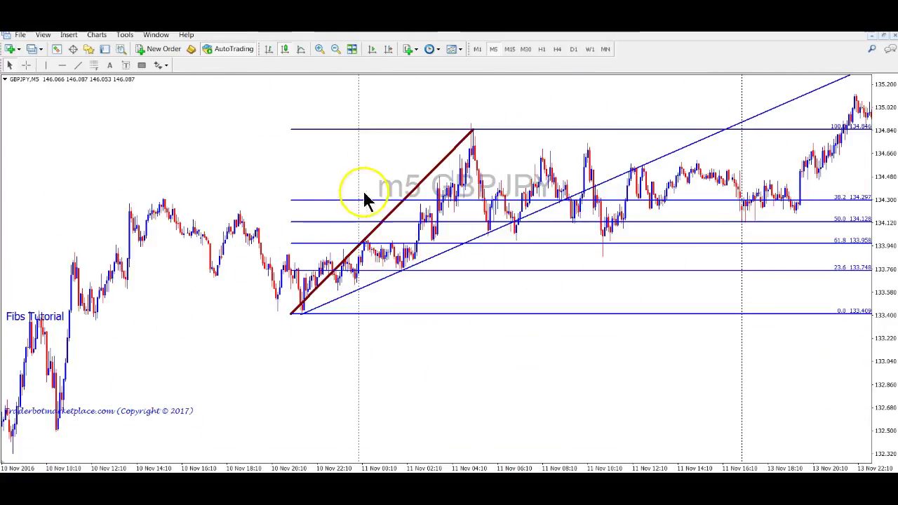
drag(212, 177, 382, 178)
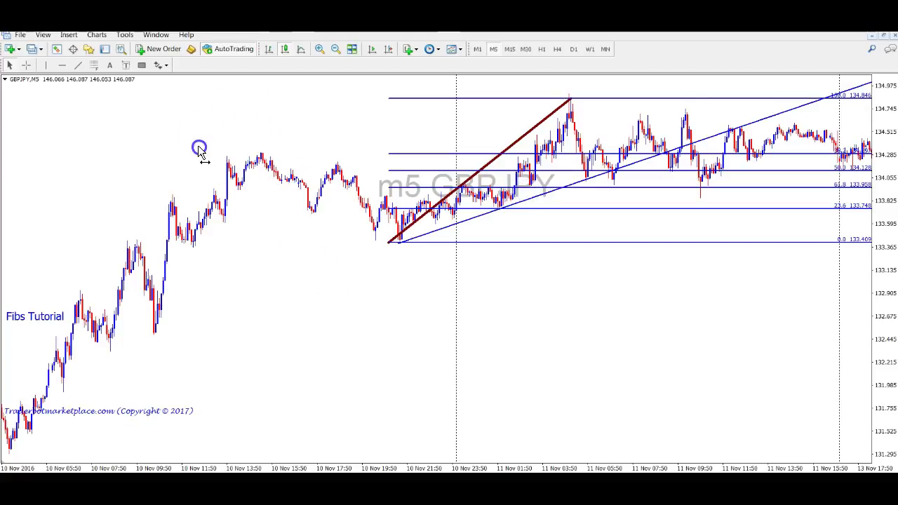
scroll(374, 276, down, 5)
scroll(375, 276, down, 10)
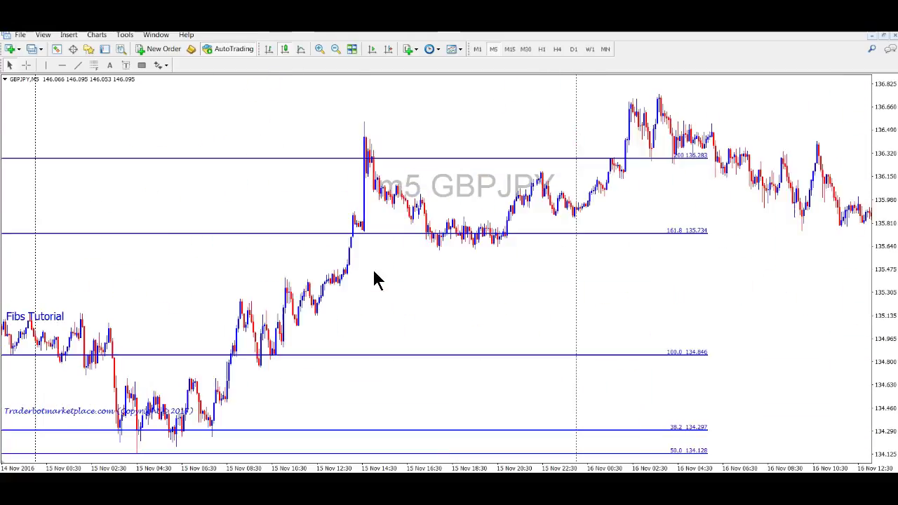
Step: Draw a falling trendline on the M5 chart from the 24 November high at about 141.74 along the 25 November high at about 141.40
scroll(375, 277, up, 3)
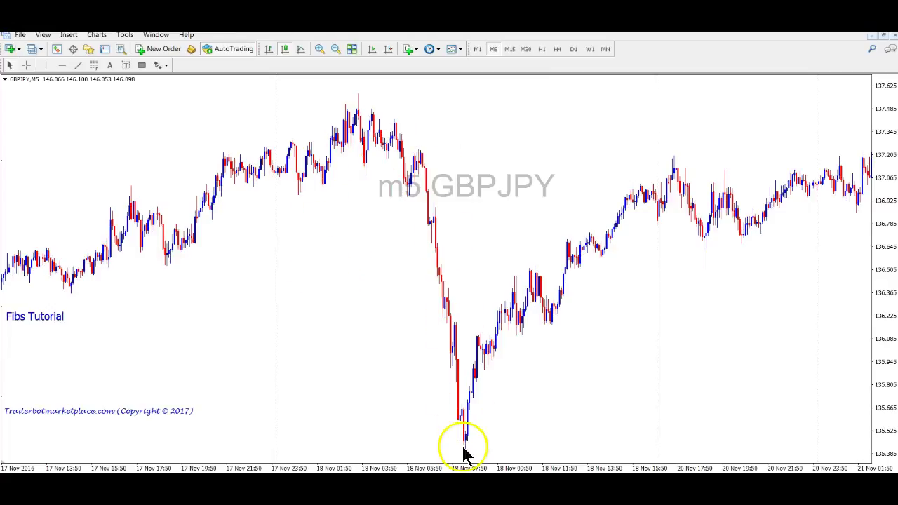
drag(585, 417, 653, 403)
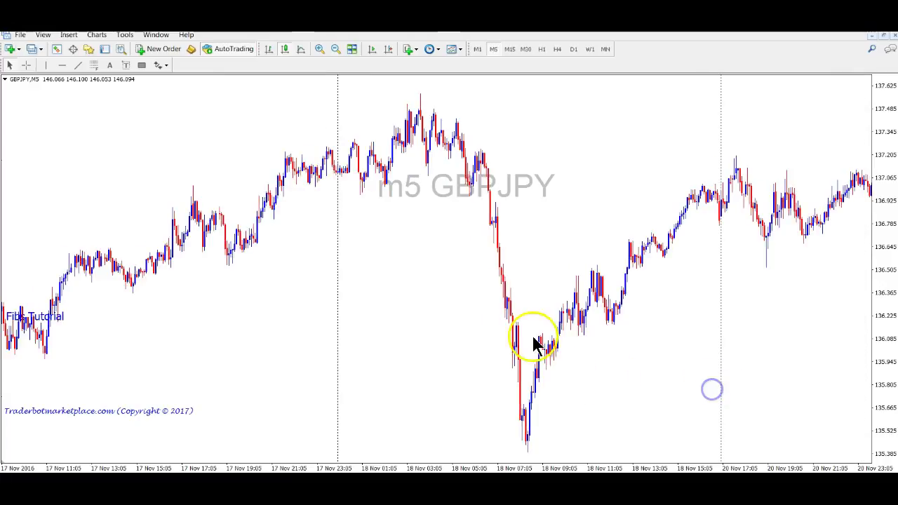
drag(842, 394, 431, 359)
drag(621, 377, 445, 358)
drag(607, 355, 304, 361)
drag(655, 237, 7, 290)
drag(536, 330, 229, 327)
drag(407, 347, 246, 332)
drag(487, 337, 201, 325)
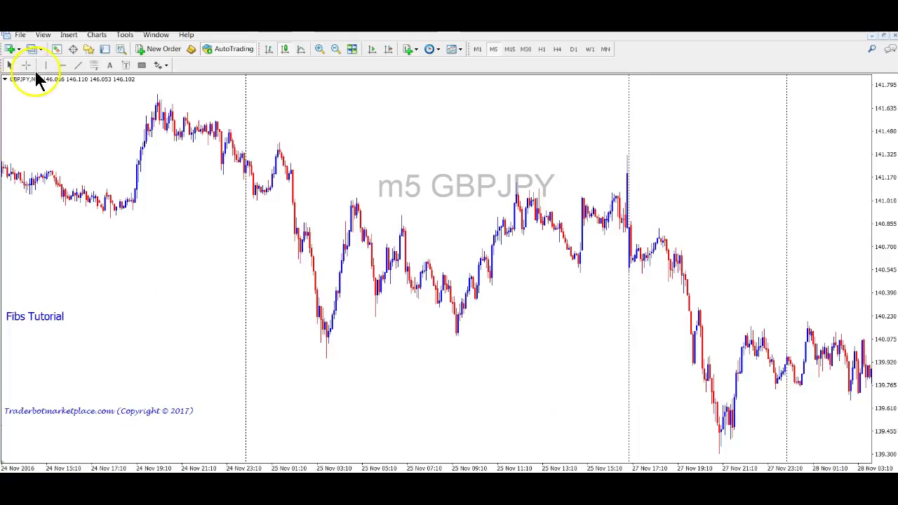
drag(231, 309, 129, 294)
mouse_move(18, 92)
mouse_down()
mouse_move(141, 170)
mouse_move(231, 170)
mouse_up()
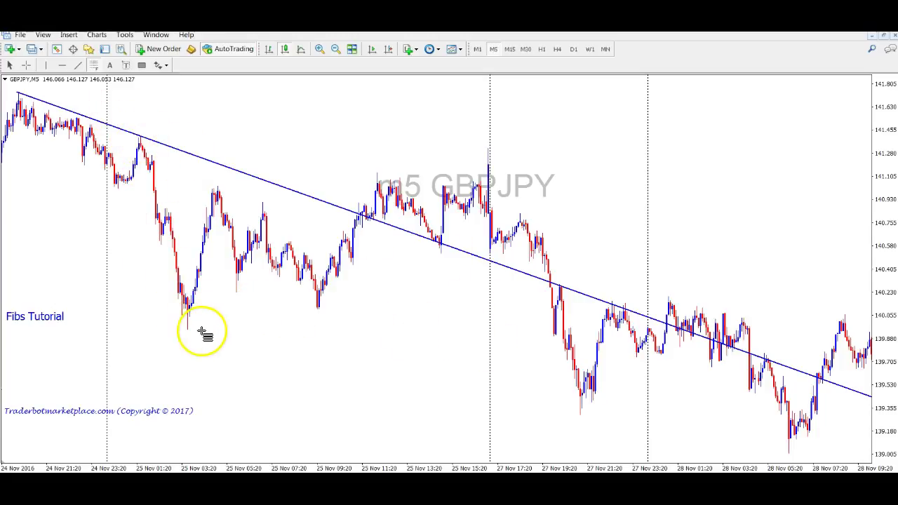
Step: Draw a Fibonacci retracement on the M5 chart from about 139.939 at the 25 November low back to about 141.399 at that day's high
drag(190, 330, 122, 141)
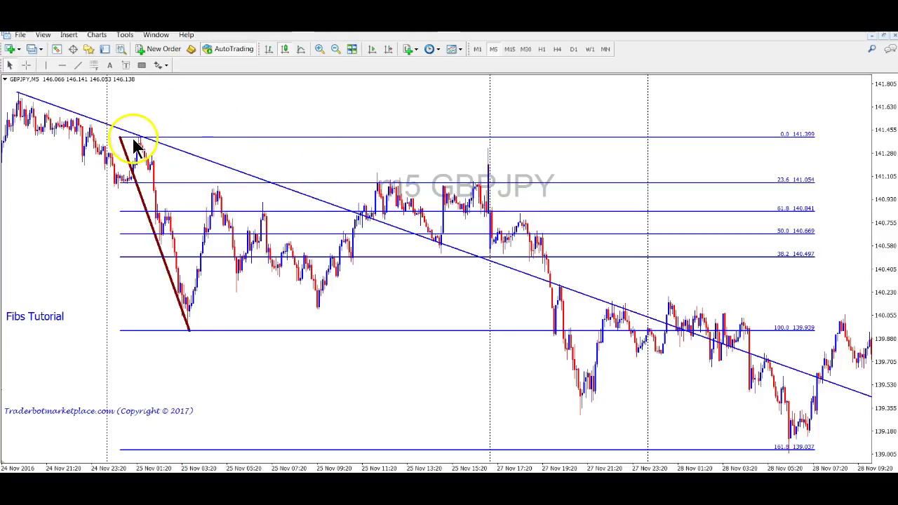
Step: Examine the price action of 25–28 November 2016 against the trendline and the retracement's 100.0, 161.8 and 200 levels
drag(292, 361, 383, 362)
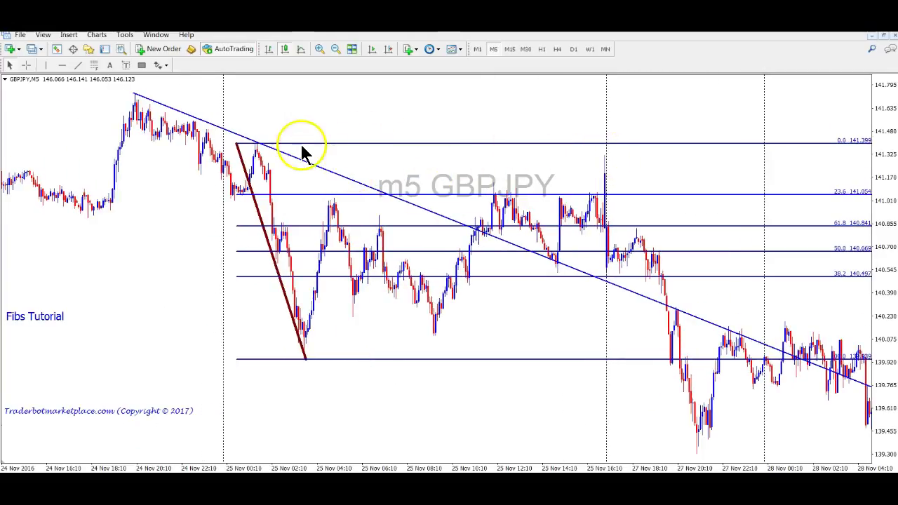
drag(476, 365, 286, 351)
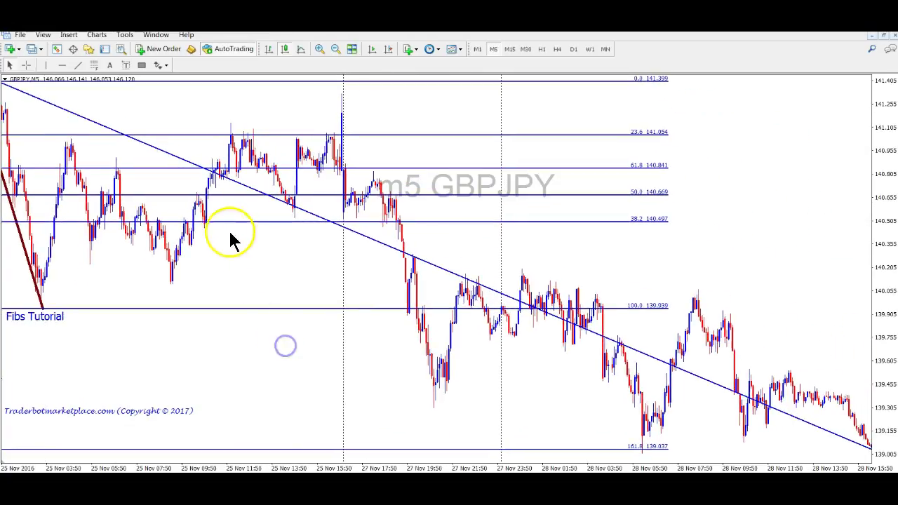
drag(398, 326, 403, 327)
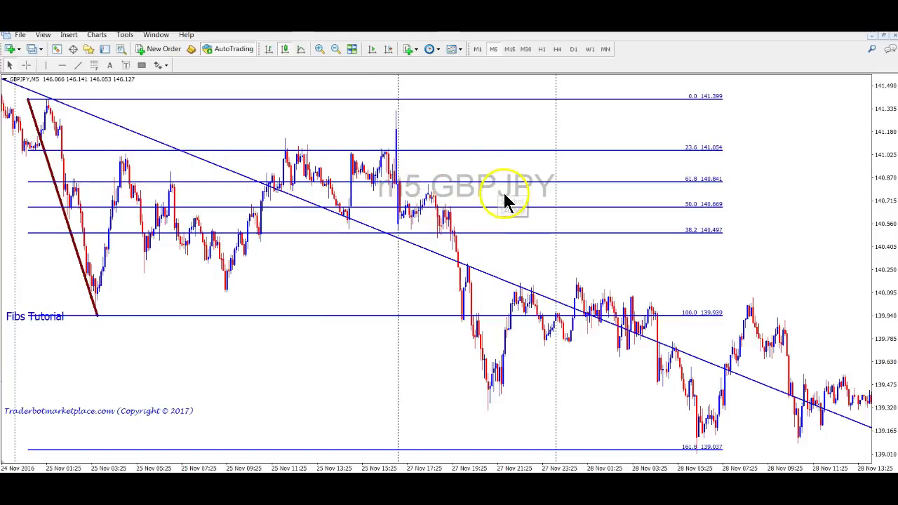
drag(676, 439, 379, 405)
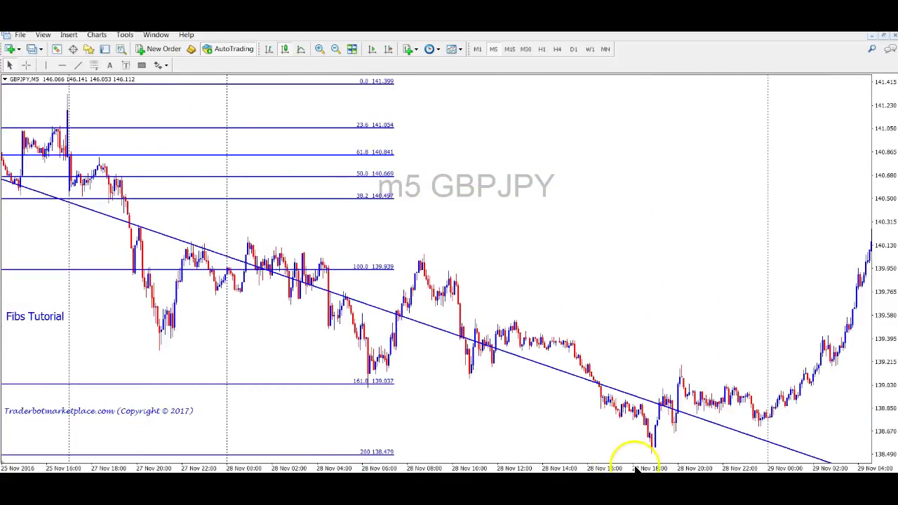
mouse_move(618, 442)
mouse_down()
mouse_move(530, 429)
mouse_move(577, 426)
mouse_up()
drag(337, 377, 444, 377)
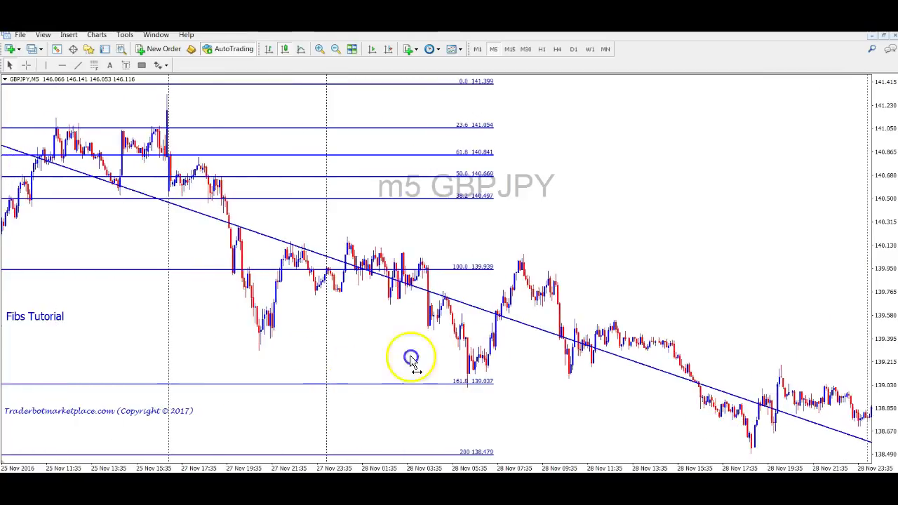
drag(355, 357, 658, 382)
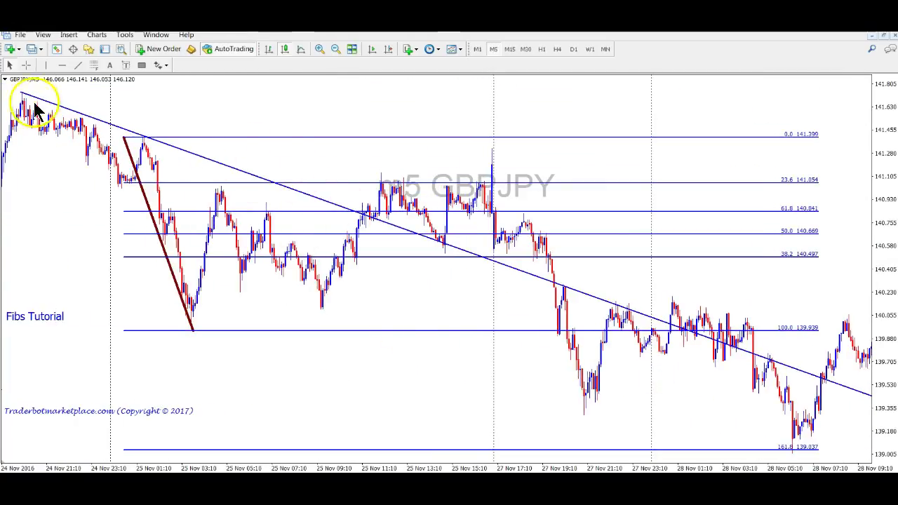
Step: Measure with the crosshair from the retracement's 50.0 level up to its 0.0 level and down to its 161.8 level
click(26, 65)
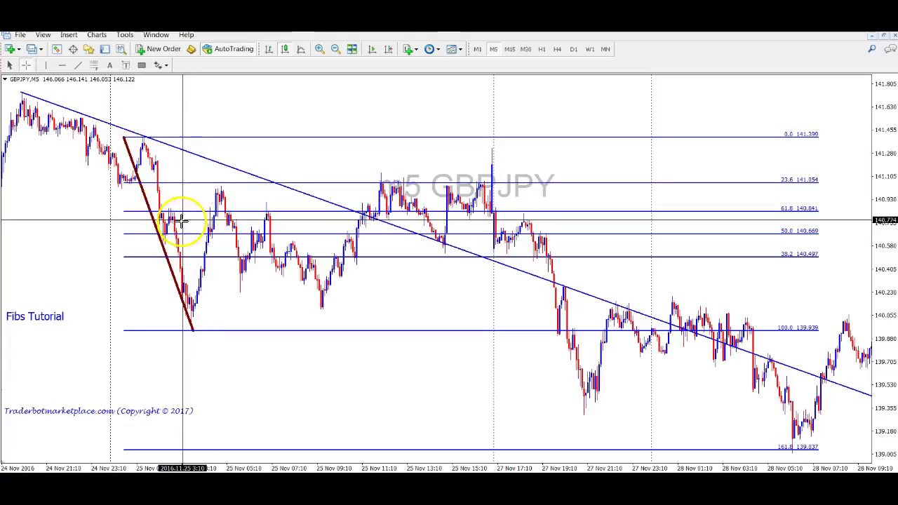
drag(181, 234, 140, 135)
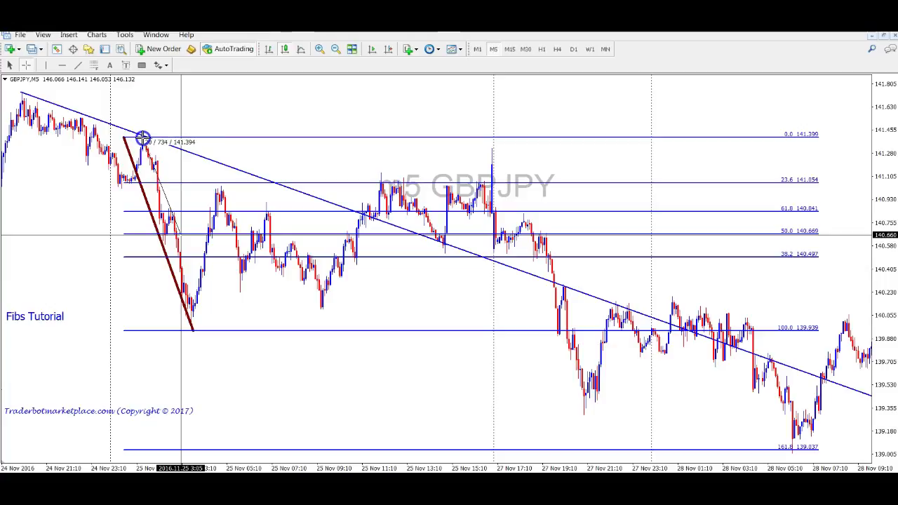
drag(180, 167, 795, 447)
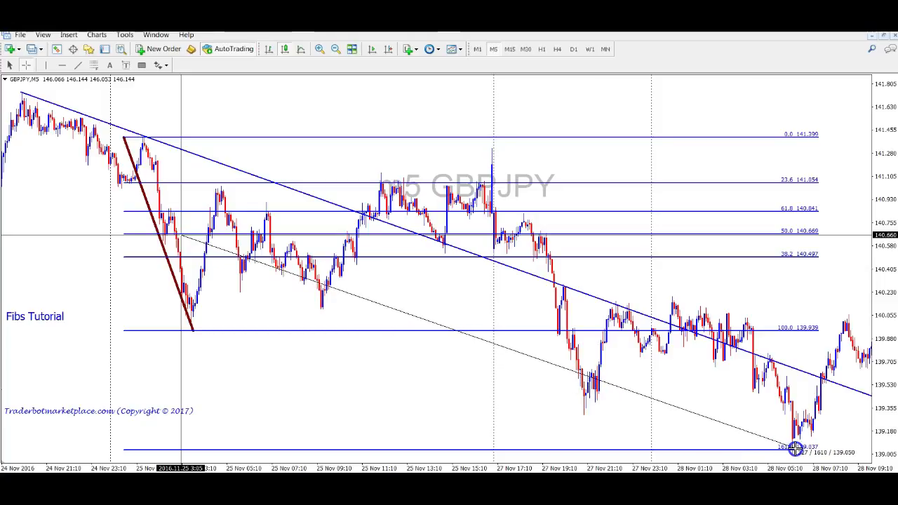
Step: Measure with the crosshair from the retracement's 50.0 level down to its 100.0 level and on to its 200 level
drag(687, 416, 280, 368)
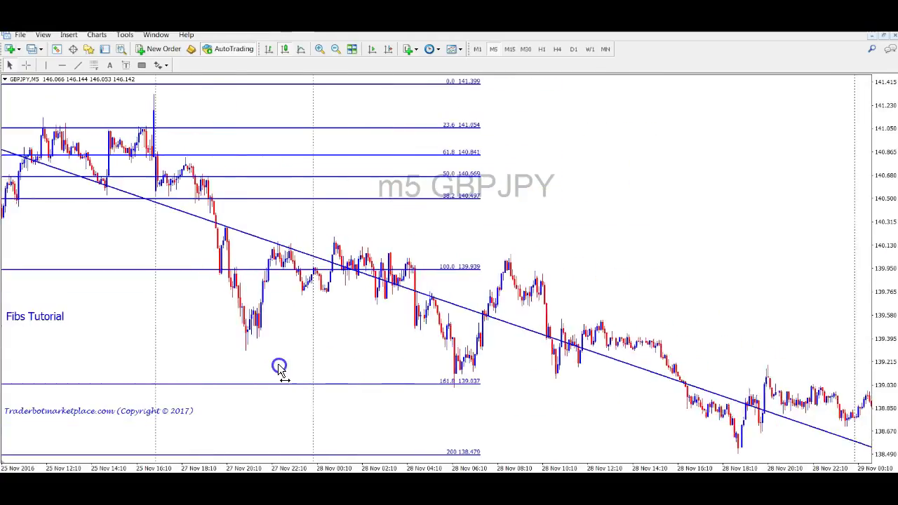
drag(625, 421, 385, 400)
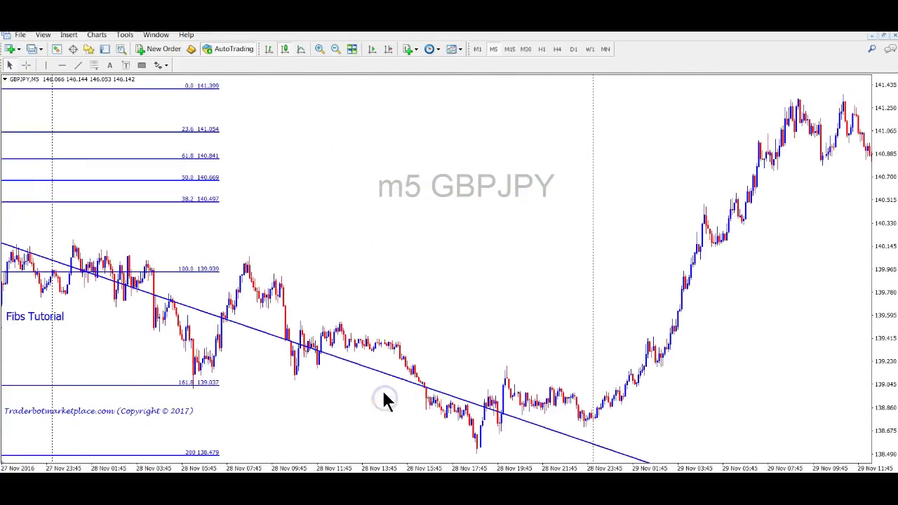
click(26, 65)
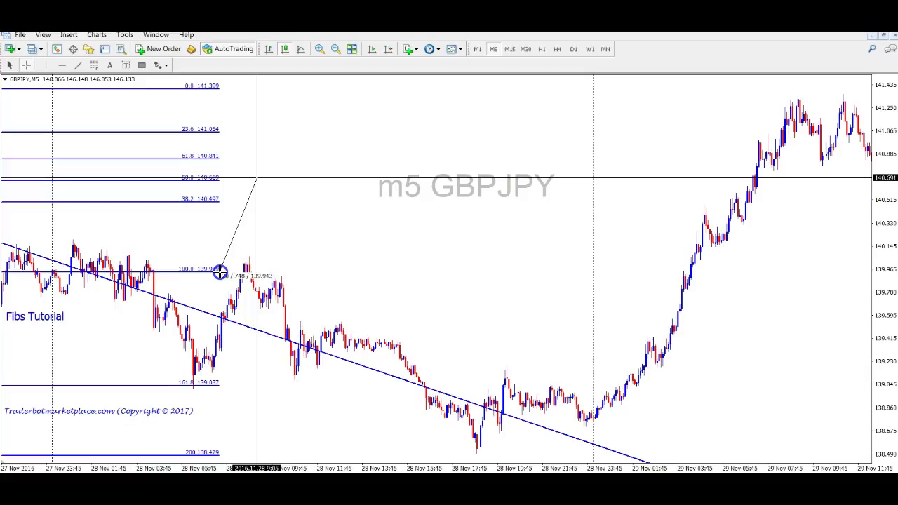
drag(220, 409, 219, 456)
Step: Look through the GBPJPY M5 price action from the end of November to 7 December 2016 for another swing
scroll(496, 287, down, 10)
scroll(531, 317, up, 10)
scroll(531, 317, down, 15)
scroll(562, 371, down, 15)
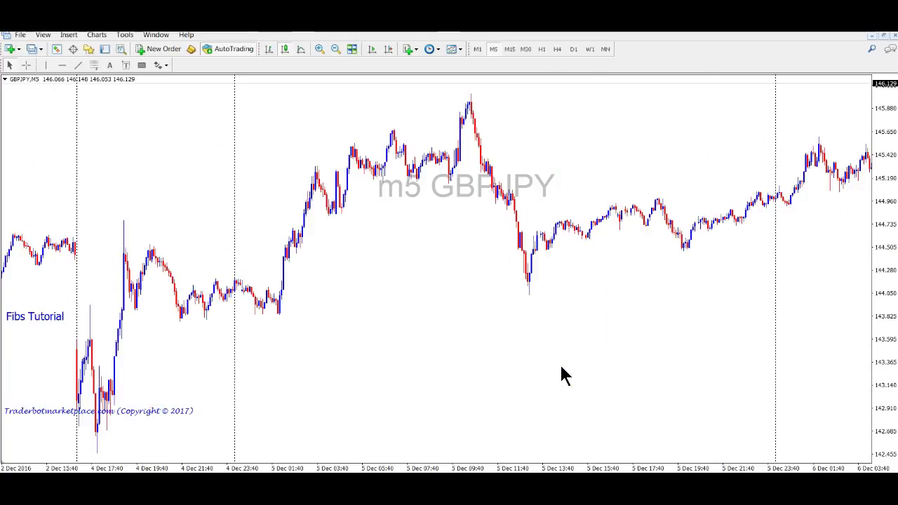
scroll(563, 375, down, 15)
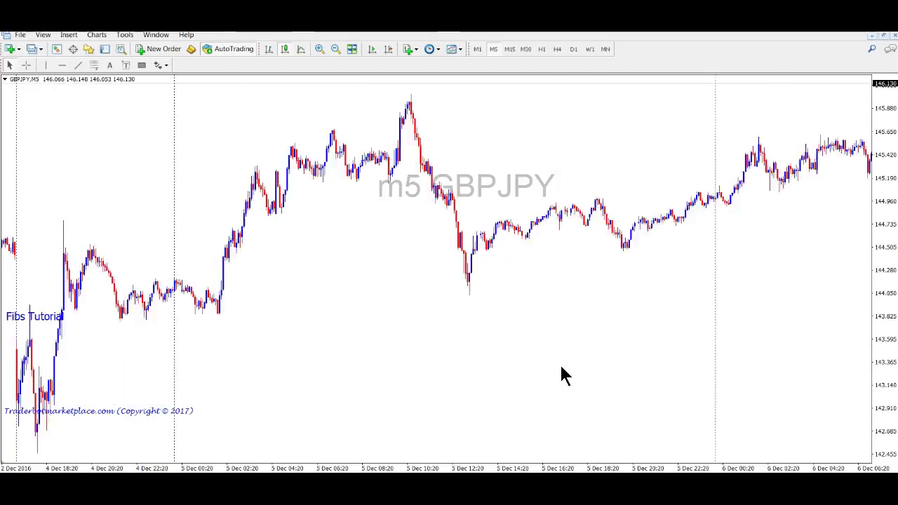
scroll(525, 355, down, 15)
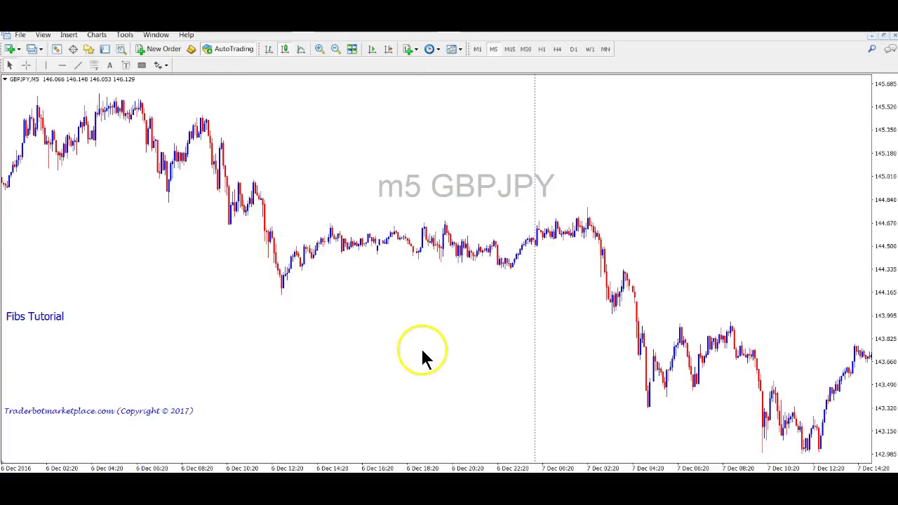
scroll(546, 371, down, 15)
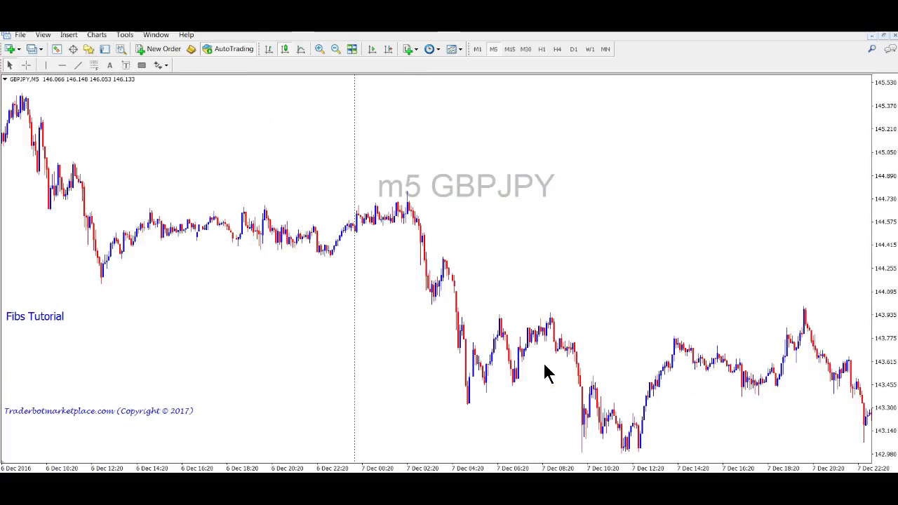